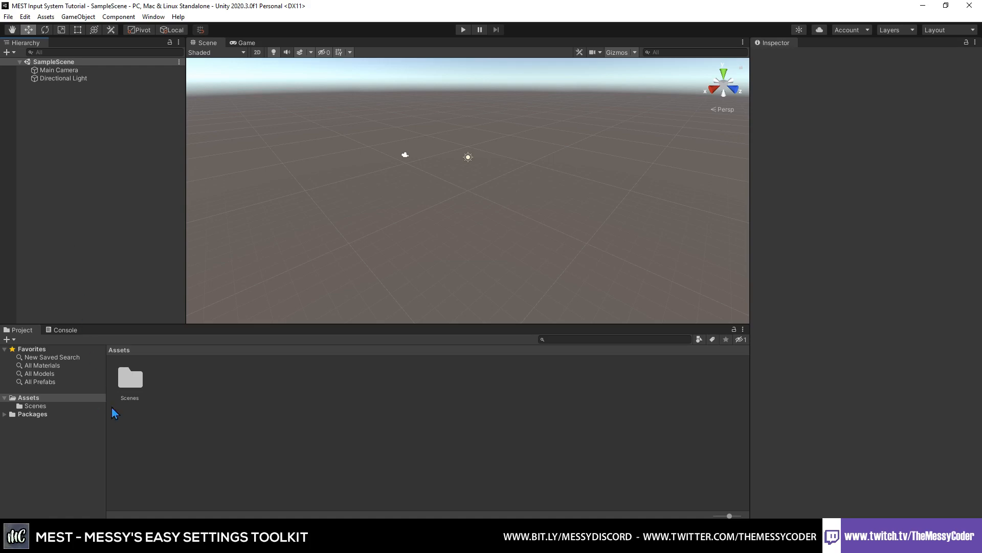
Open the Package Manager and list the packages from the Unity Registry.
click(151, 18)
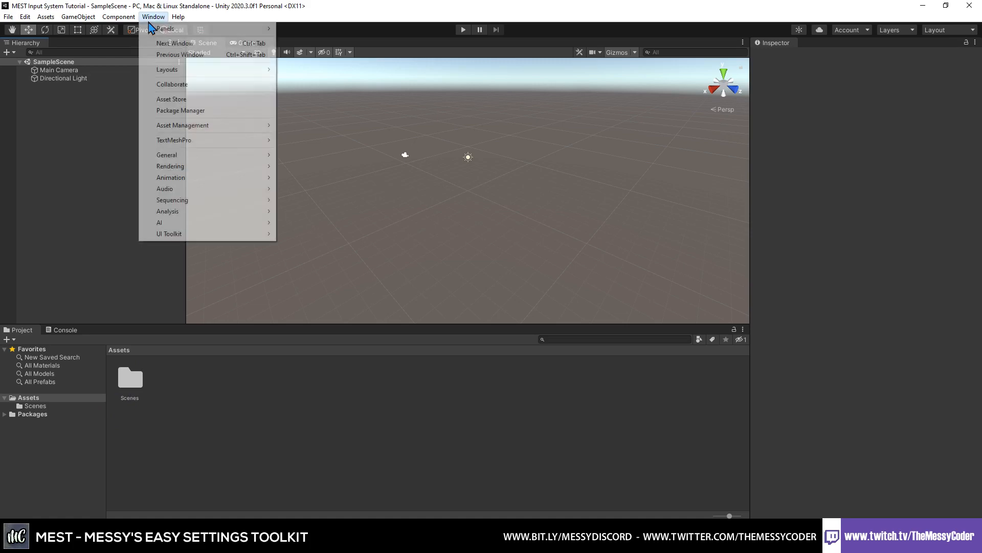
click(167, 111)
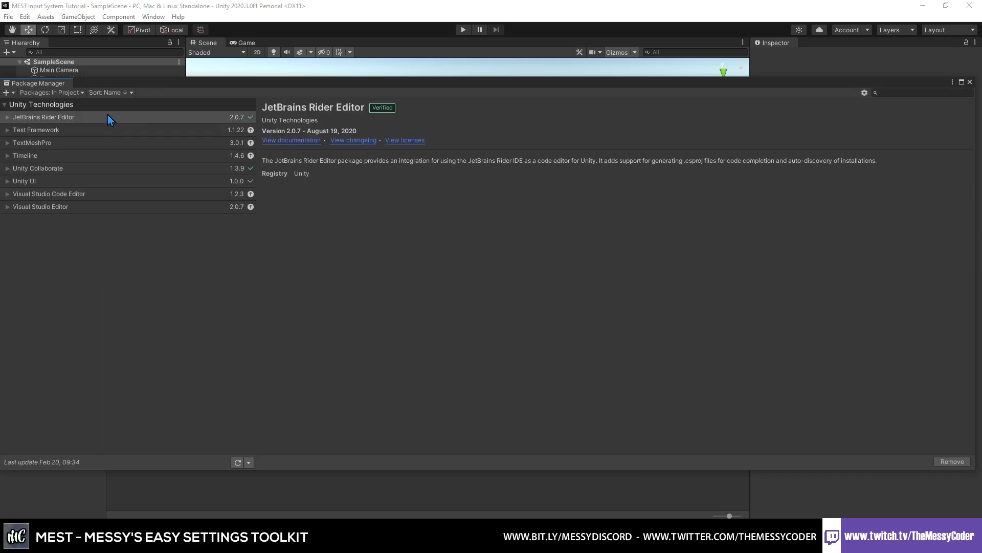
click(69, 92)
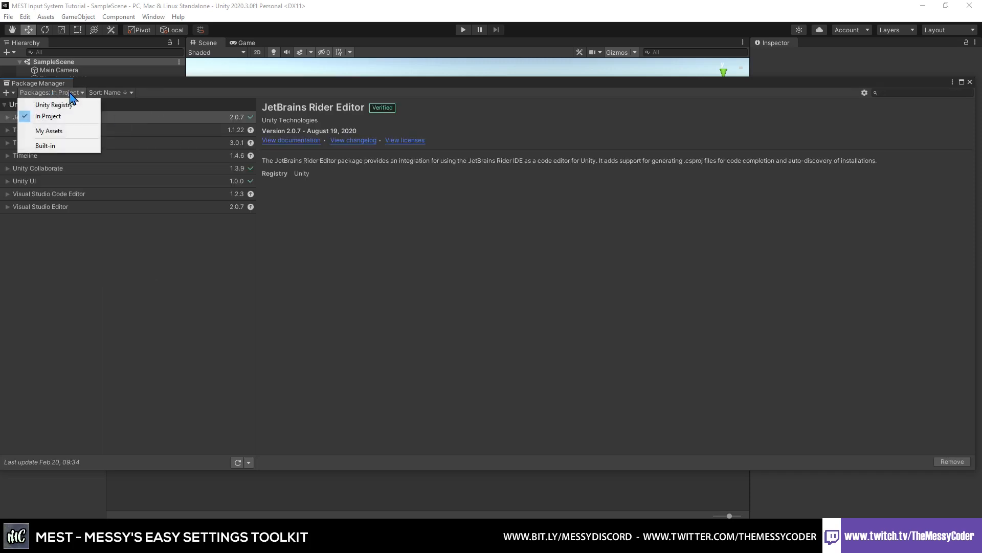
click(69, 110)
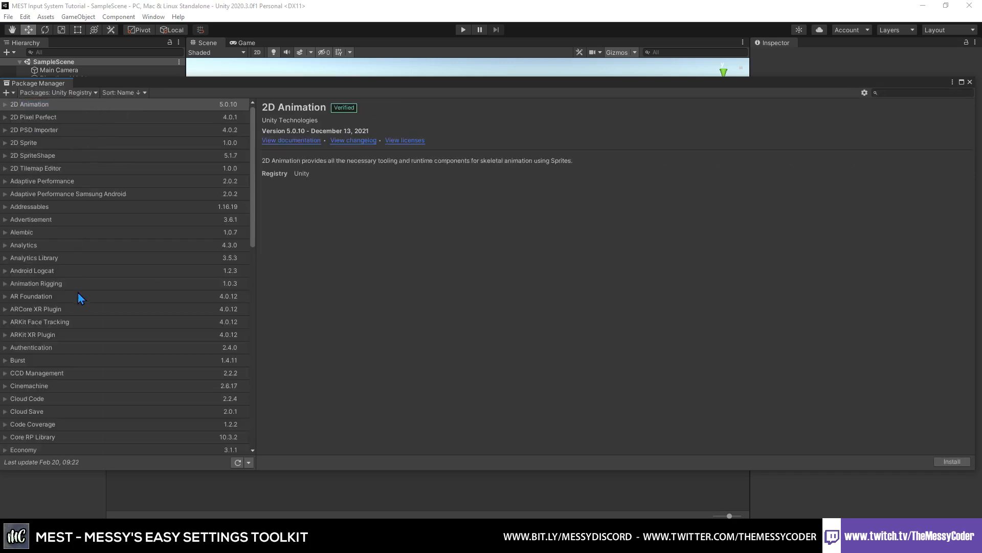
Find the Input System package, show its other available versions, and select version 1.1.1.
scroll(77, 287, down, 3)
scroll(75, 278, down, 3)
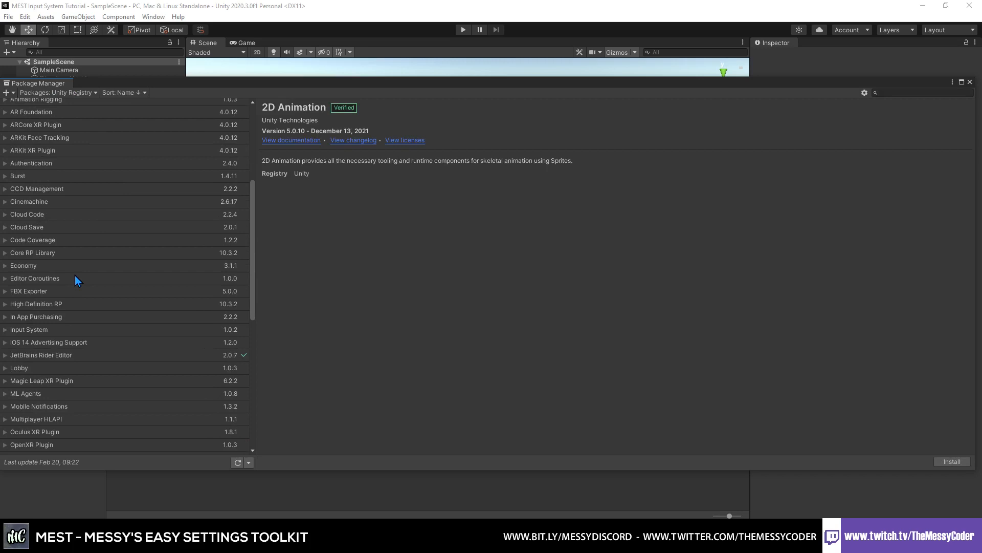
click(5, 330)
scroll(101, 336, down, 2)
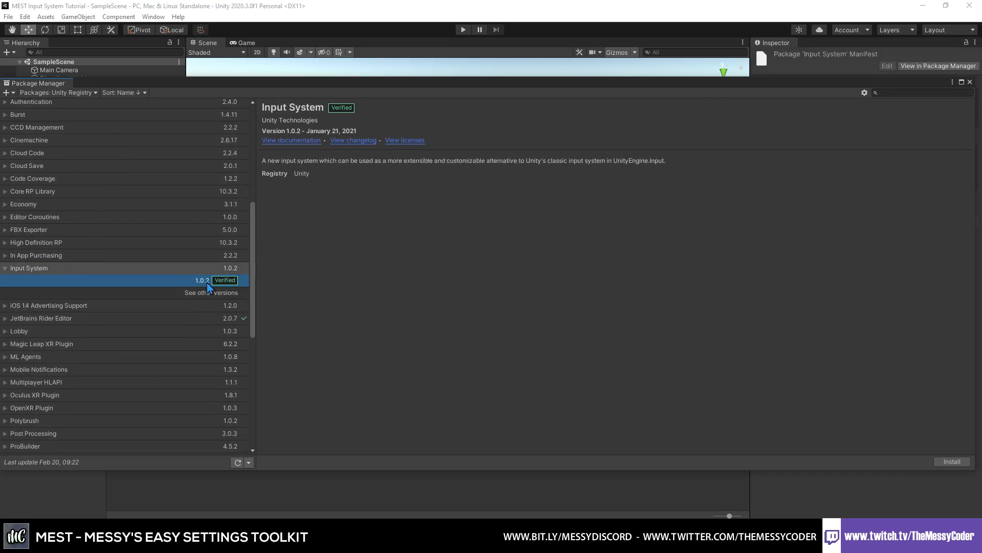
scroll(204, 295, down, 2)
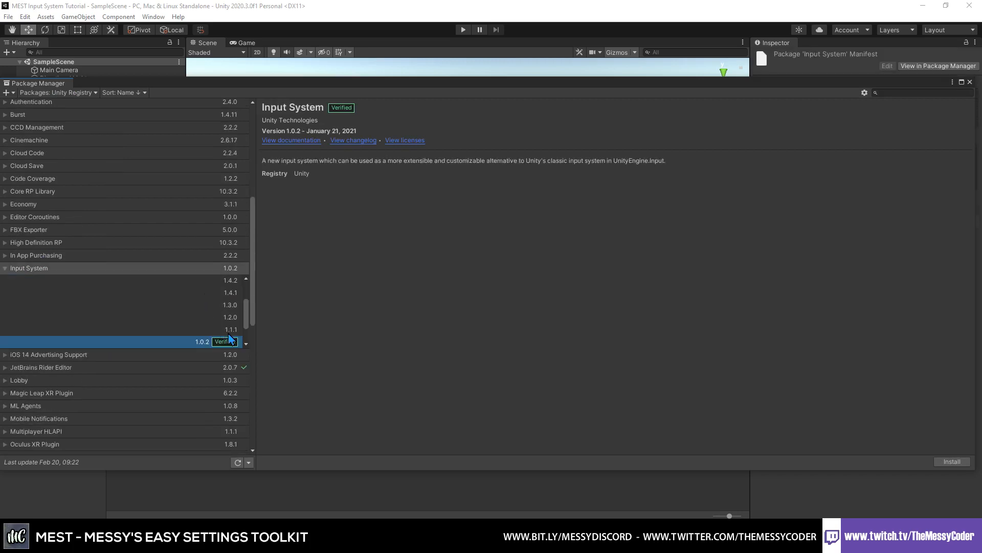
click(231, 330)
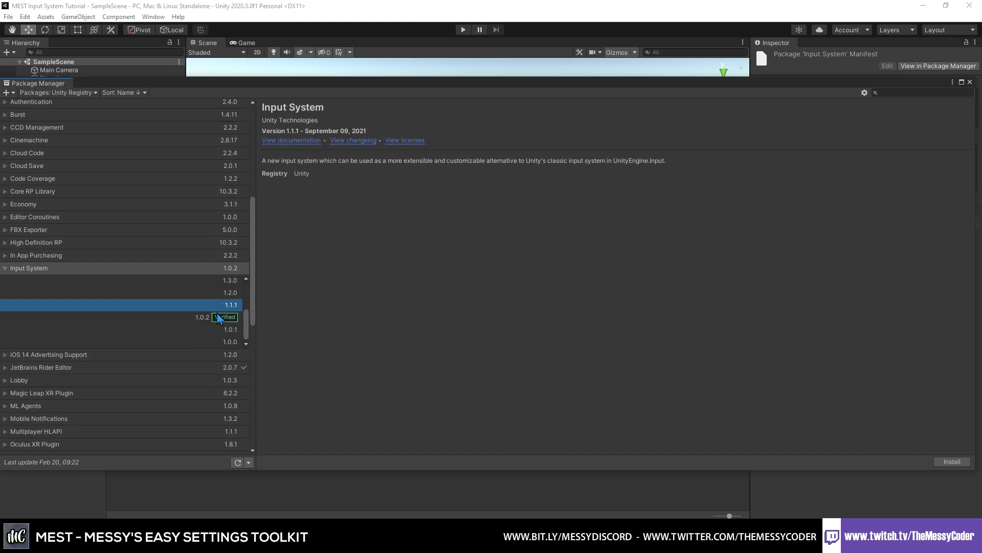
Install Input System 1.1.1 and agree to enable the new input backends with an editor restart.
scroll(220, 307, up, 1)
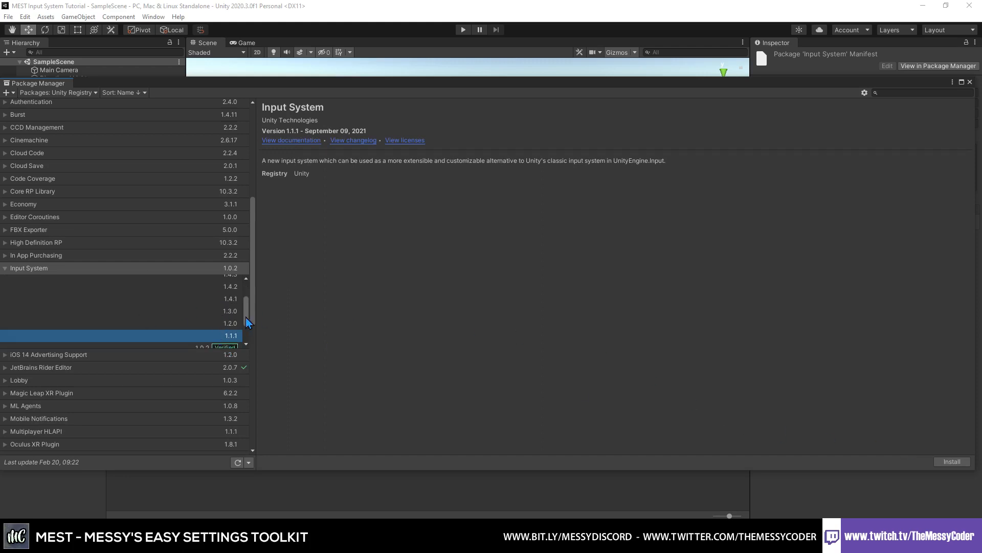
scroll(224, 334, up, 2)
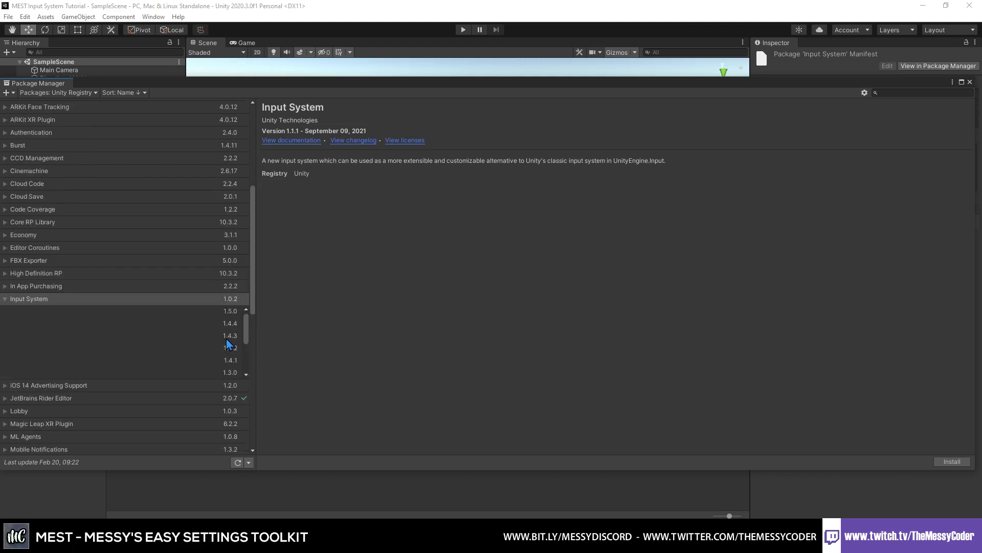
scroll(227, 343, down, 2)
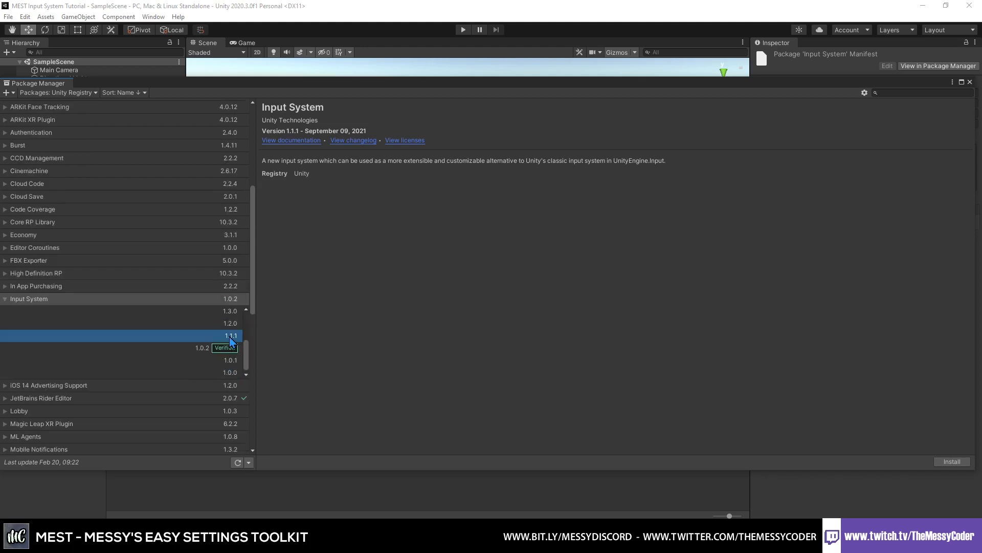
click(952, 460)
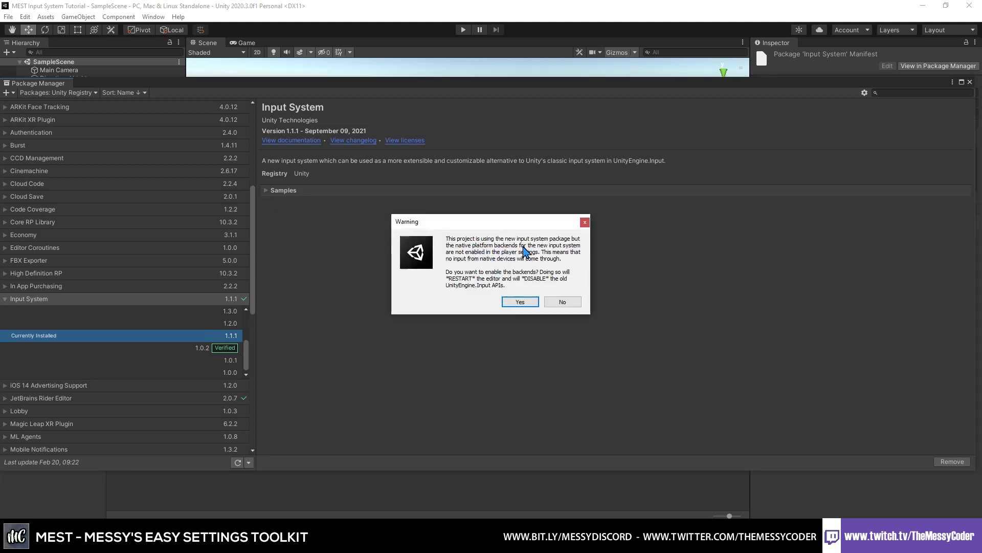
click(527, 303)
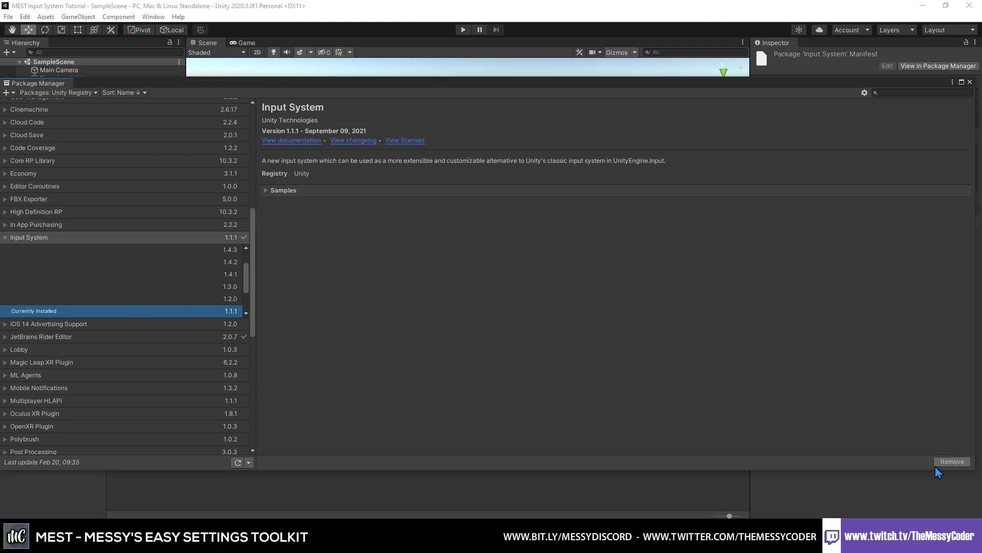
Look through the Input System package's samples, then close the Package Manager.
click(266, 190)
scroll(345, 256, down, 1)
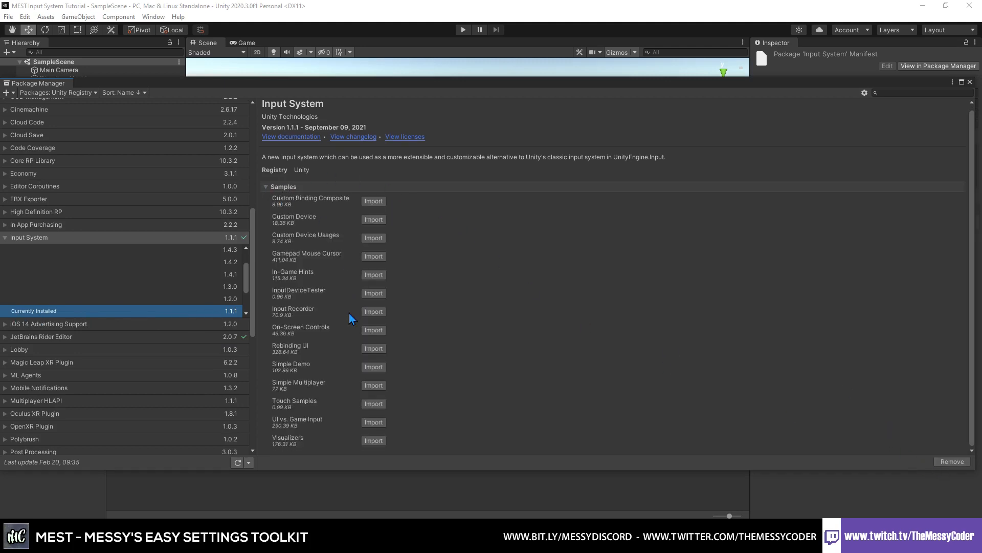
scroll(328, 292, up, 1)
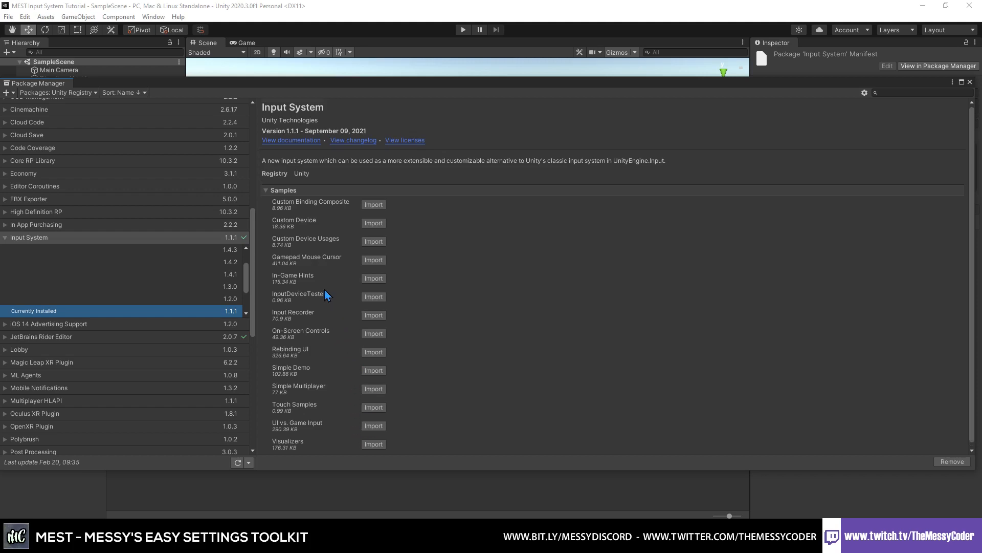
click(266, 190)
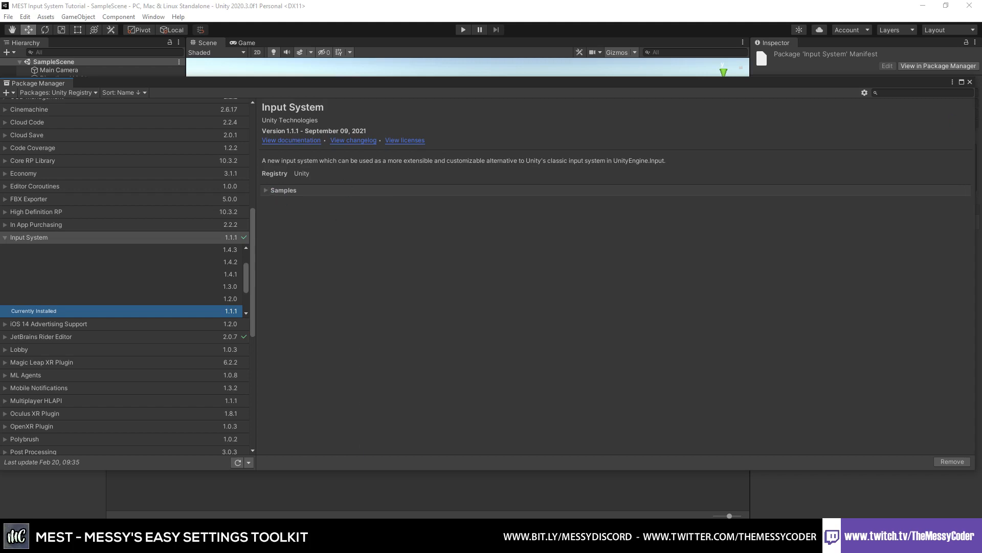
click(970, 83)
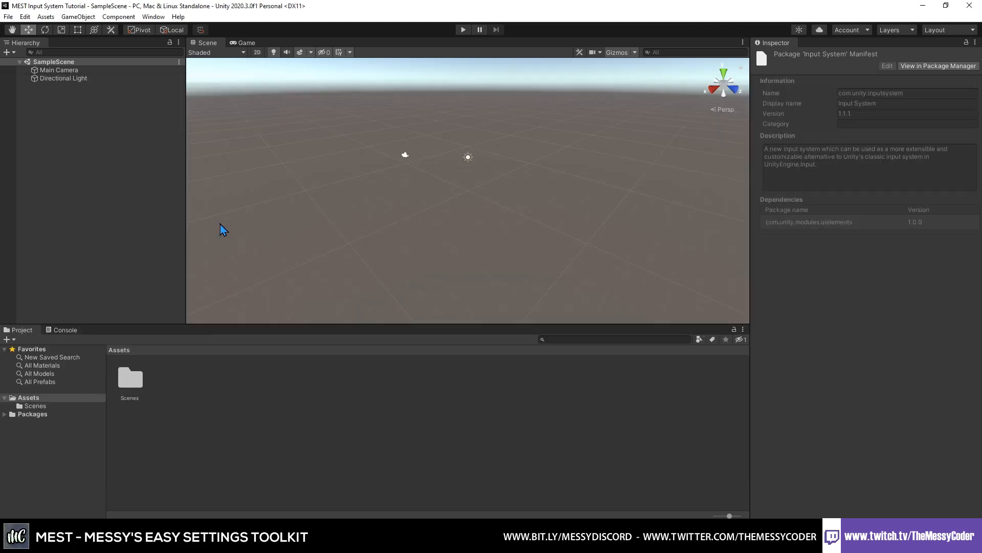
Check Active Input Handling and the Scripting Define Symbols in the Player project settings, then close the settings.
click(24, 17)
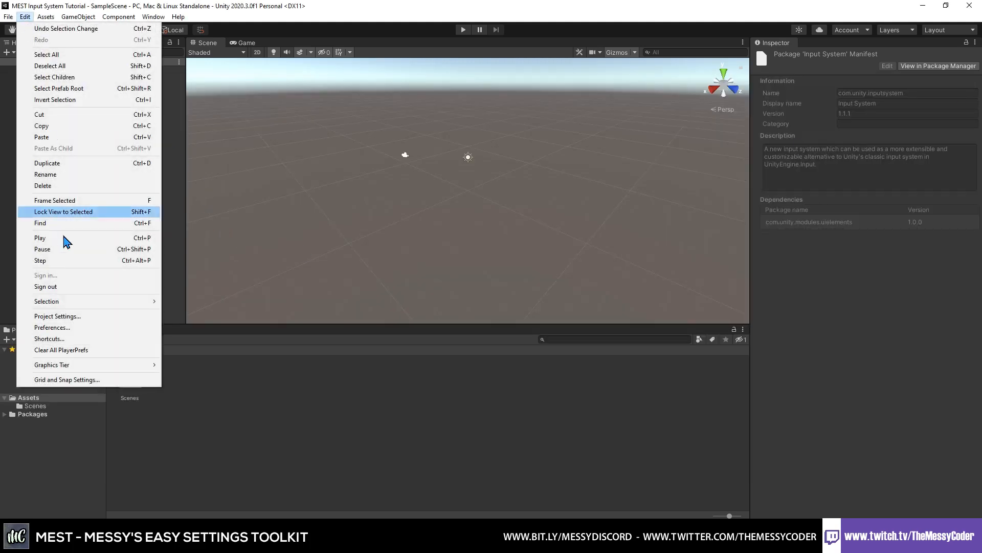
click(78, 318)
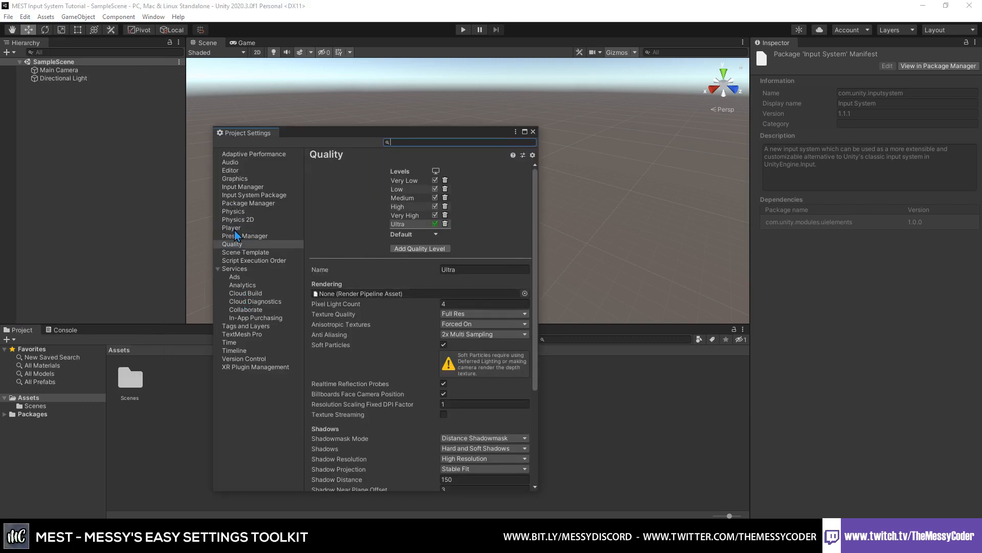
click(231, 227)
drag(534, 489, 710, 480)
scroll(523, 382, down, 3)
scroll(523, 379, down, 10)
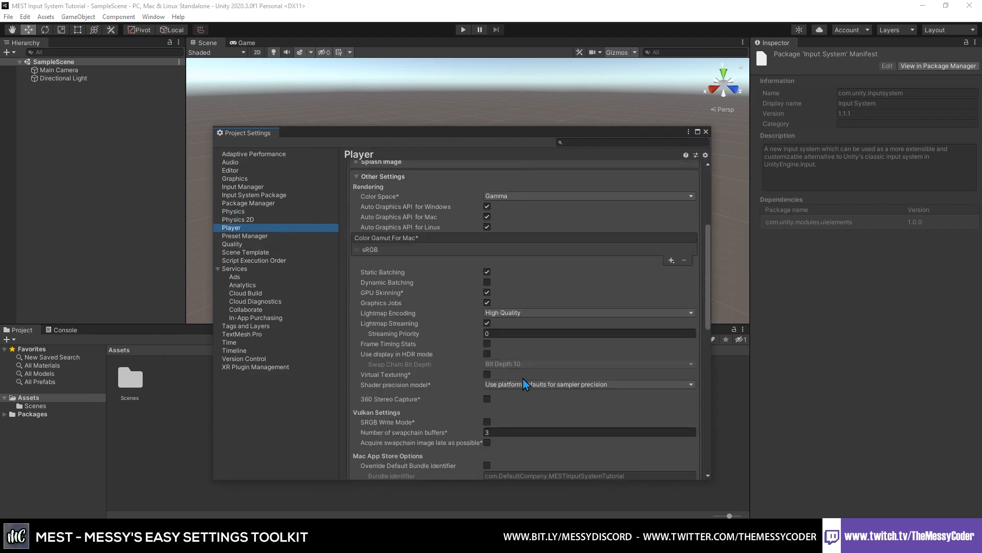
scroll(519, 373, down, 3)
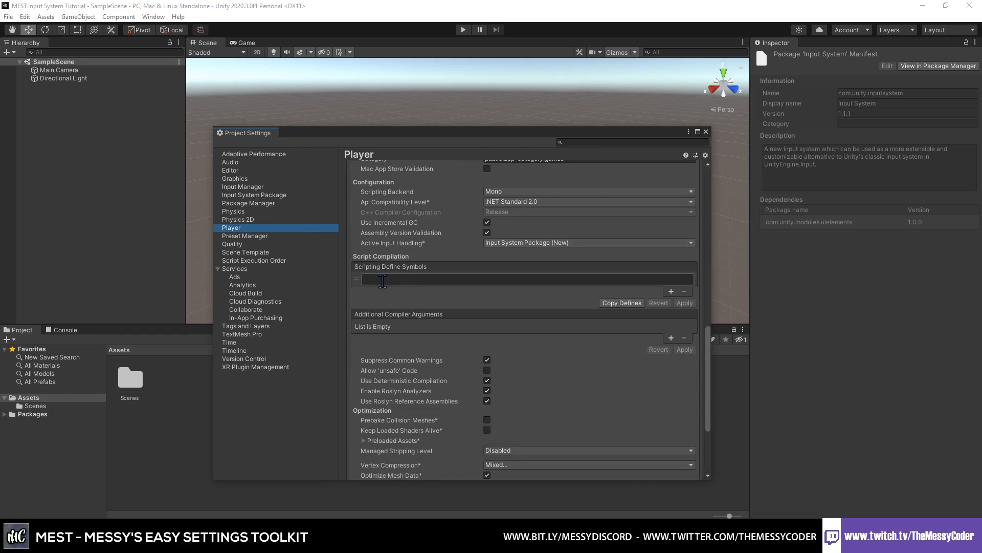
click(414, 281)
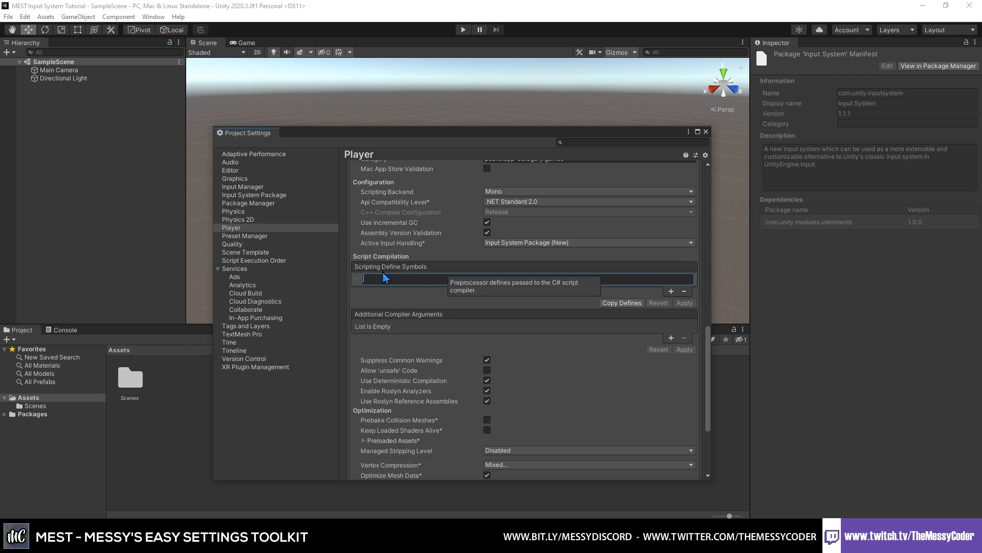
click(706, 132)
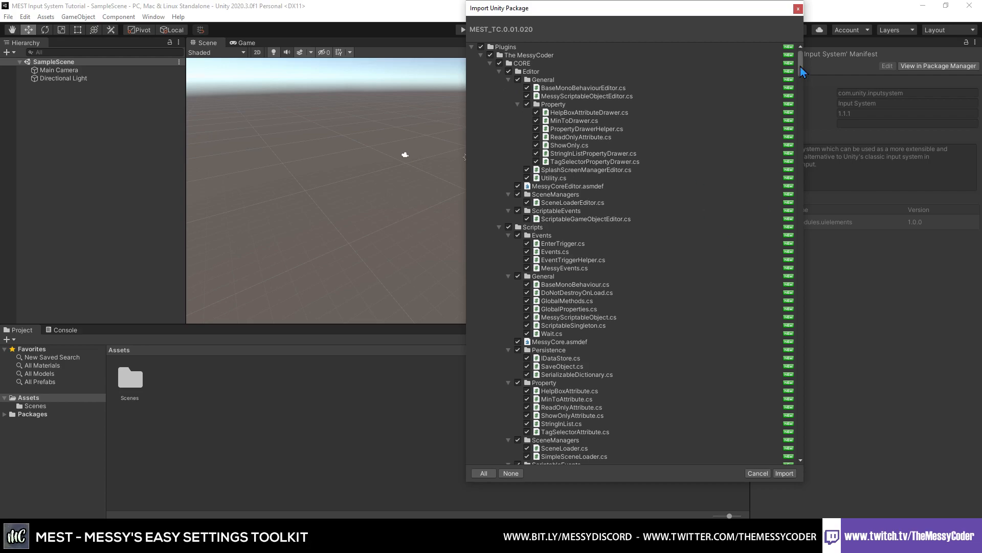
Review the contents of the MEST_TC.0.01.020 package and import all of its files into the project.
scroll(802, 102, down, 5)
drag(802, 102, 802, 156)
scroll(786, 404, up, 20)
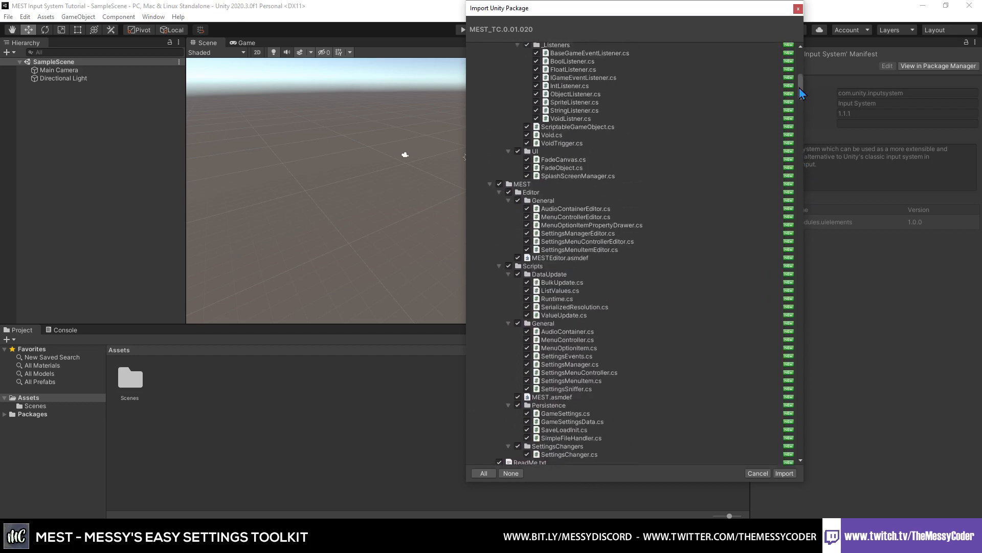
click(784, 472)
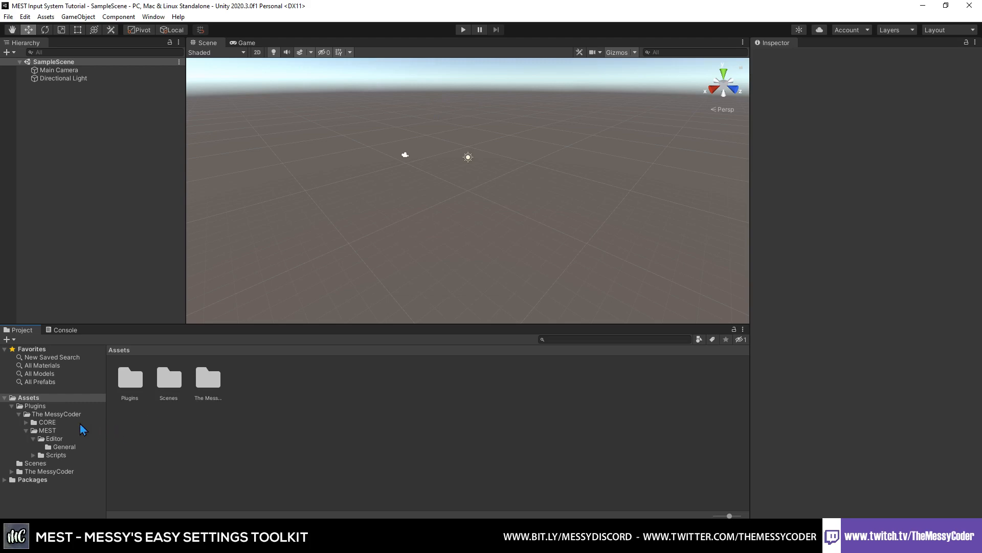
Create a folder named Demo in Assets and open it.
right_click(189, 430)
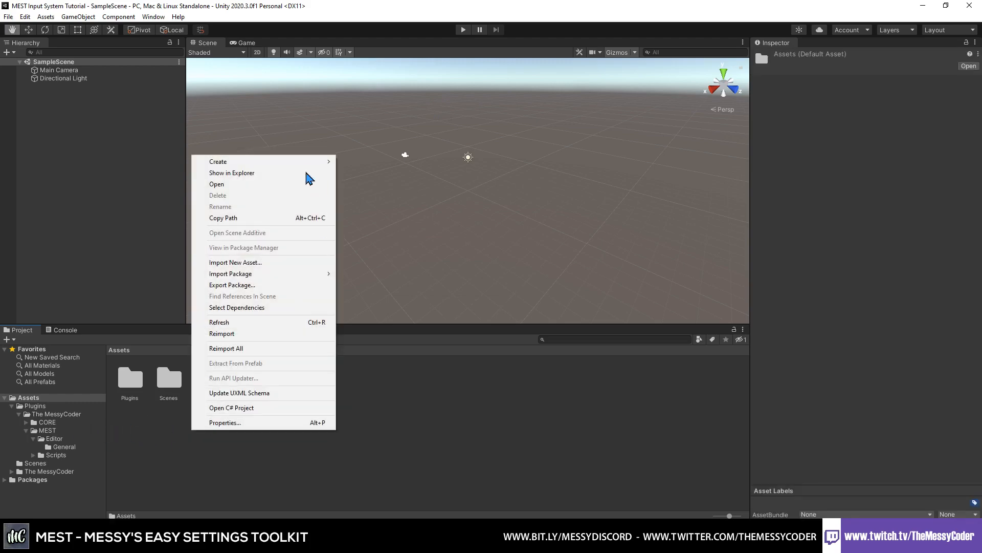
mouse_move(323, 161)
click(366, 138)
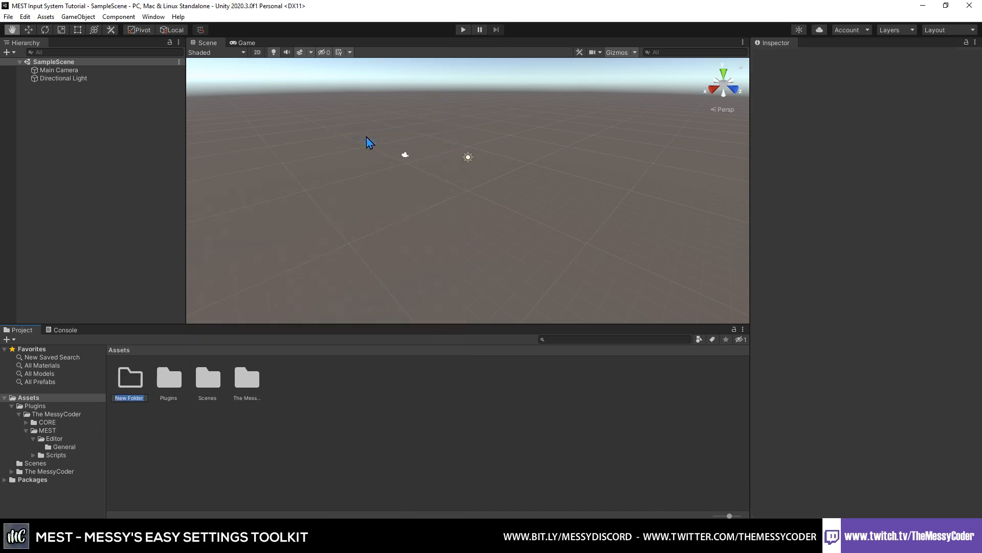
text(Demo)
key(Return)
key(Return)
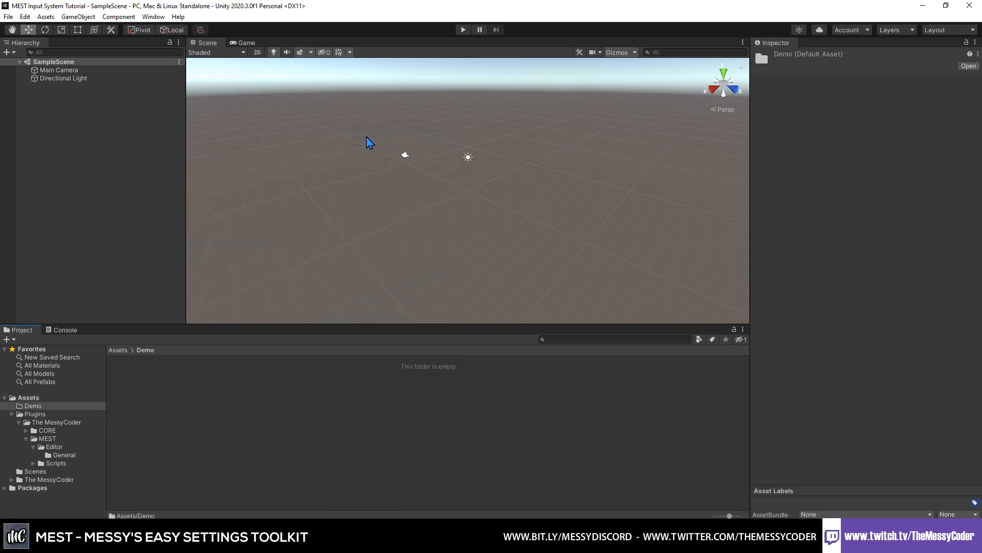
Create an Input Actions asset named DemoInput in the Demo folder and dock its editor beside the Game view.
right_click(204, 441)
mouse_move(269, 169)
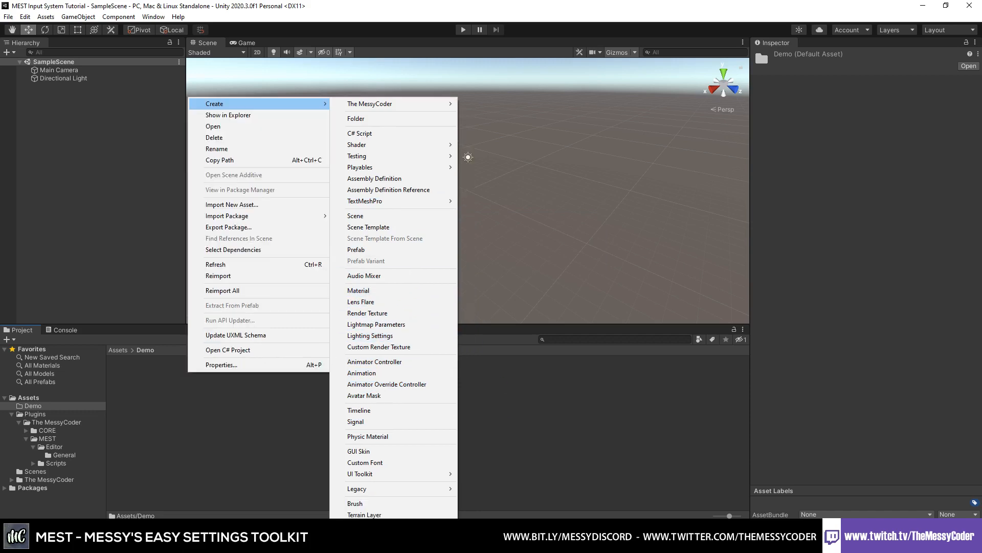
click(364, 529)
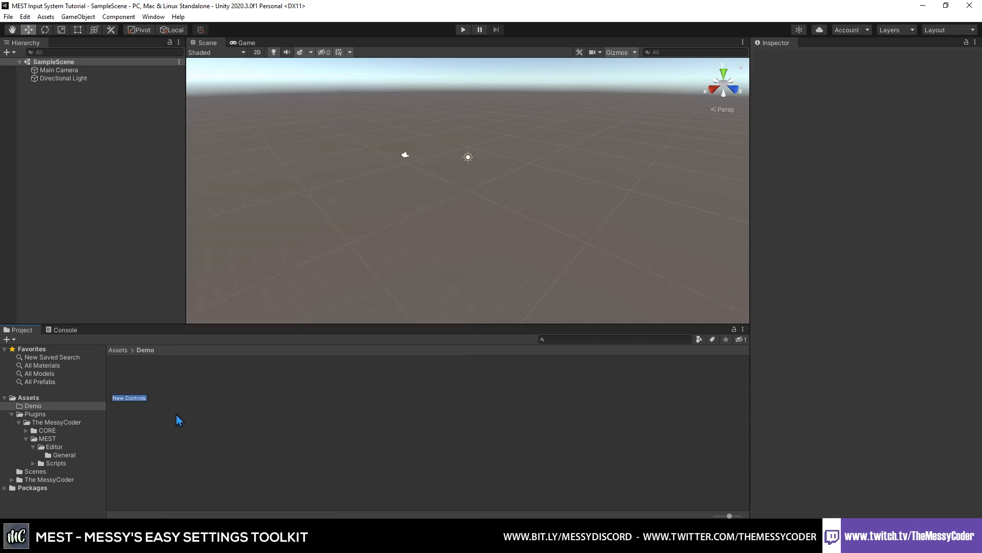
text(DemoInput)
key(Return)
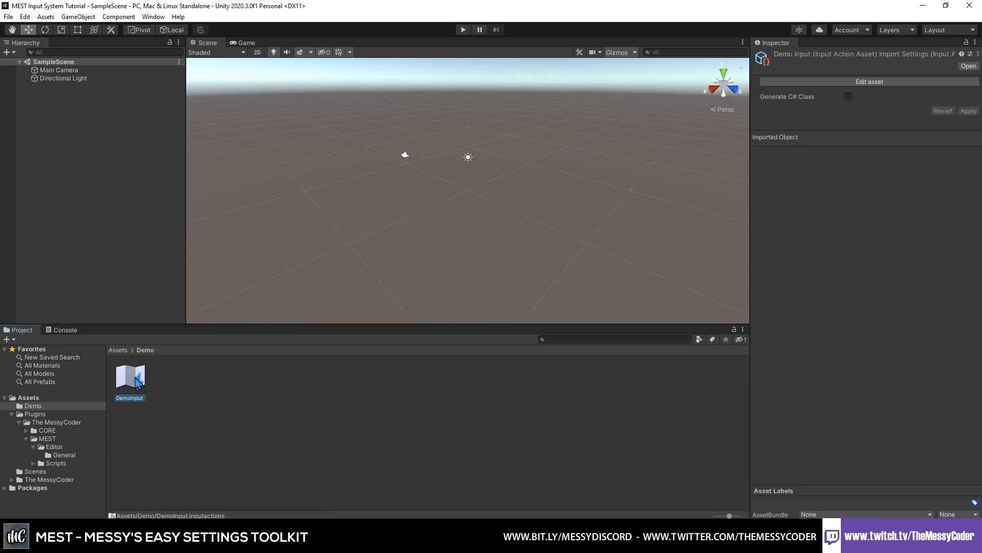
drag(332, 1, 339, 49)
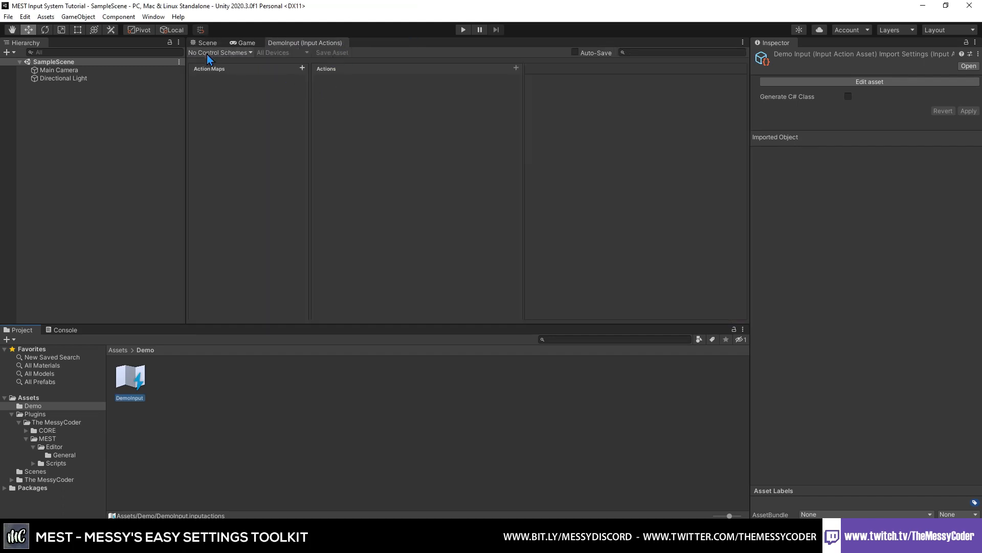
Start a new control scheme in DemoInput and name it Gameplay.
click(224, 53)
click(238, 60)
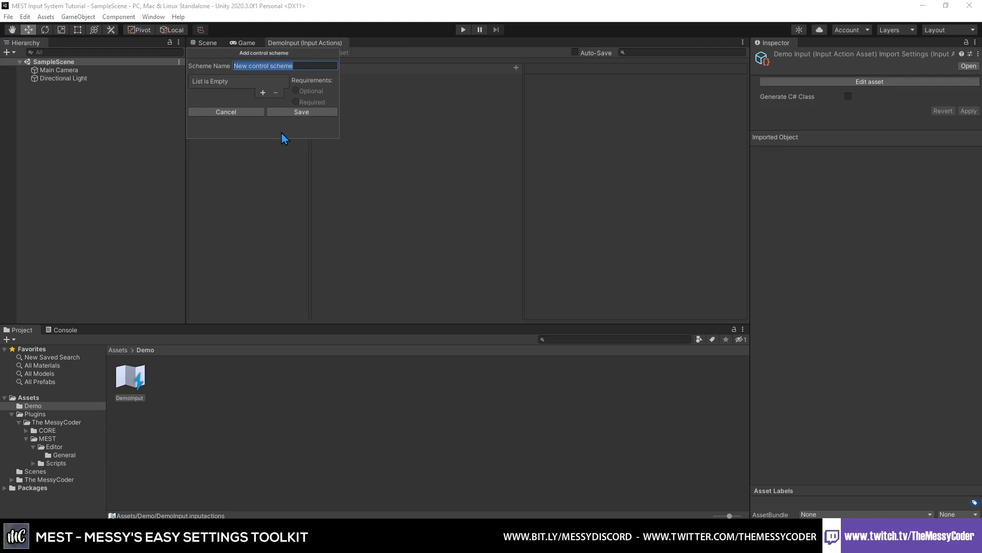
text(M)
key(BackSpace)
text(De)
key(BackSpace)
key(BackSpace)
text(Gameplay)
Add the Gamepad, Keyboard and Mouse devices to the Gameplay control scheme and save the scheme.
click(263, 92)
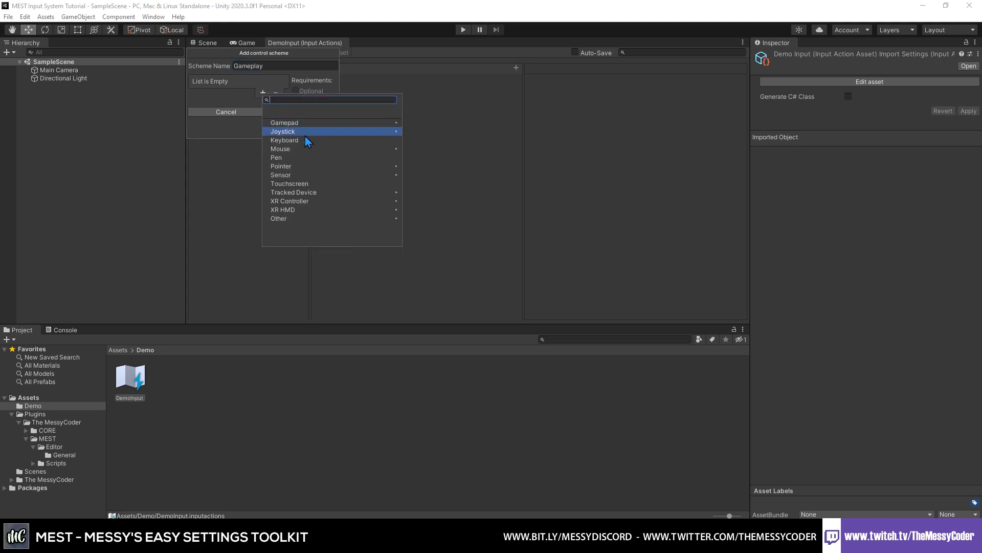
click(301, 123)
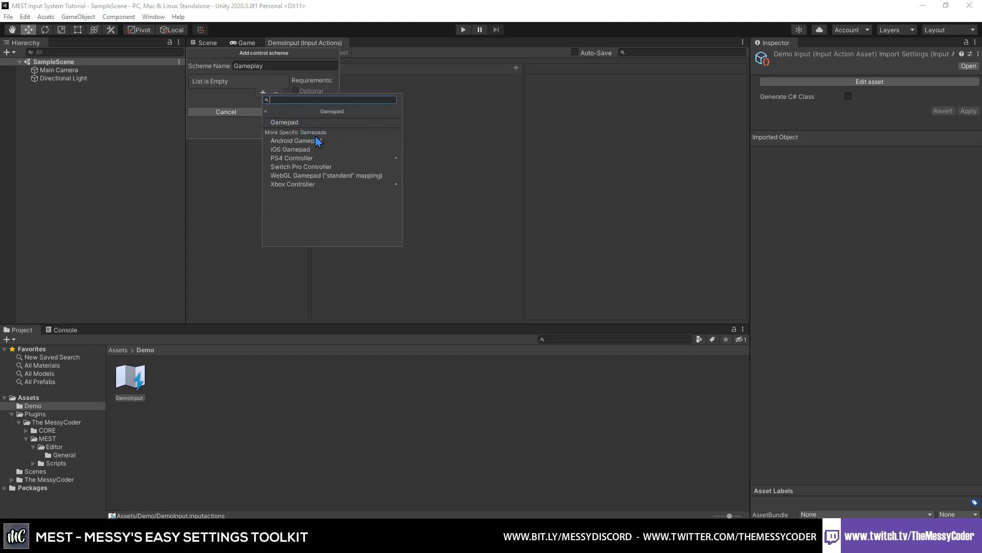
click(322, 123)
click(262, 93)
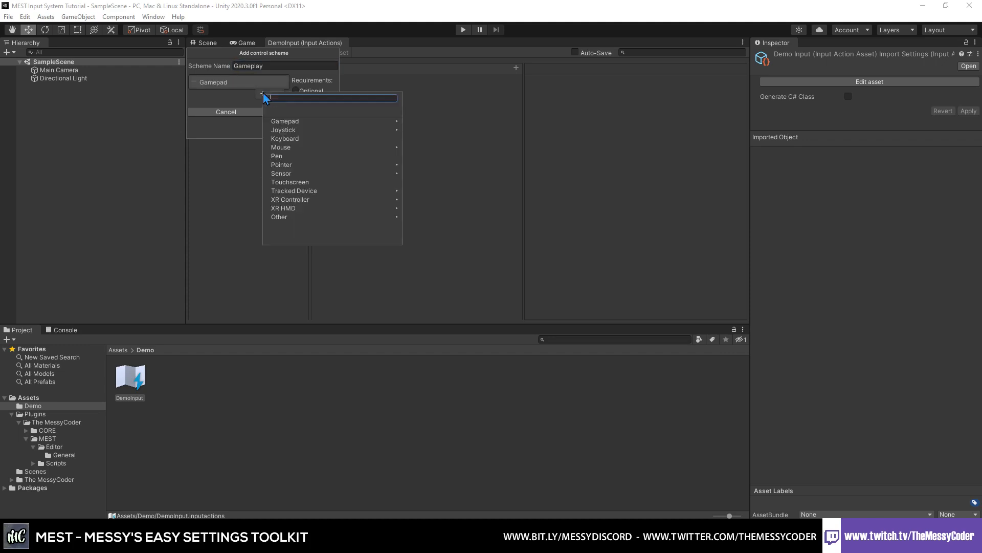
click(303, 139)
click(262, 105)
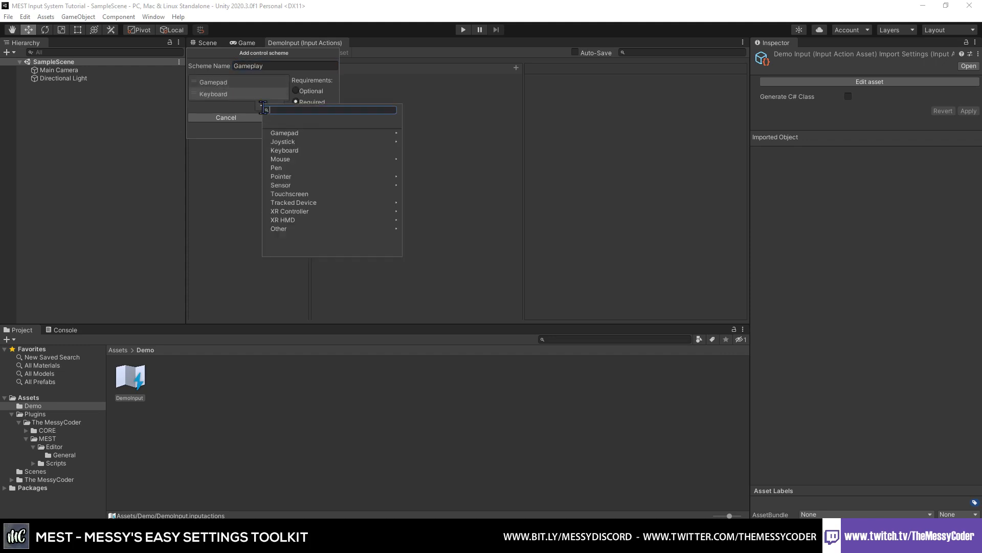
click(295, 159)
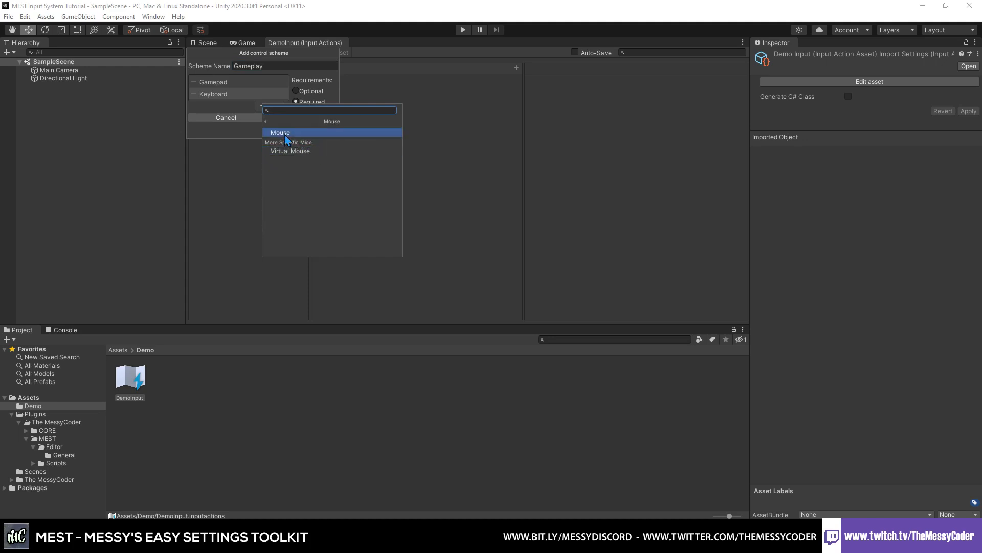
click(285, 134)
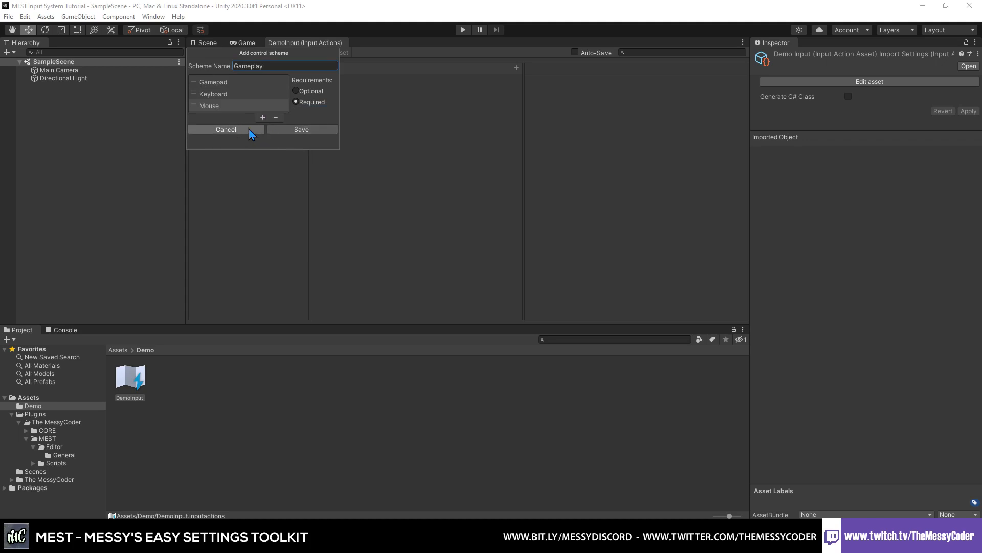
click(299, 131)
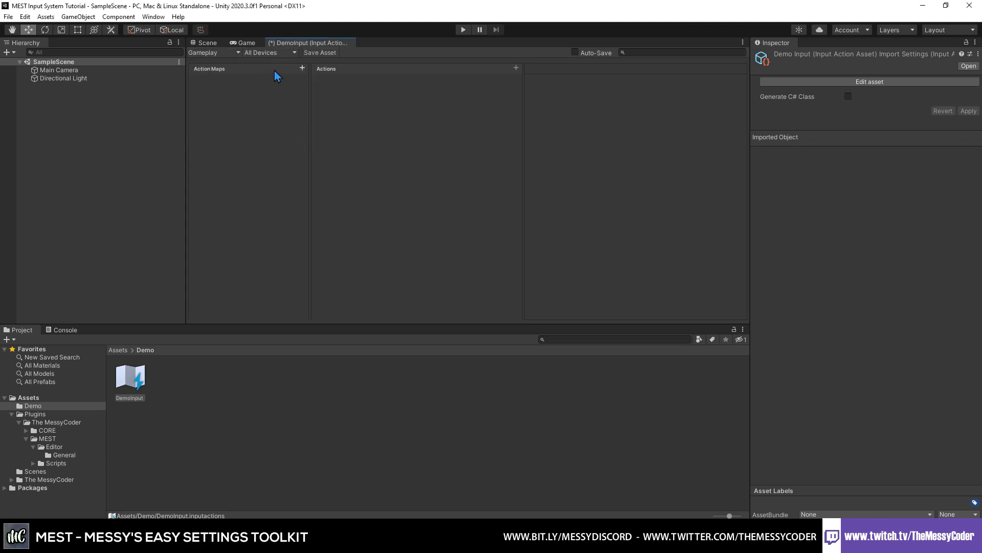
Add an action map named Game to the input actions asset.
click(302, 68)
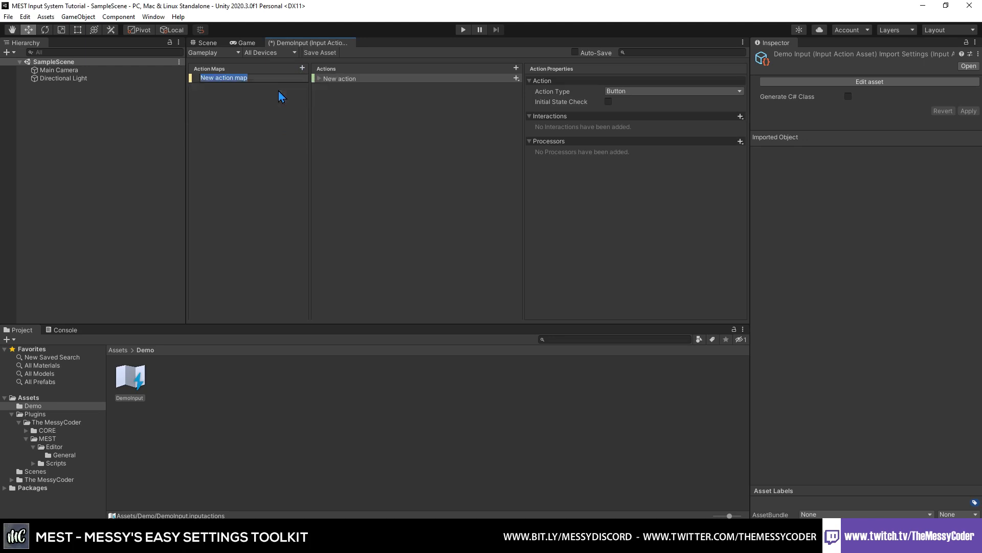
text(Main)
key(BackSpace)
key(BackSpace)
key(BackSpace)
key(BackSpace)
text(Game)
key(Return)
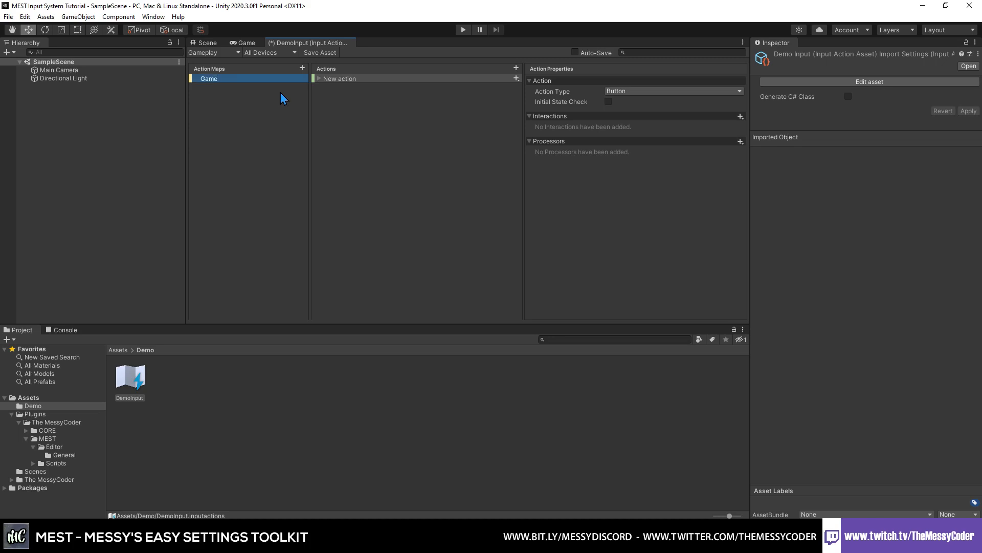
Rename the new action in the Game action map as Movement and select its empty binding.
click(320, 79)
right_click(339, 79)
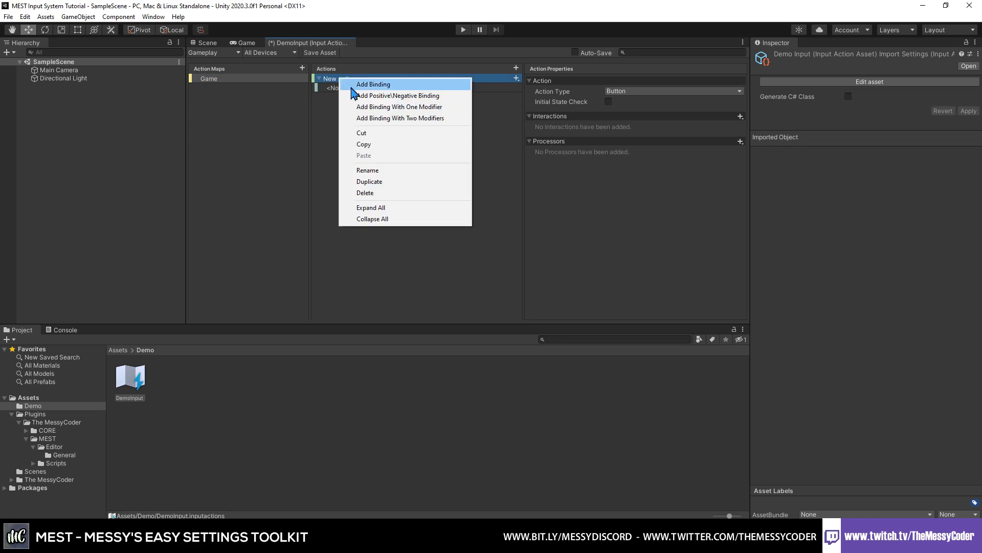
click(371, 171)
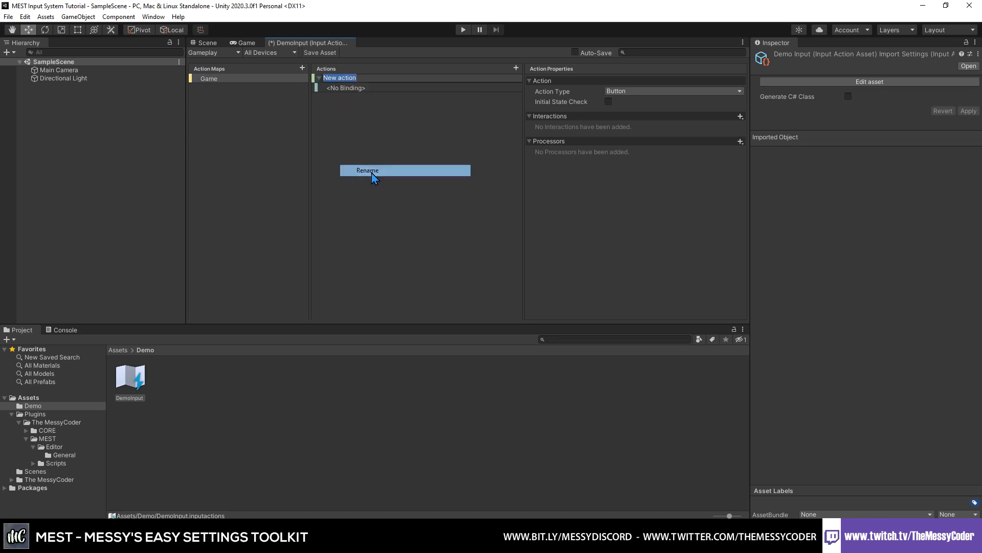
text(Movement)
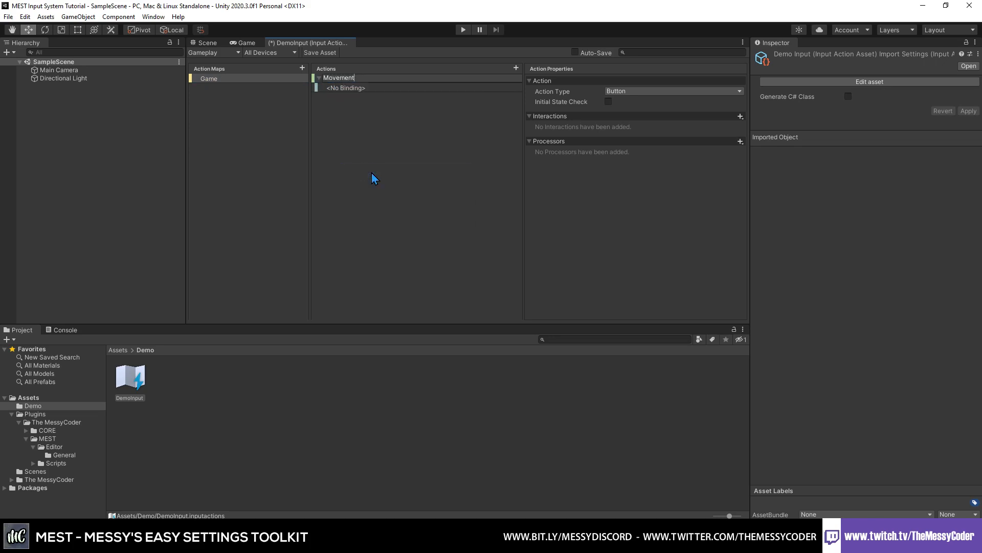
key(Return)
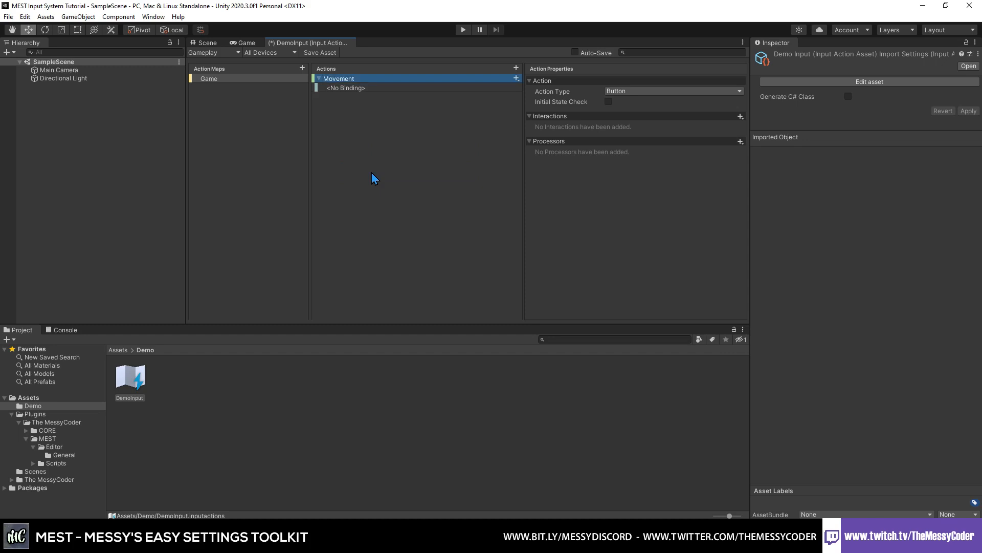
click(342, 88)
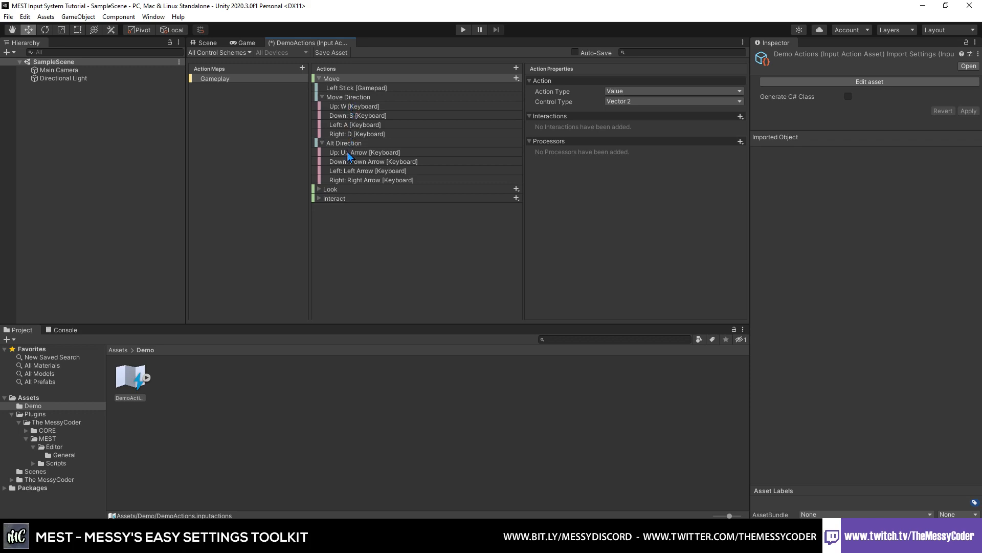
Examine the Move Direction, Alt Direction and Interact bindings in DemoActions and the control schemes their keys use.
click(352, 100)
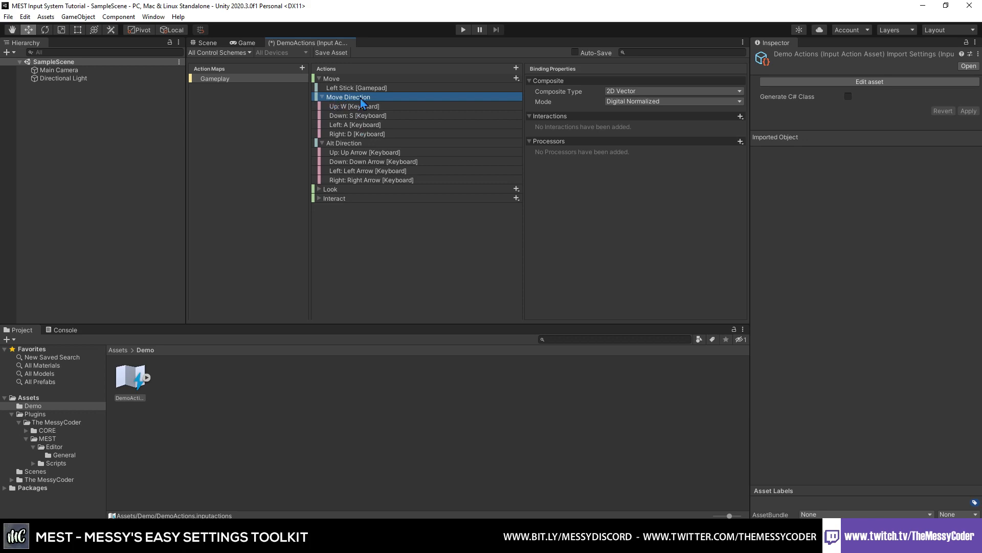
click(346, 146)
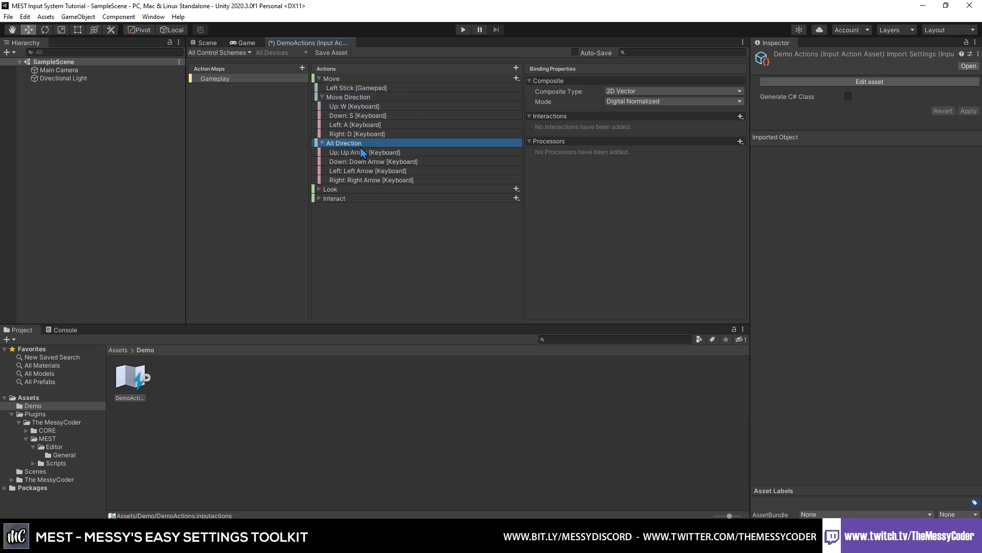
click(366, 153)
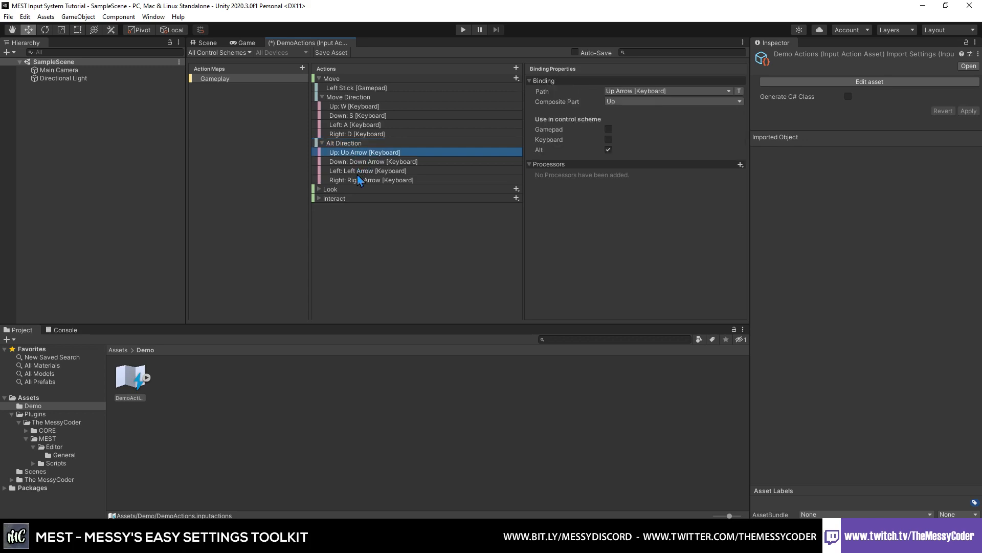
click(353, 107)
click(355, 134)
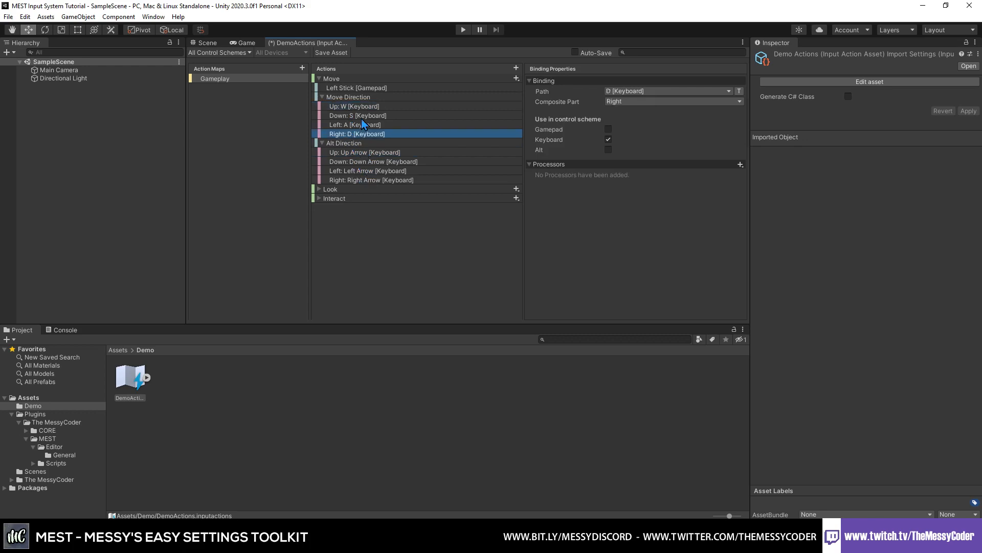
click(365, 152)
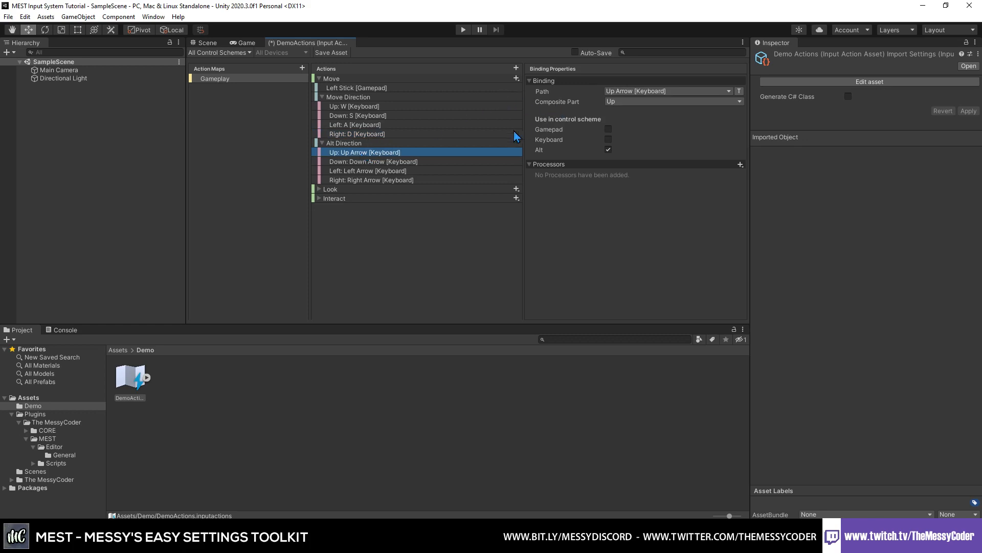
click(364, 144)
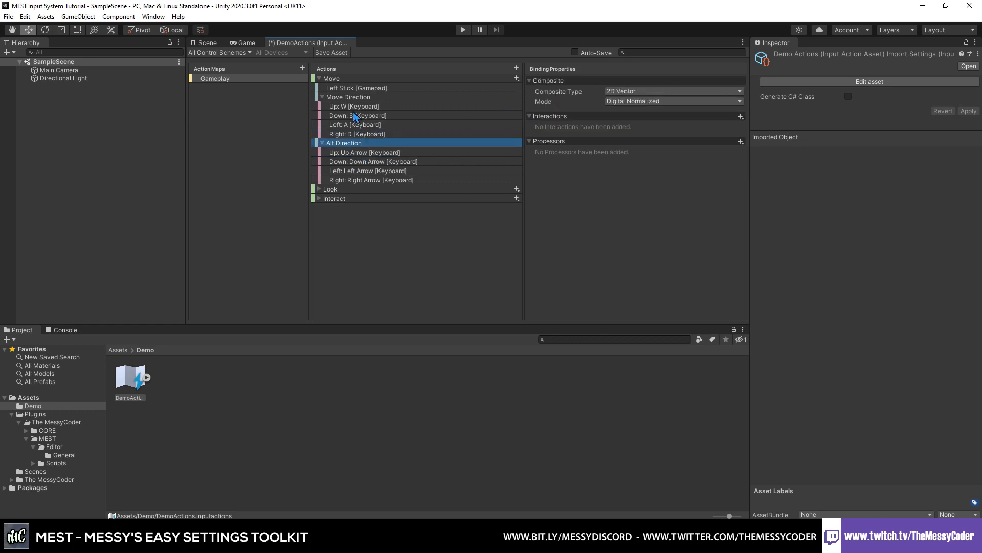
click(348, 98)
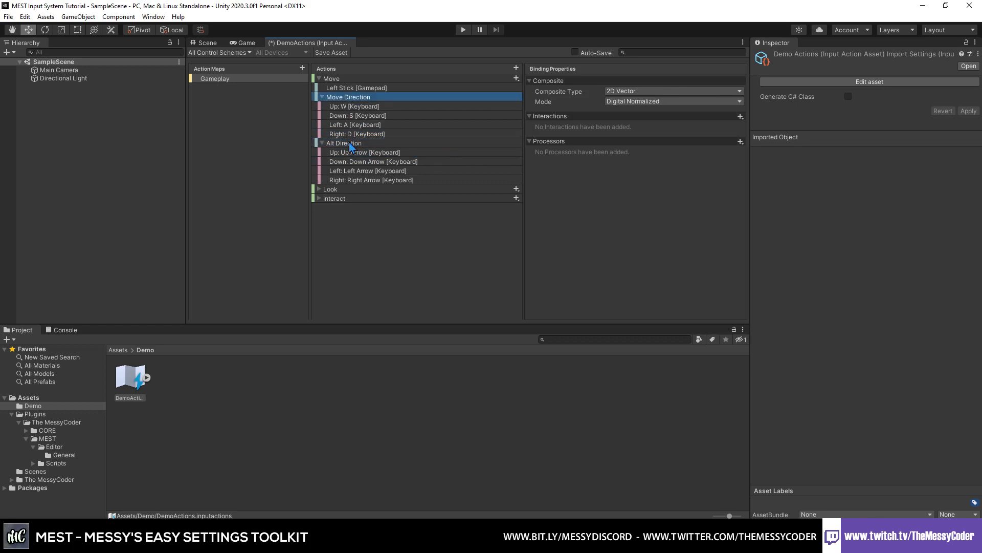
click(350, 143)
click(340, 79)
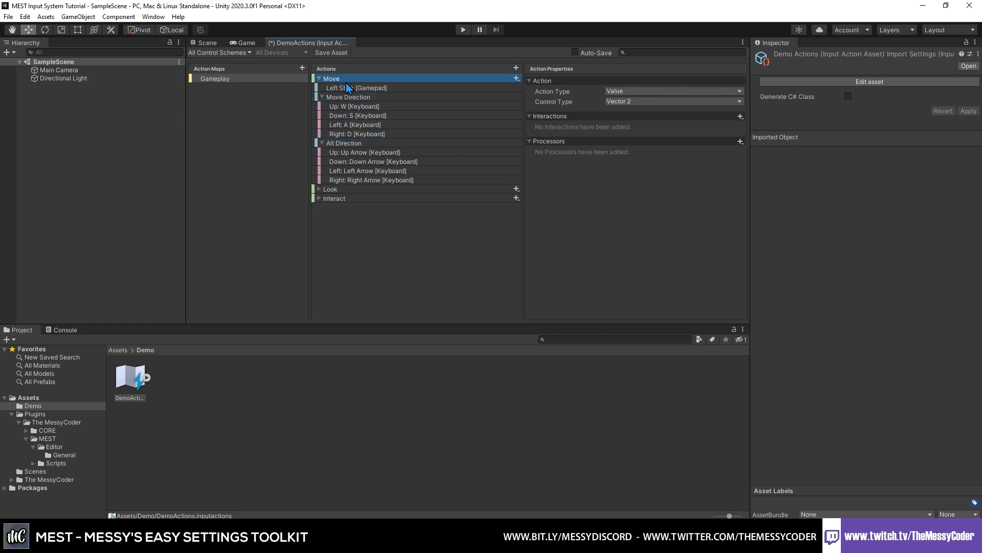
click(348, 144)
click(340, 79)
click(361, 144)
click(359, 107)
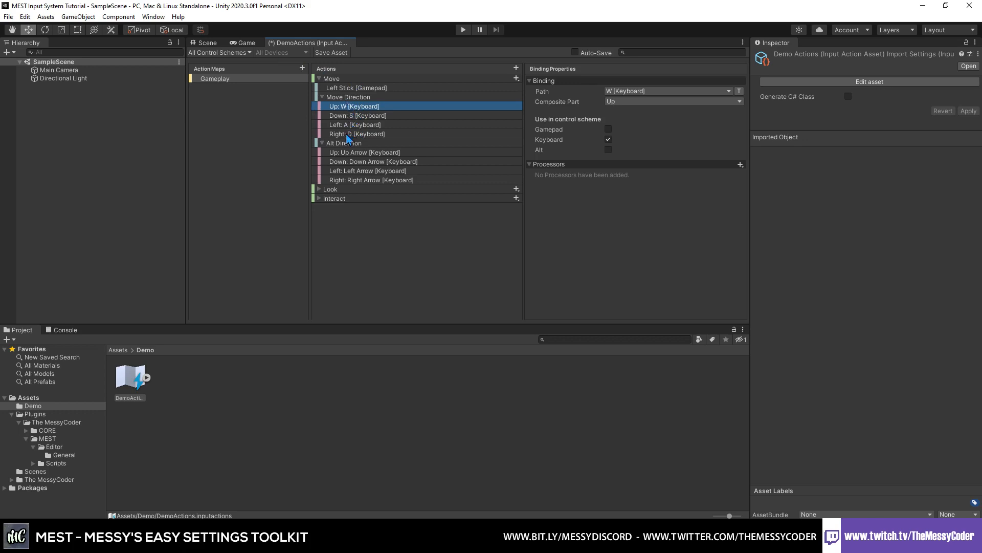
click(320, 198)
click(330, 209)
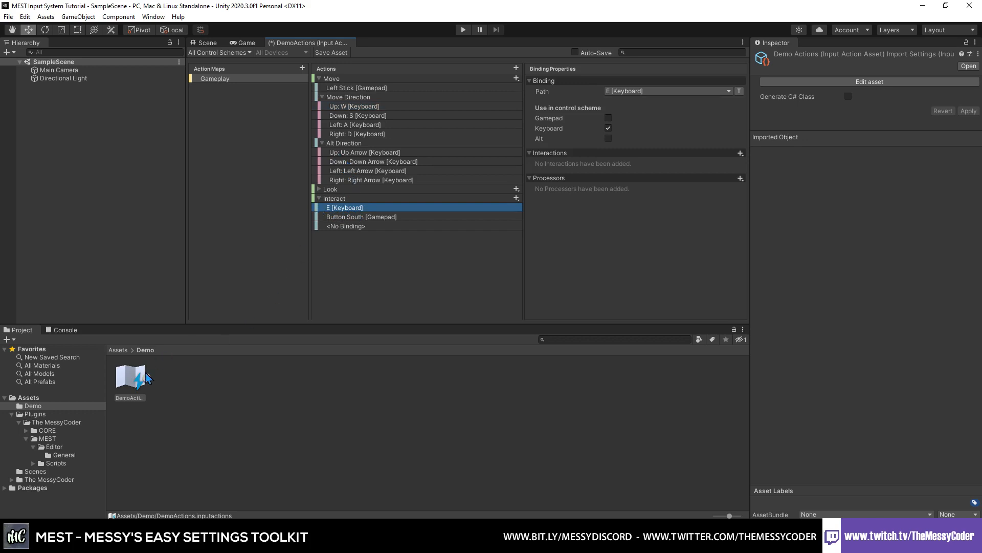
Create a folder named Resources in the Assets folder.
click(29, 397)
right_click(202, 449)
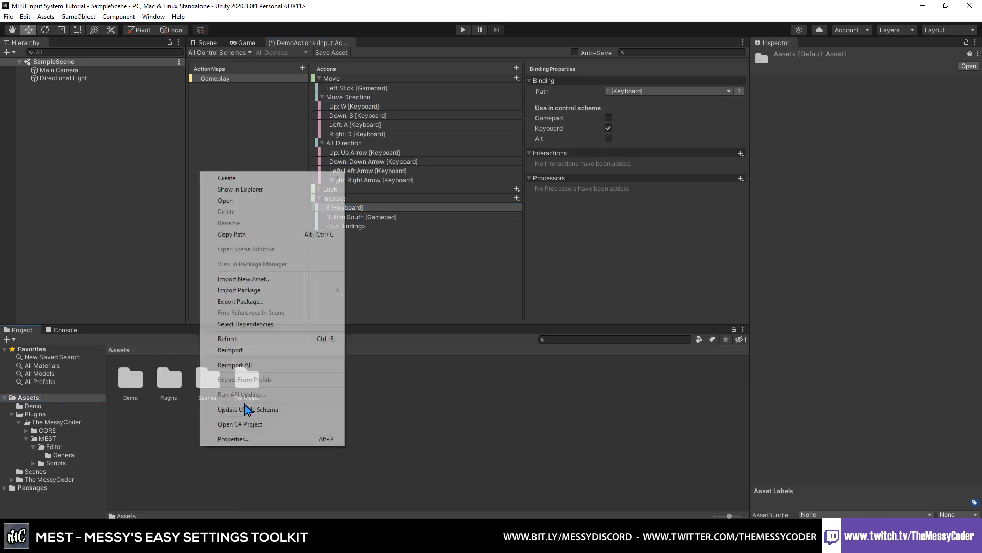
mouse_move(324, 179)
click(503, 122)
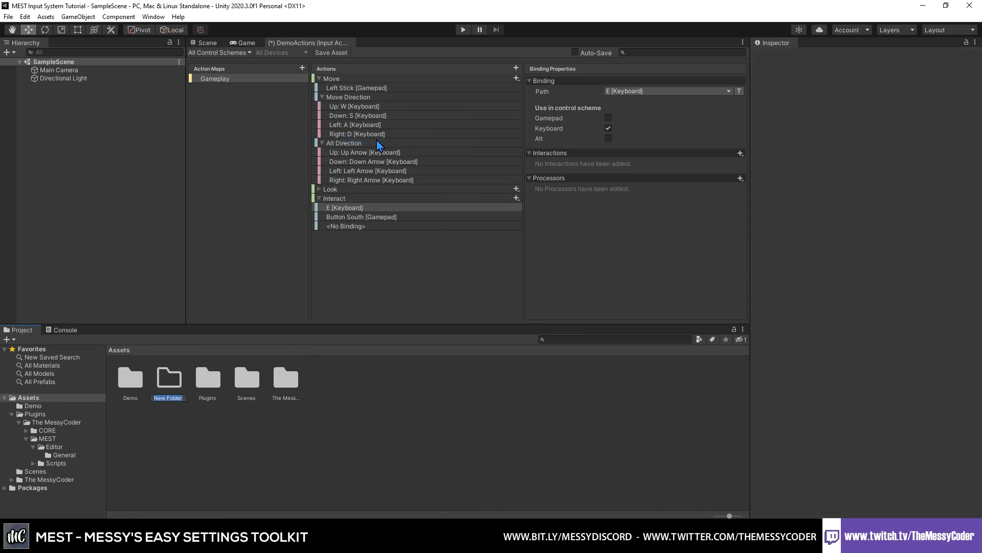
text(Resources)
key(Return)
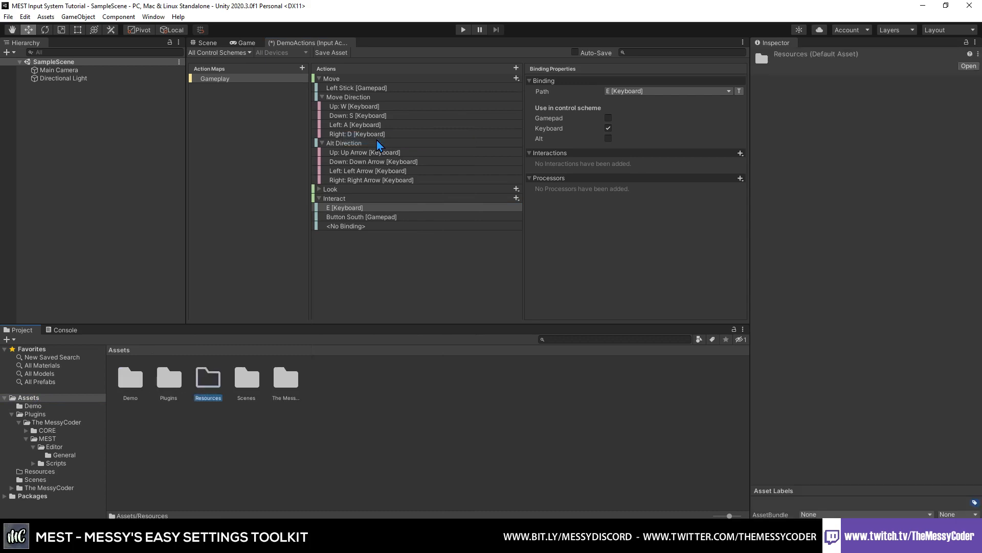
Create a MEST Settings Manager asset named Manager inside the Resources folder.
double_click(220, 378)
right_click(214, 384)
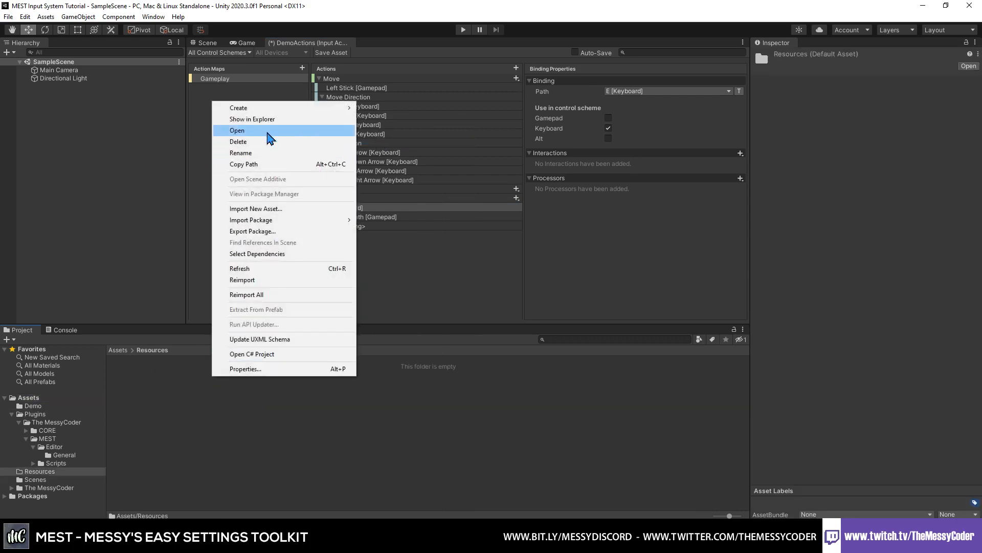
mouse_move(226, 108)
mouse_move(433, 107)
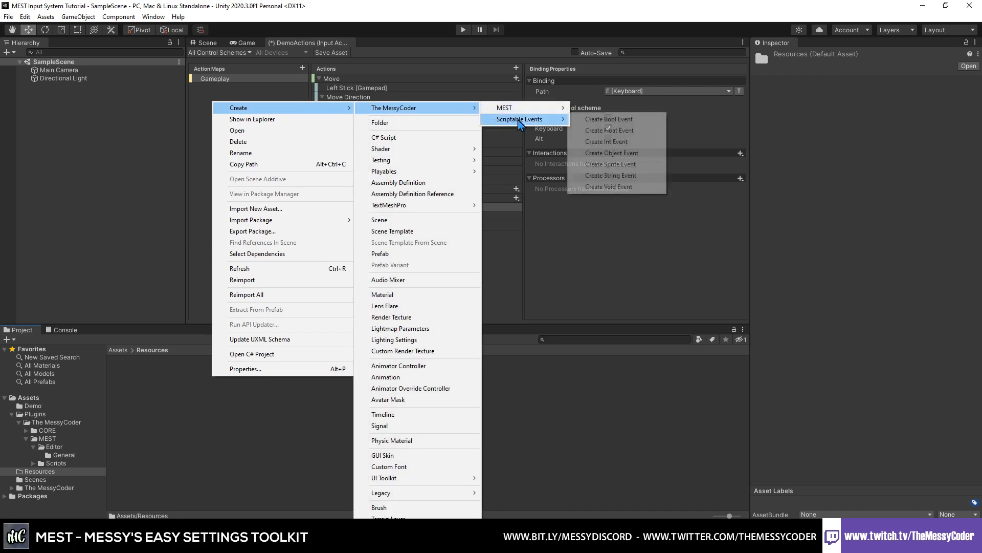
mouse_move(524, 108)
click(622, 110)
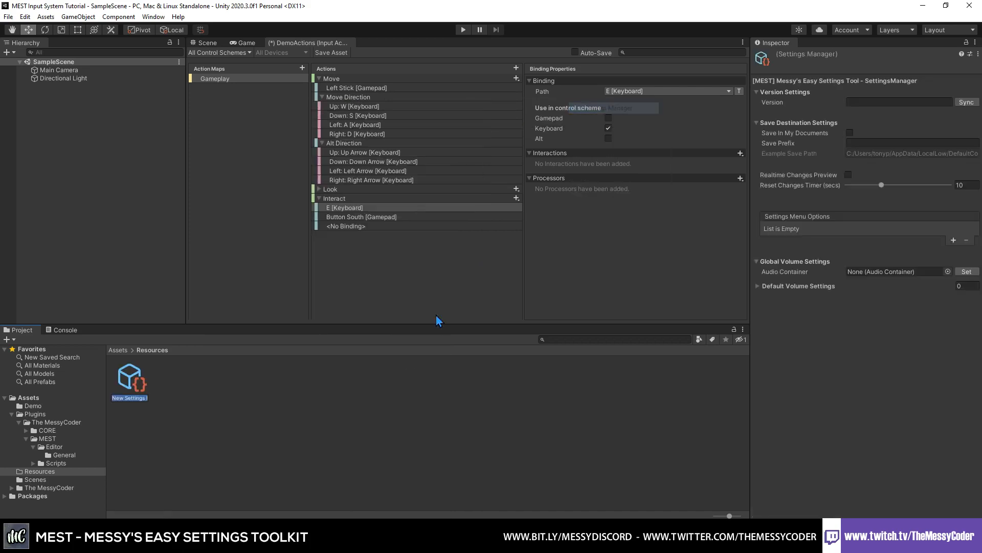
text(Manager)
key(Return)
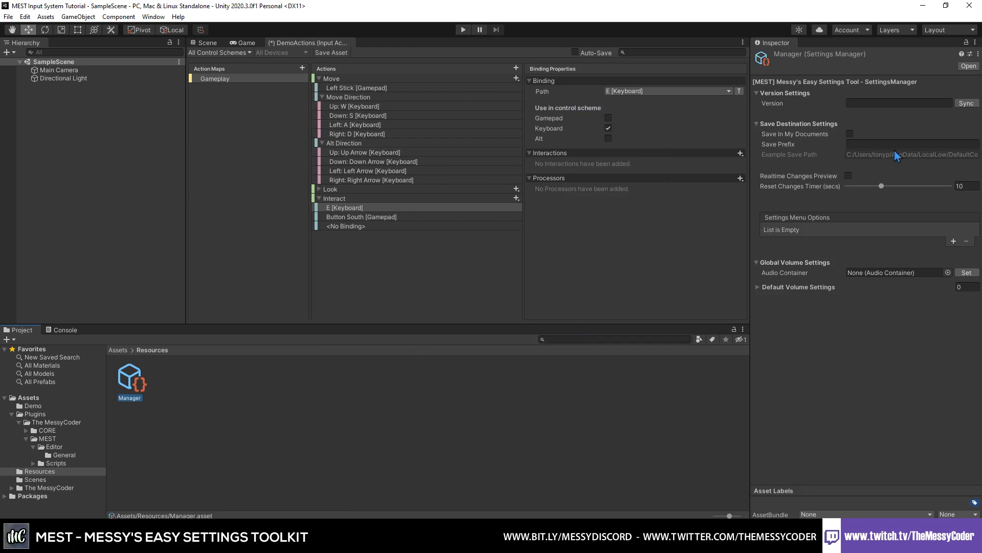
Enable Save In My Documents for the Manager asset and add a settings menu option with category Input Binding and option InputAction.
click(849, 133)
click(953, 241)
click(877, 238)
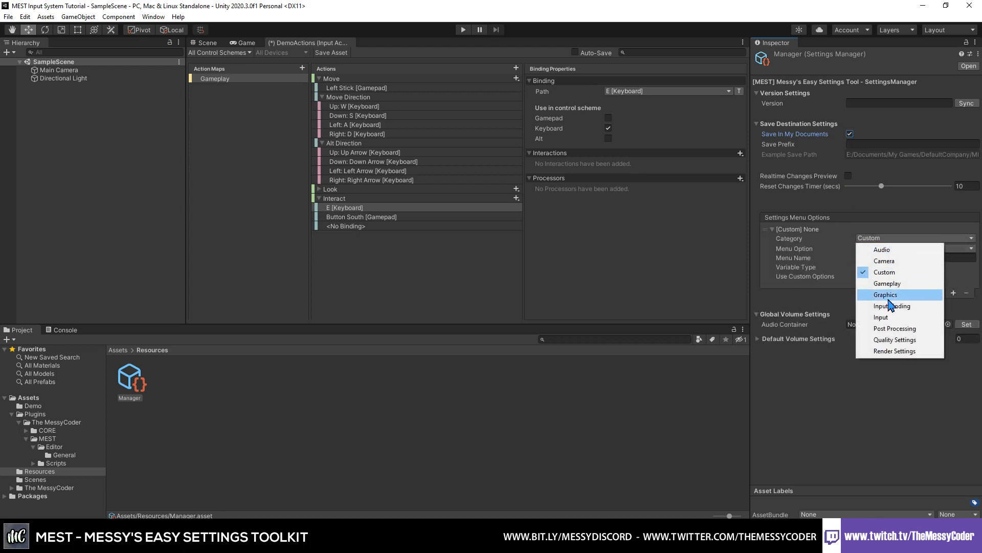
click(878, 310)
click(877, 249)
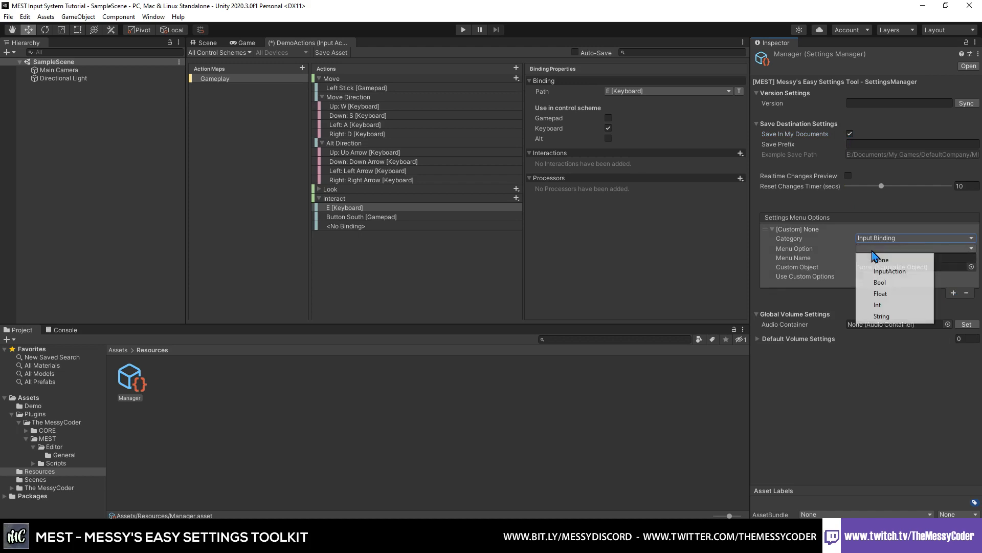
click(889, 271)
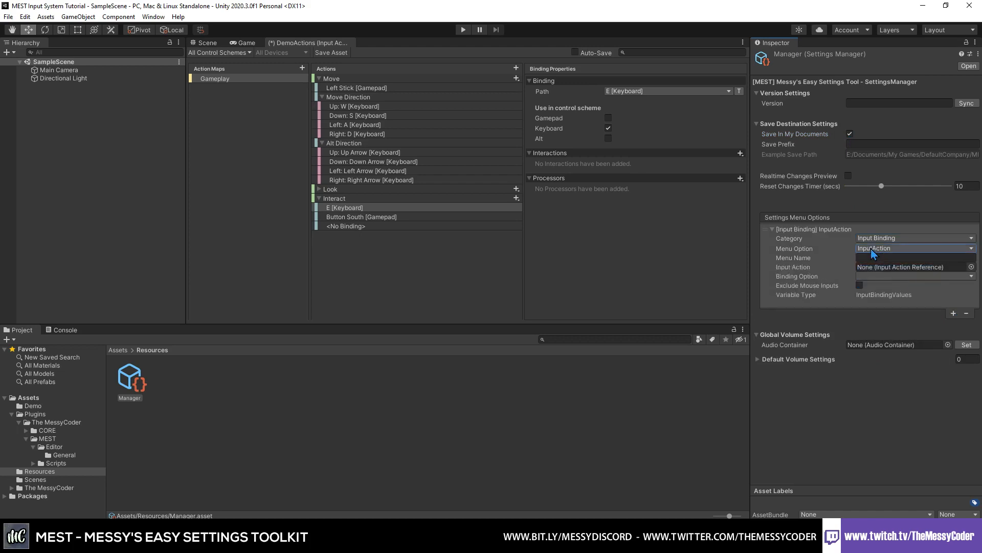
drag(137, 376, 615, 347)
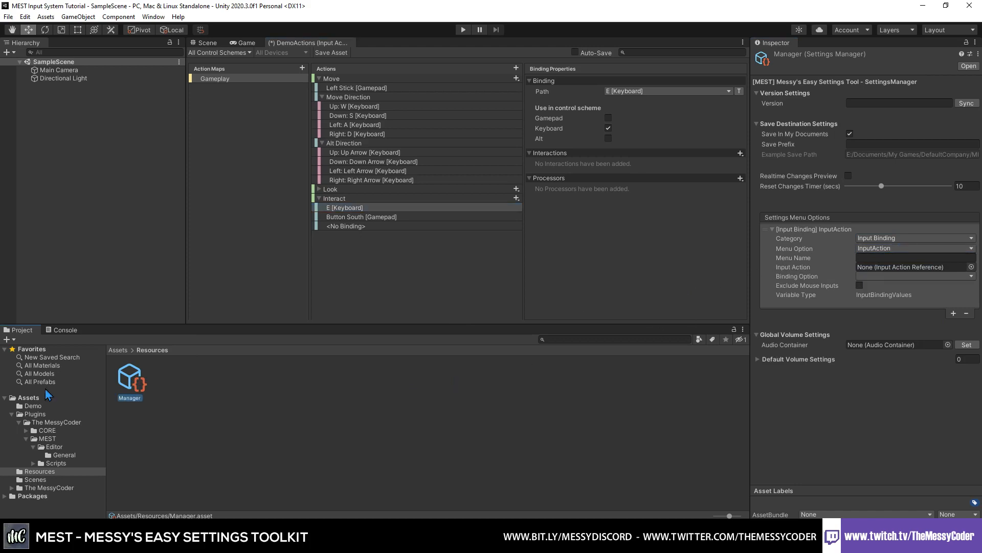
Open the Demo folder and show its assets as a list so the DemoActions entries are fully named.
click(32, 406)
drag(134, 378, 913, 270)
click(145, 377)
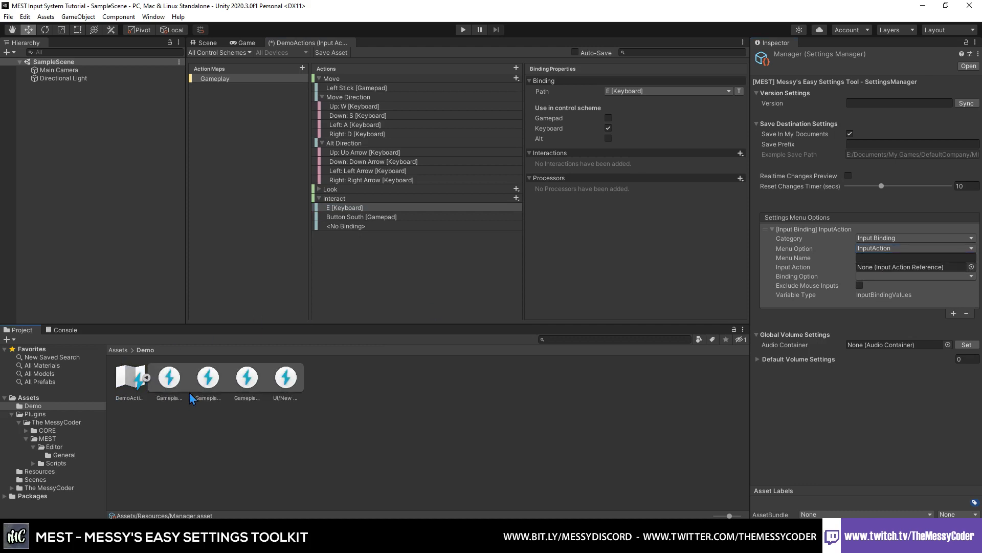
drag(729, 516, 716, 516)
drag(164, 384, 175, 449)
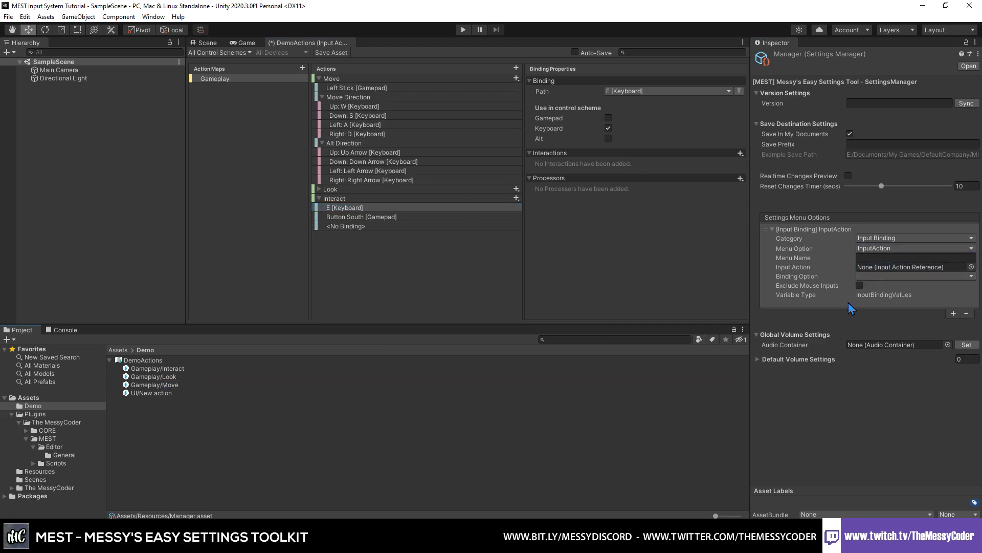
Assign Gameplay/Move as the Input Action of the Manager asset's settings menu option.
click(971, 267)
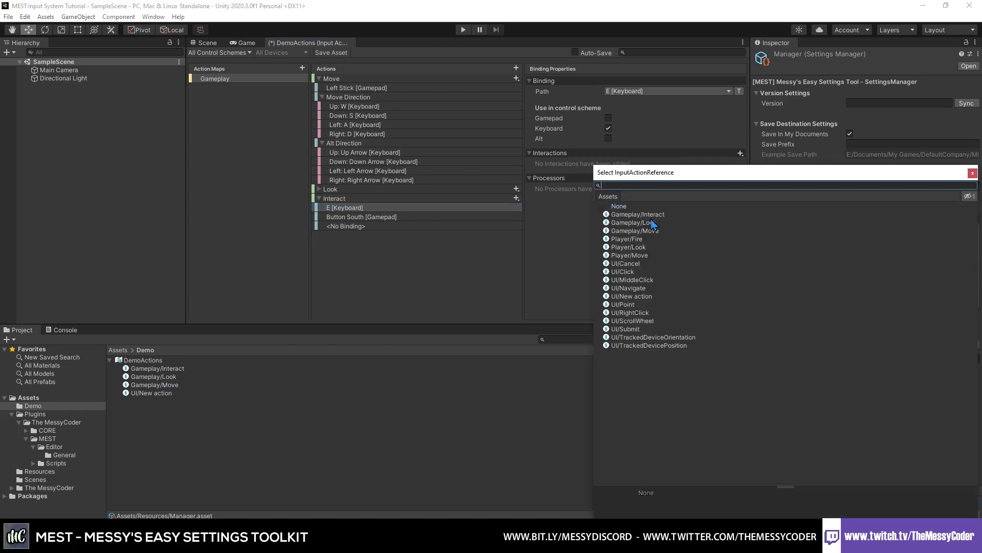
click(651, 233)
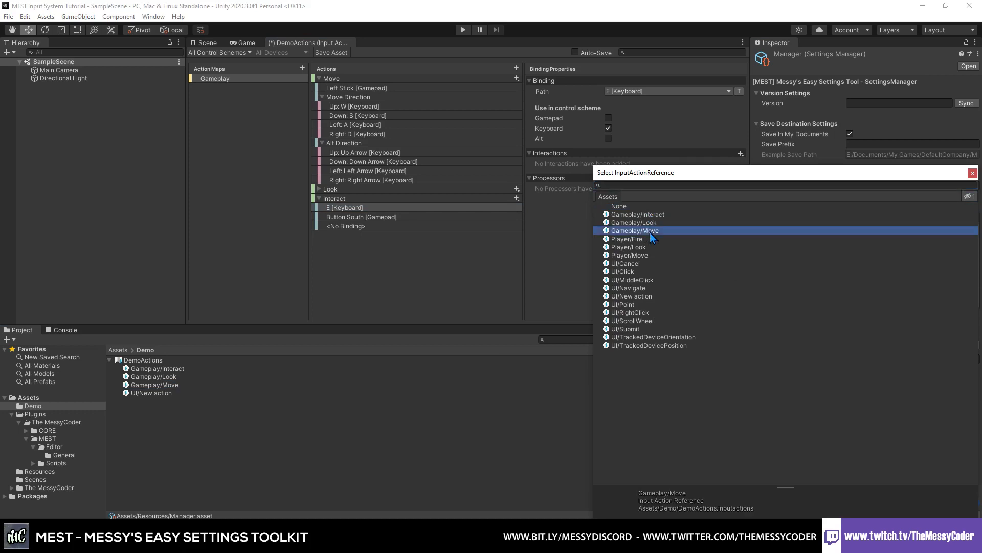
double_click(650, 232)
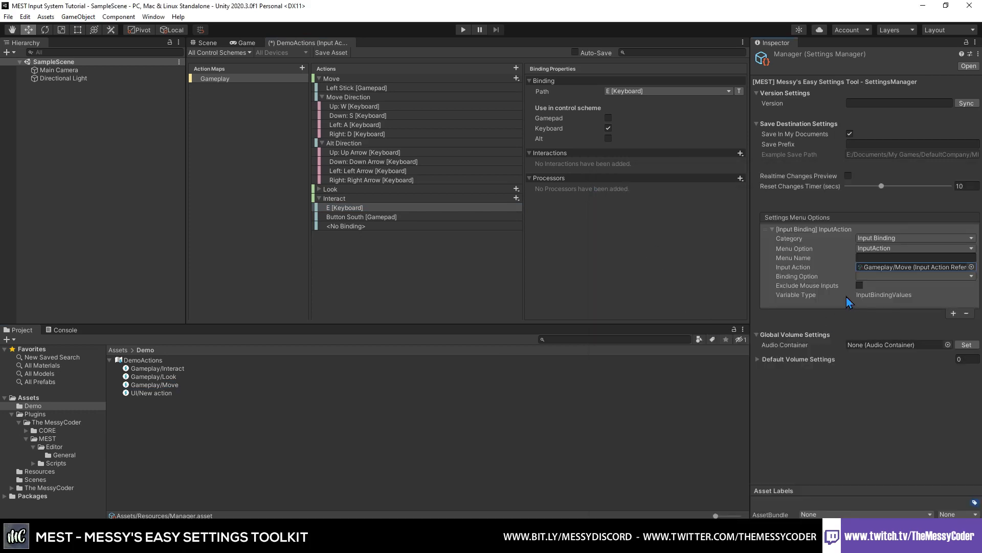
drag(144, 386, 933, 265)
Set the menu option's Binding Option to Down: S (Keyboard).
click(901, 276)
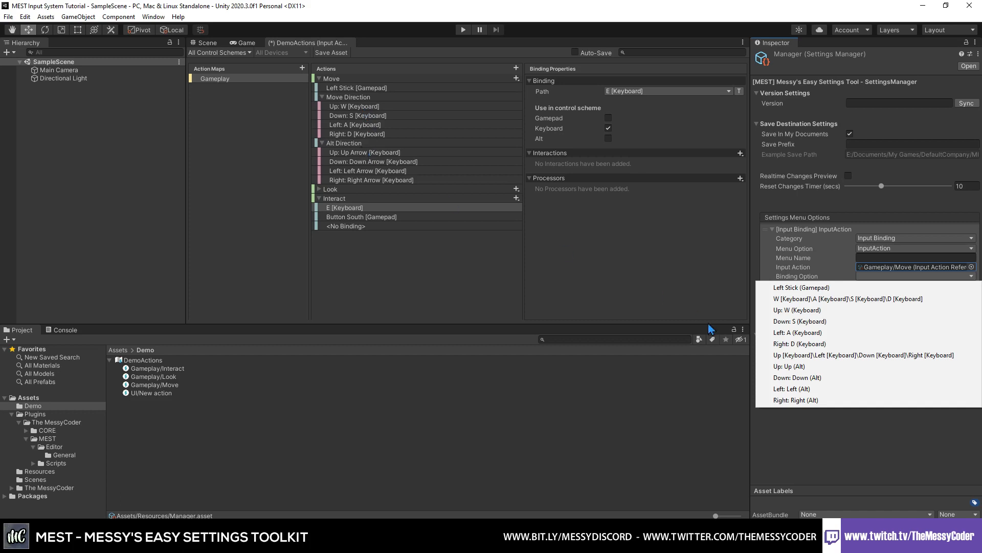
click(814, 311)
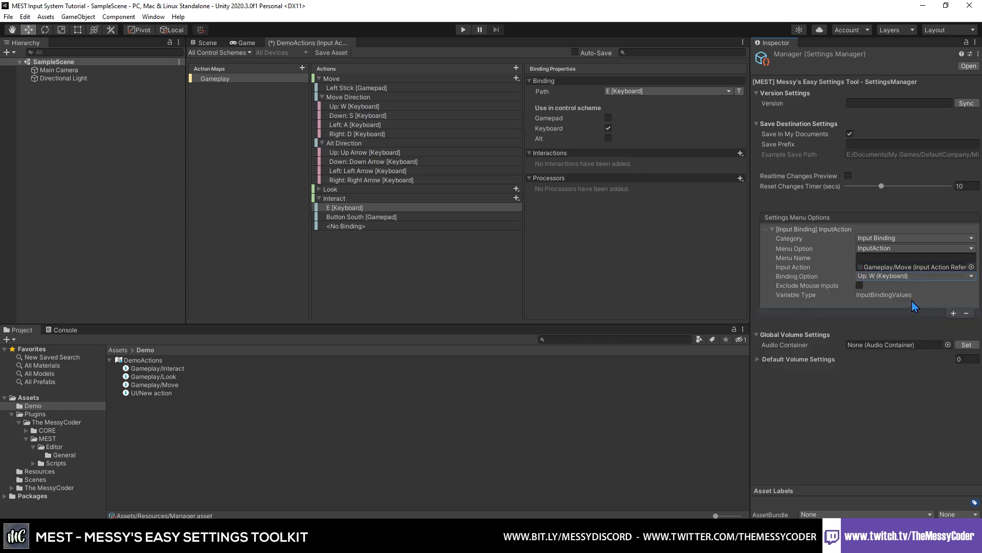
click(881, 277)
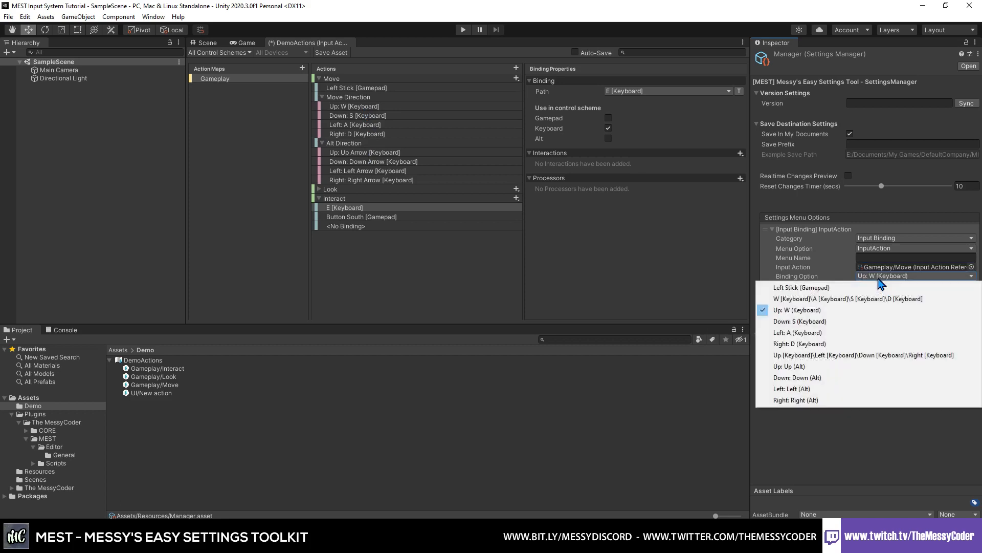
click(850, 323)
Enable Exclude Mouse Inputs for the settings menu option and set its Menu Name to Move.
click(860, 285)
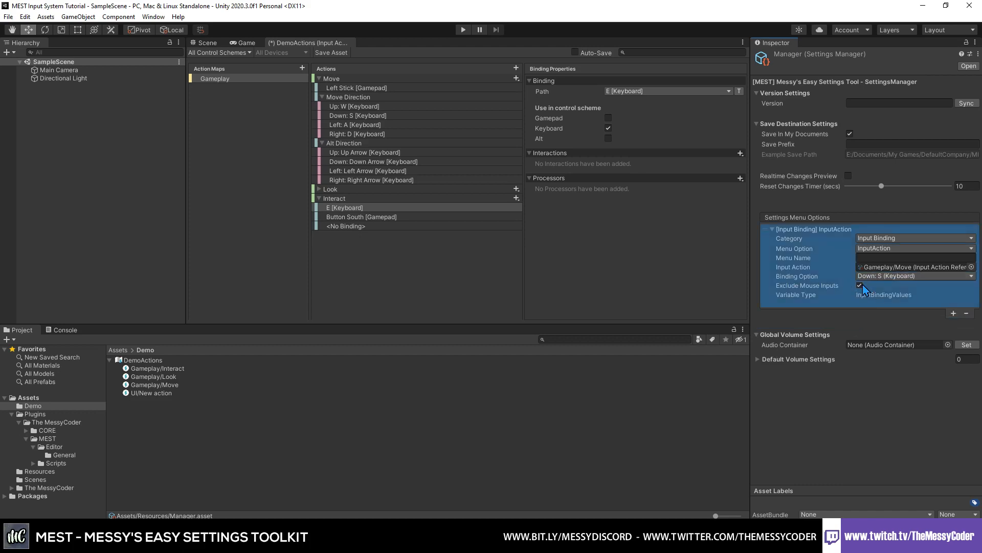
click(858, 285)
click(859, 285)
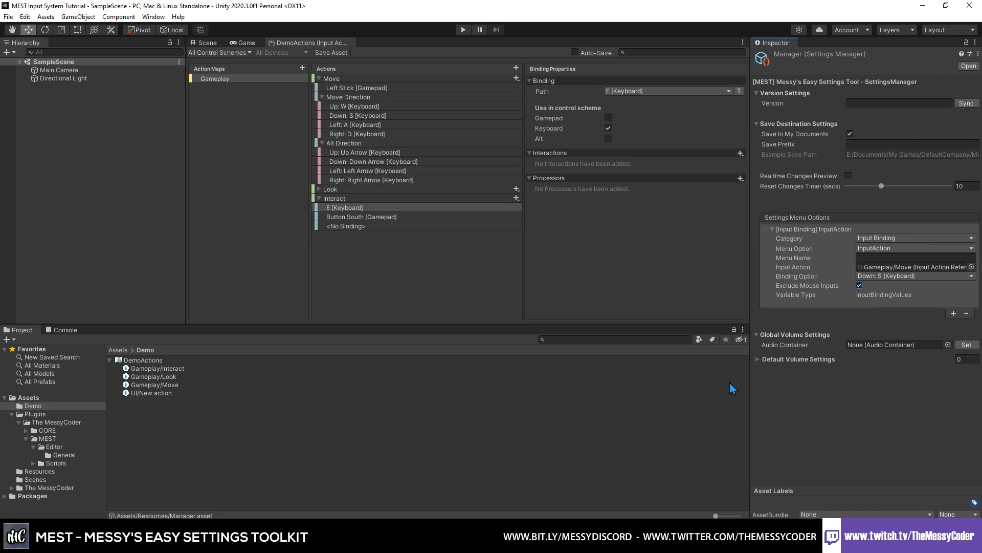
click(873, 257)
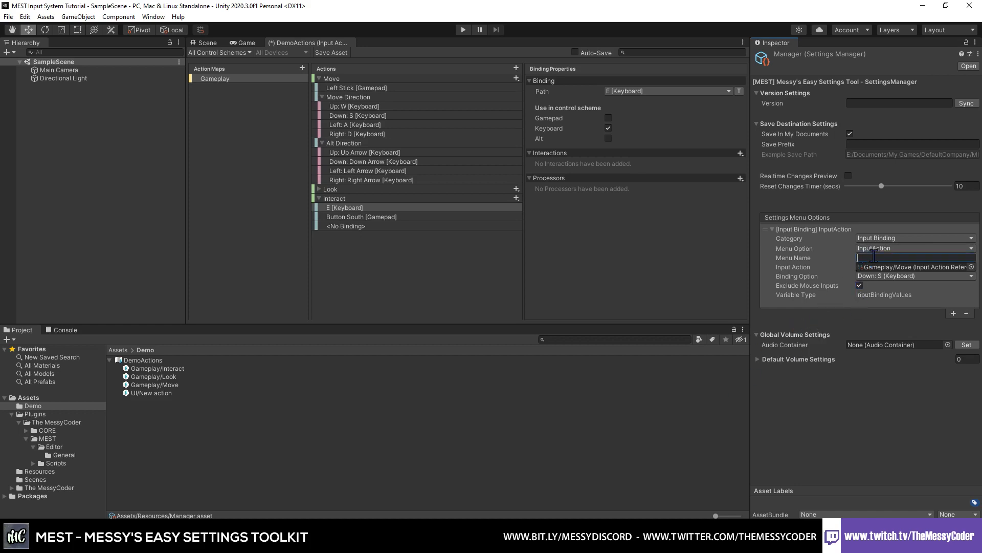
text(Move)
Open the MEST demo scene from The MessyCoder/MEST/Demos/BIRP/Scenes and import the TMP Essentials.
click(41, 488)
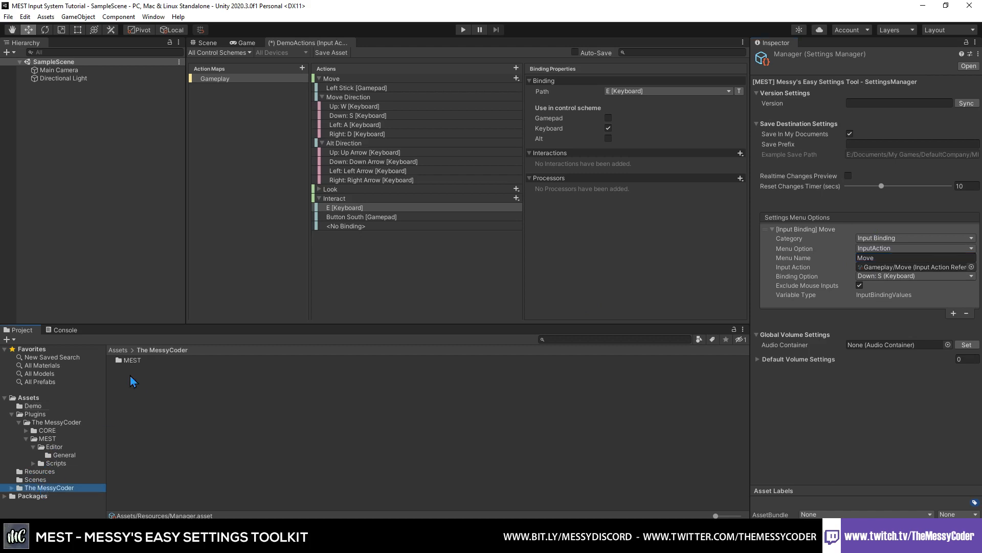
double_click(130, 361)
double_click(131, 360)
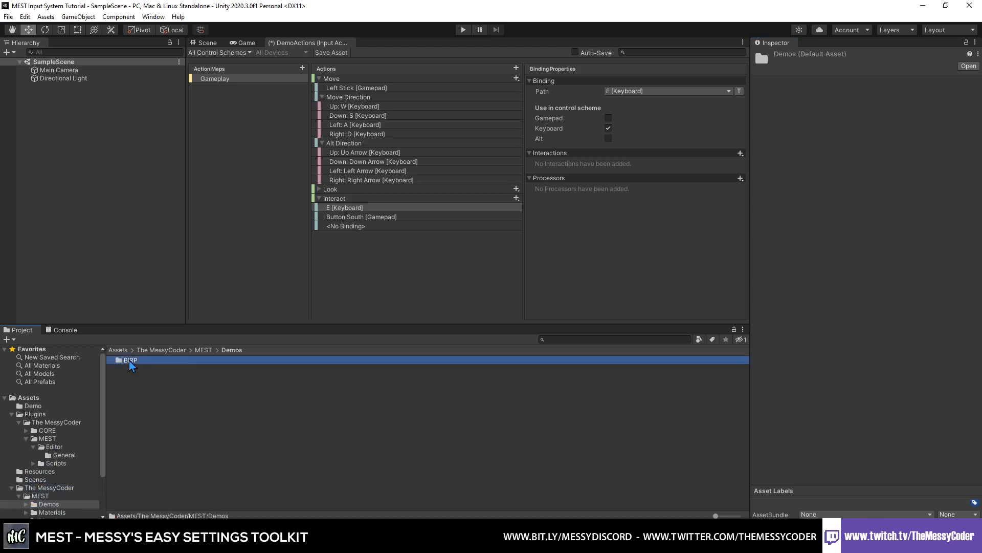
double_click(131, 360)
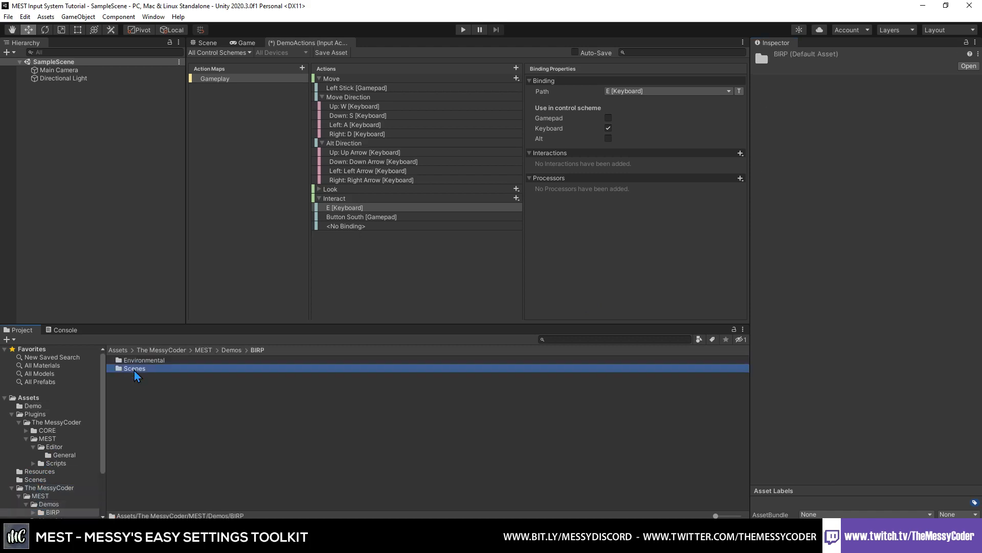
double_click(134, 368)
double_click(132, 361)
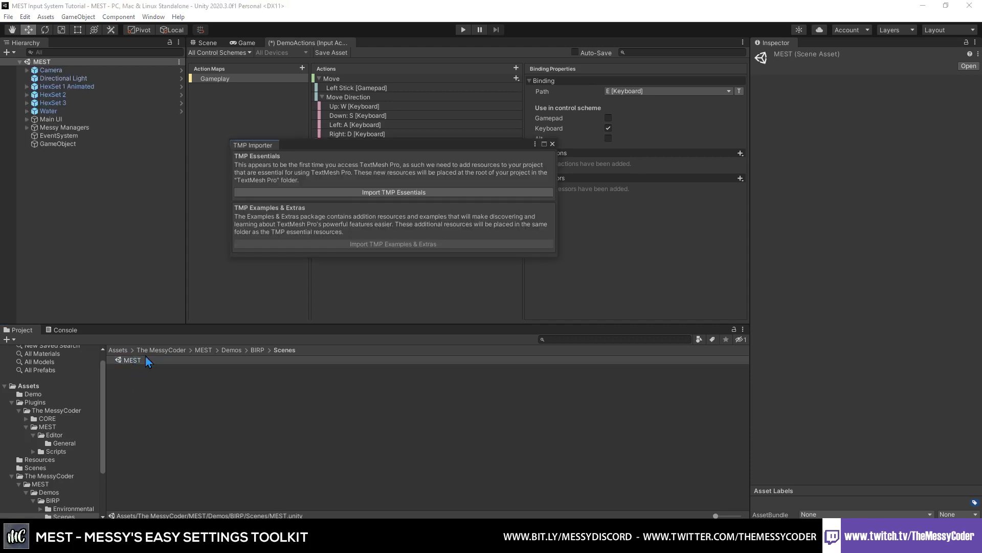
click(374, 192)
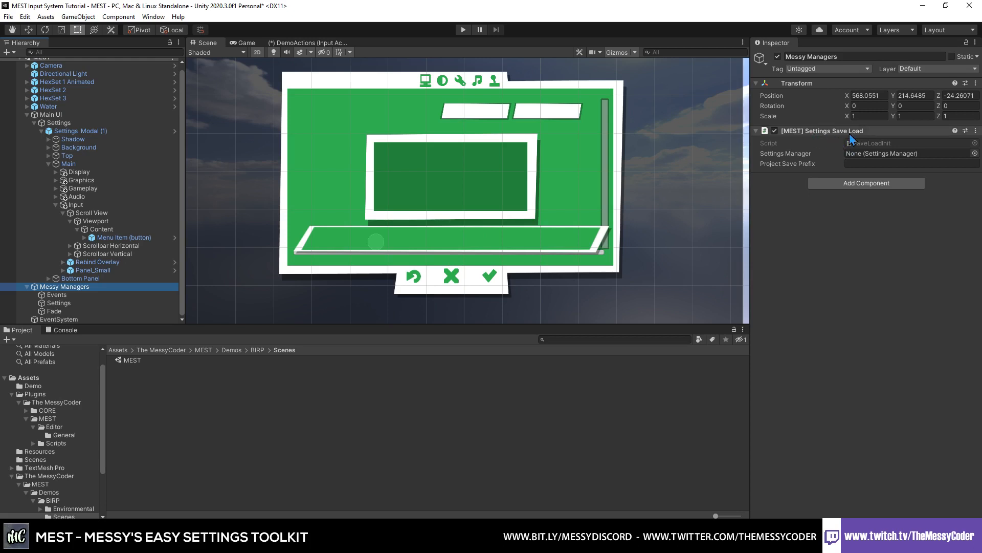
Assign the Manager asset as the Settings Manager in the Settings Save Load component of Messy Managers.
click(974, 153)
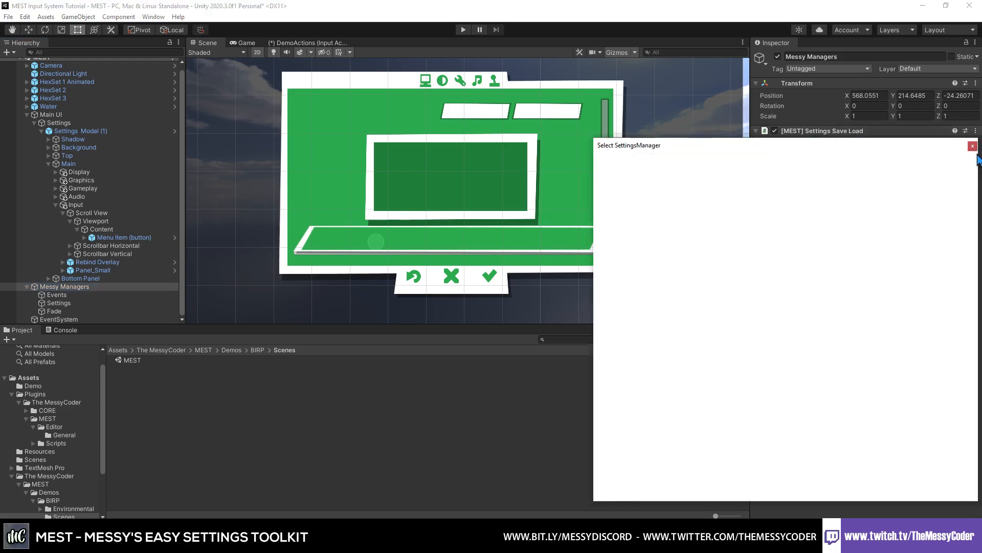
click(646, 188)
click(647, 188)
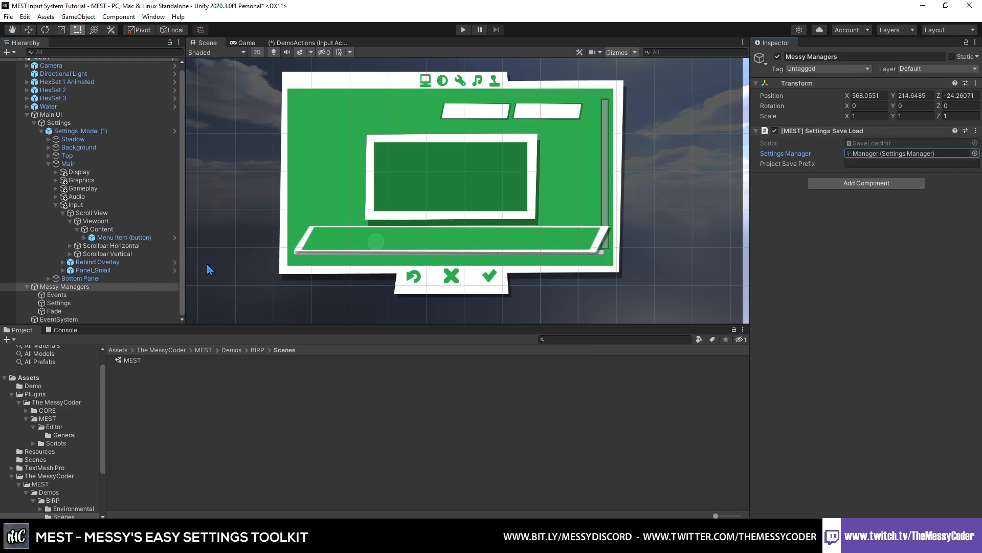
Examine the Events object and locate the Main Camera, Rebind Overlay and Rebind Text objects referenced by the Settings Controller.
click(75, 296)
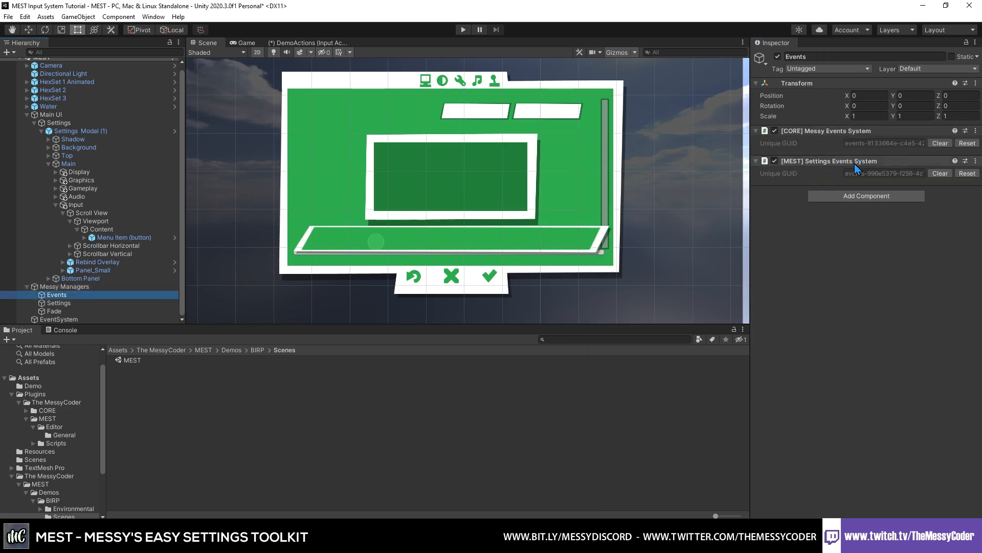
click(106, 304)
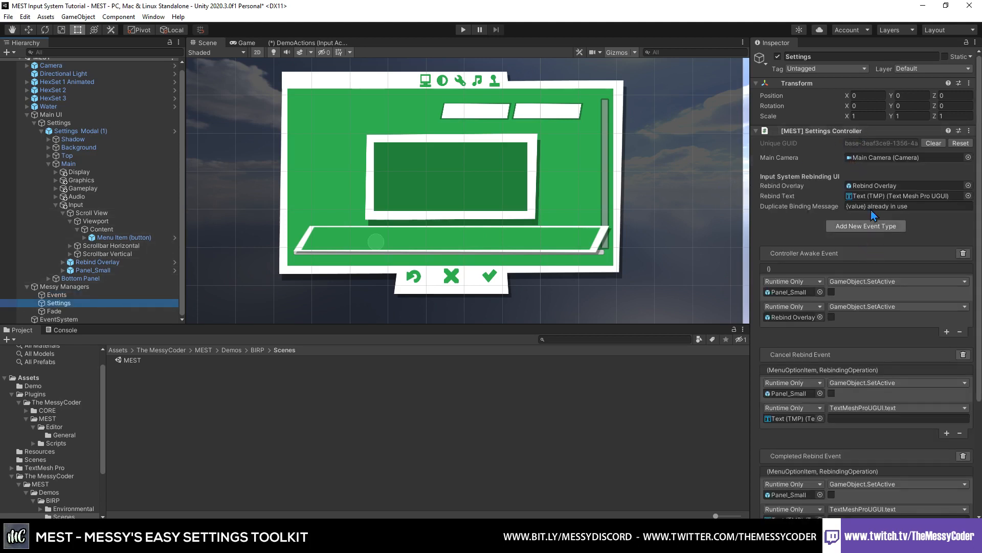
click(888, 159)
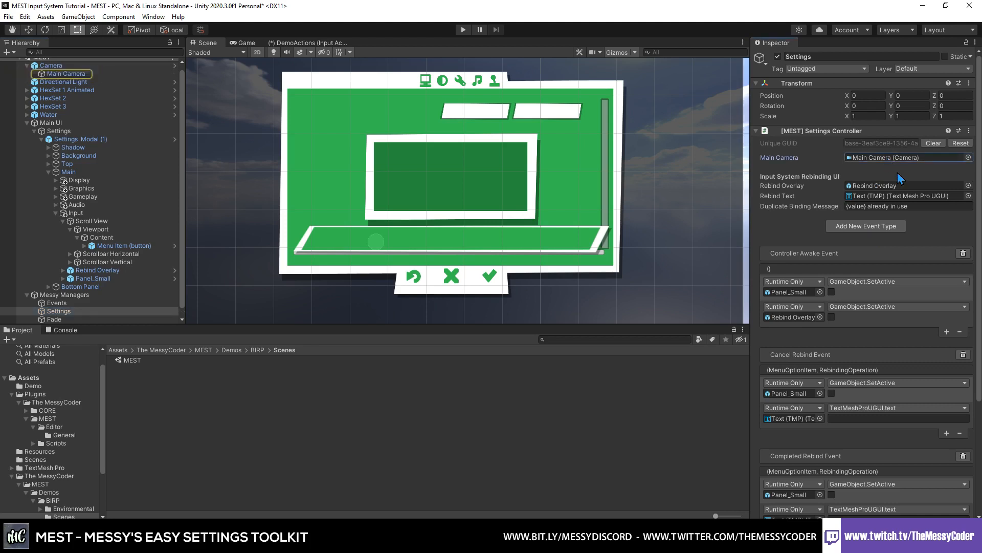
click(889, 190)
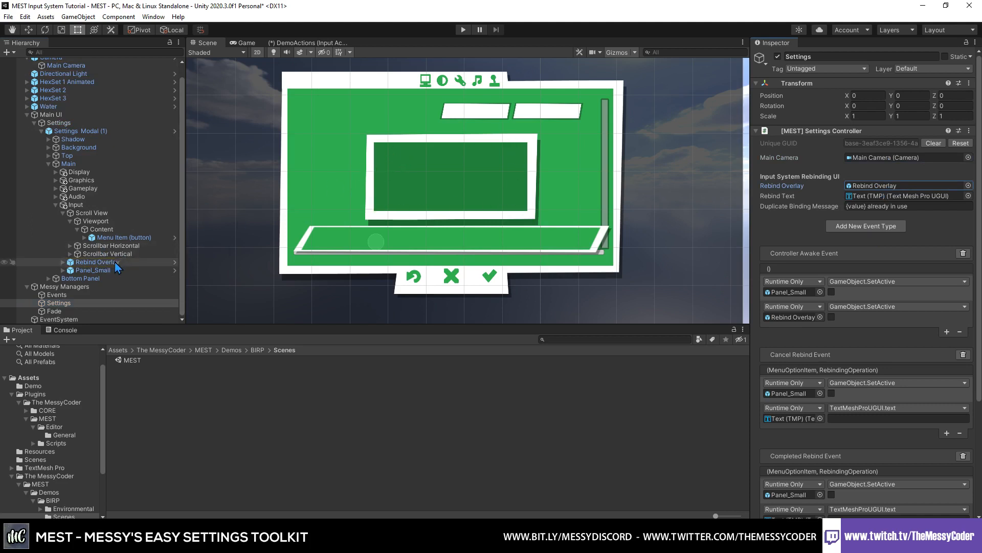
click(870, 196)
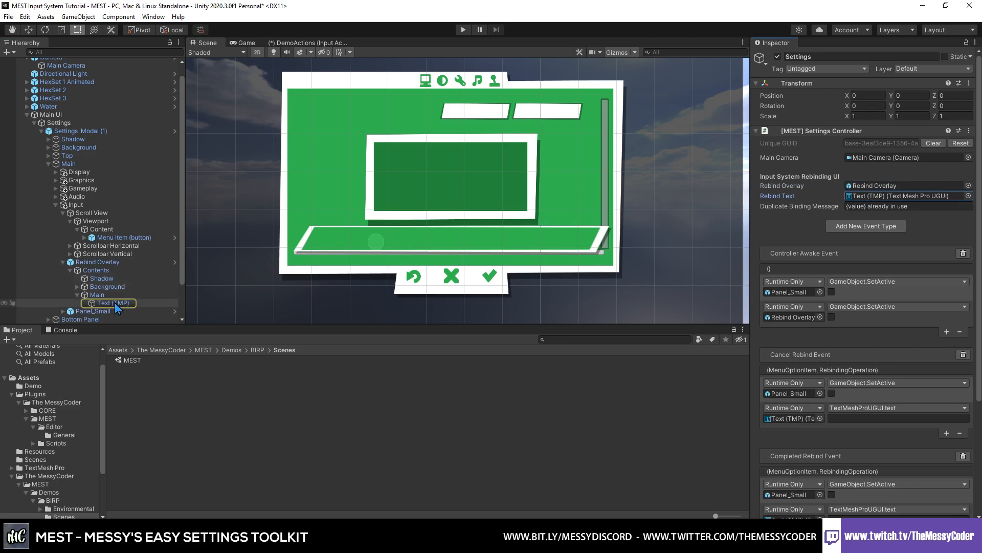
drag(117, 307, 872, 201)
Examine the Settings Controller's Duplicate Binding Message and its {value} placeholder.
click(848, 205)
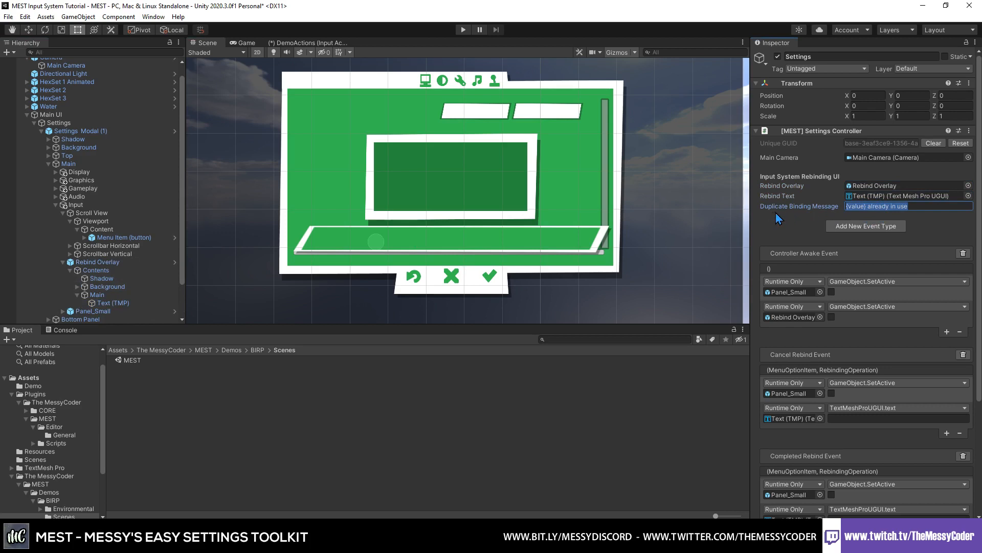
click(866, 206)
drag(867, 208, 838, 210)
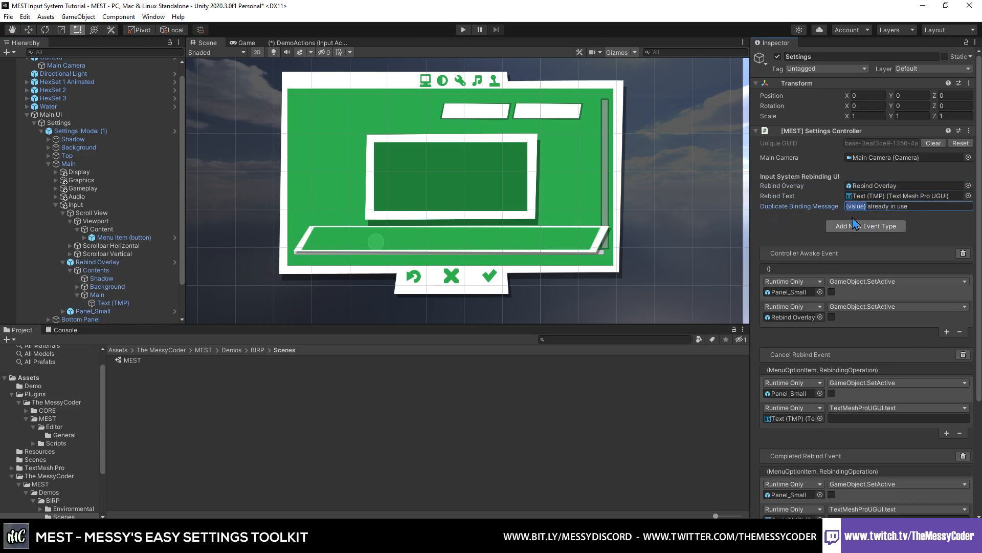
double_click(856, 207)
double_click(883, 207)
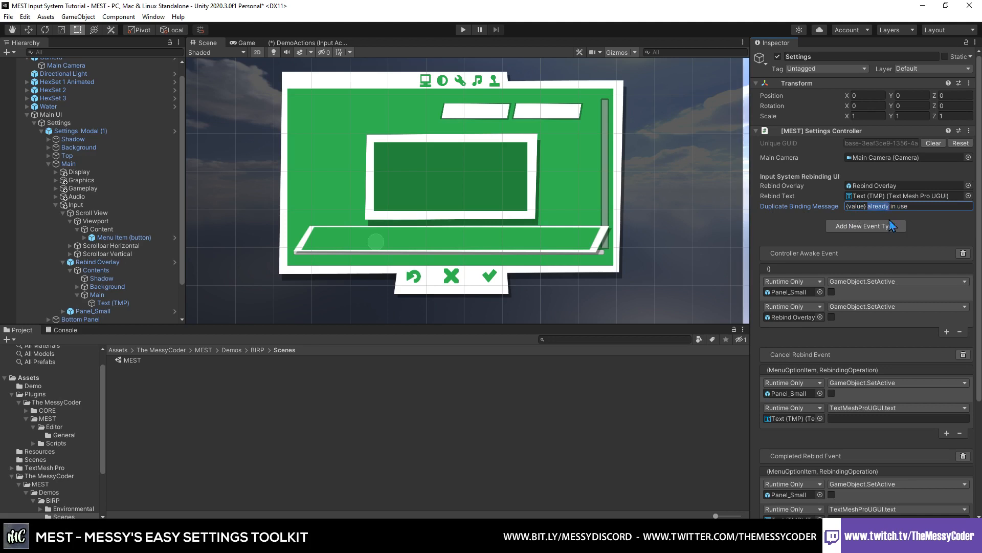
click(911, 207)
Review the Settings Controller's awake, cancel, completed and duplicate binding events and the event types available to add.
scroll(797, 238, down, 3)
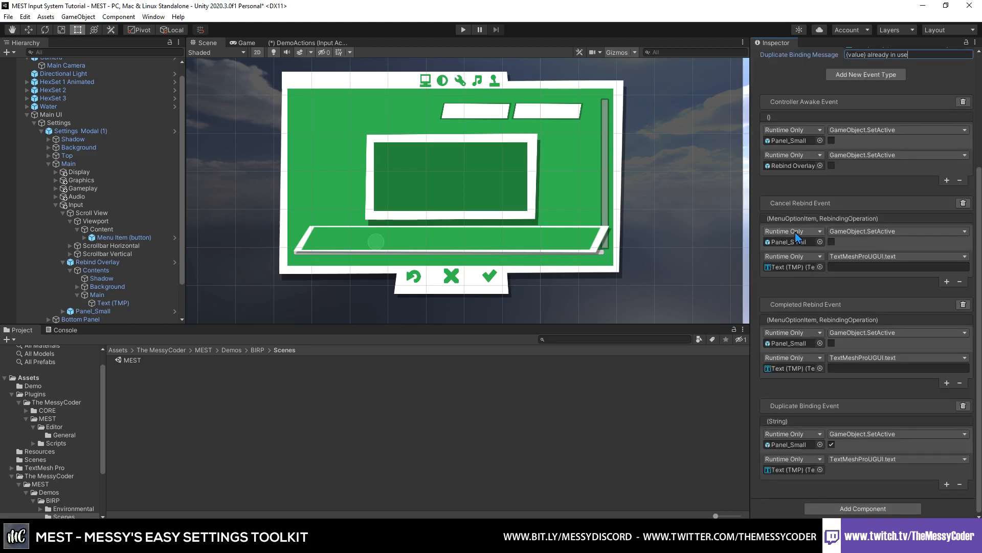
scroll(796, 236, up, 2)
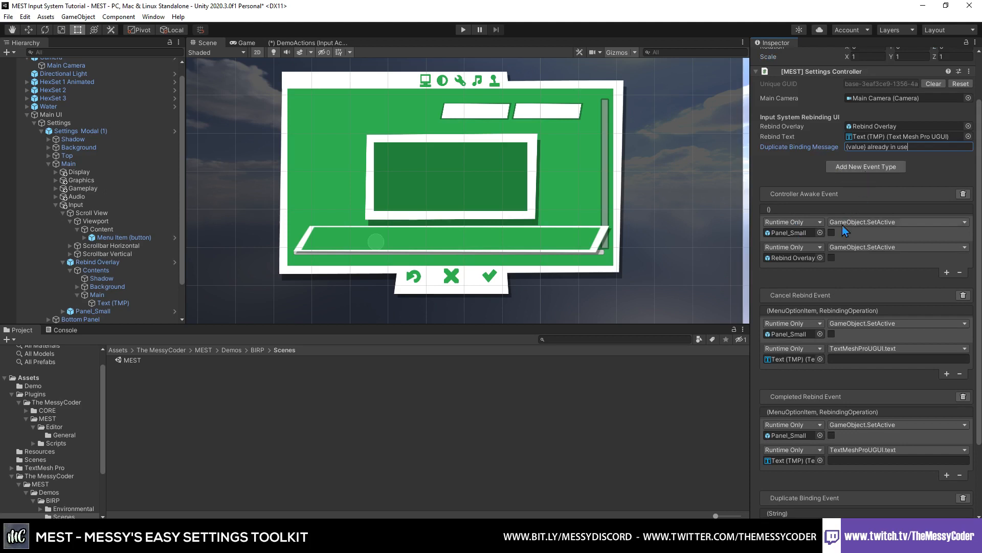
click(866, 169)
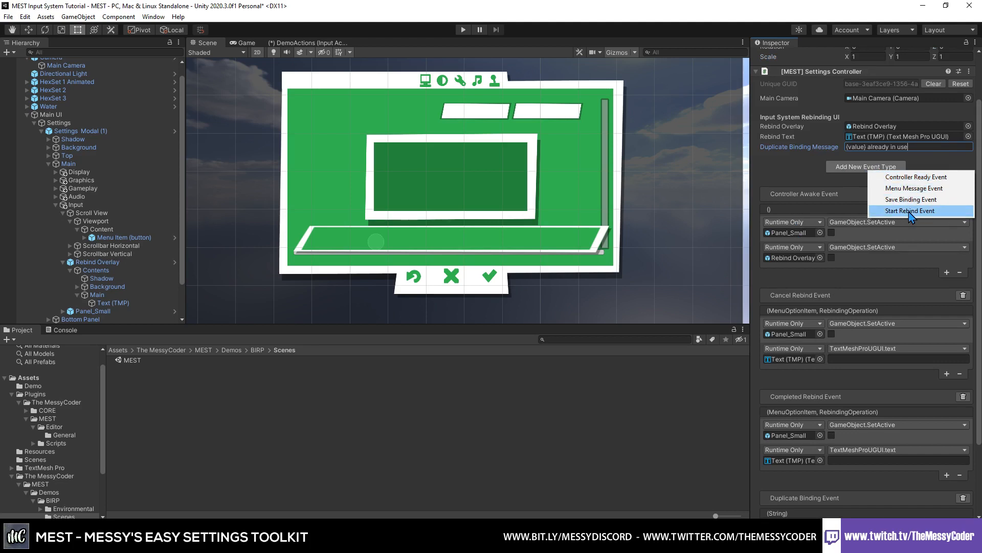
click(802, 169)
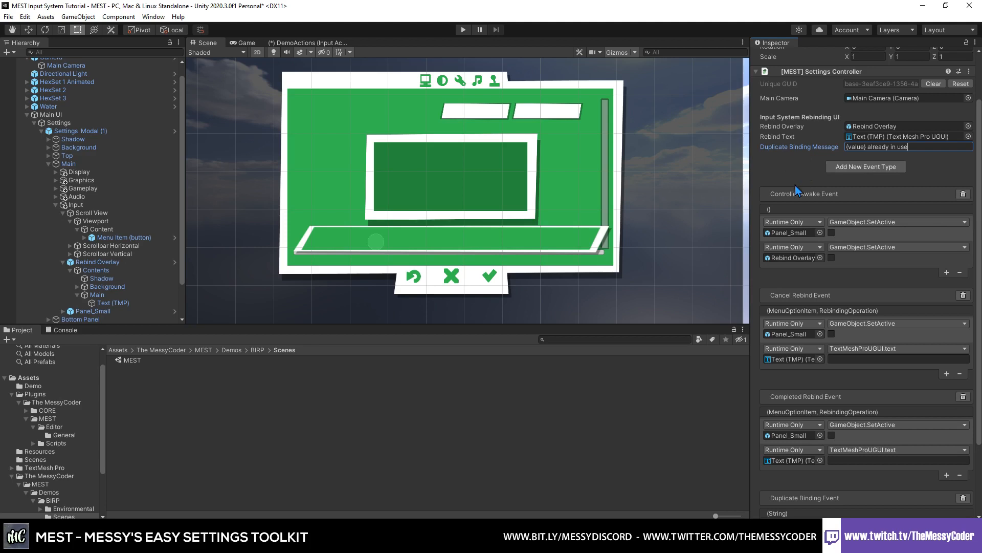
scroll(797, 190, down, 4)
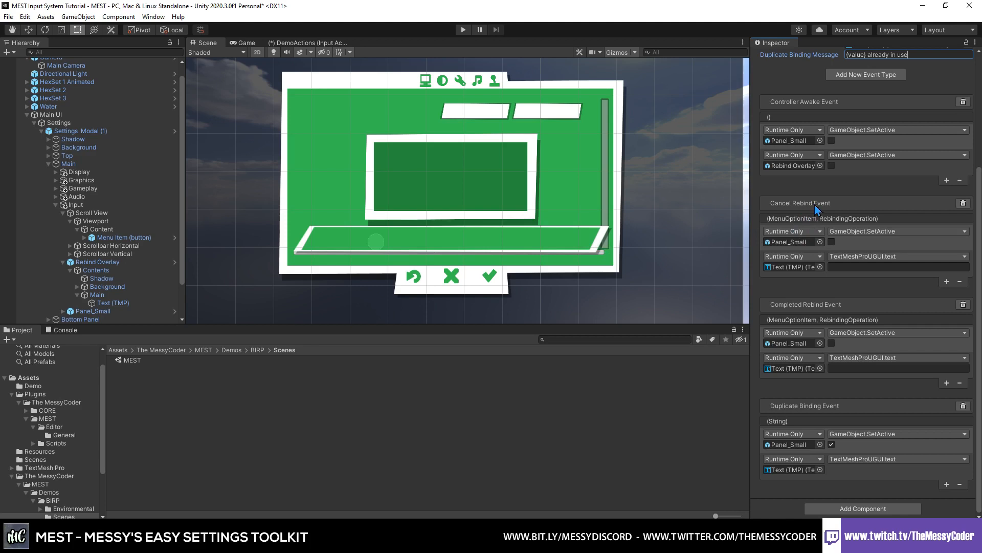
click(854, 75)
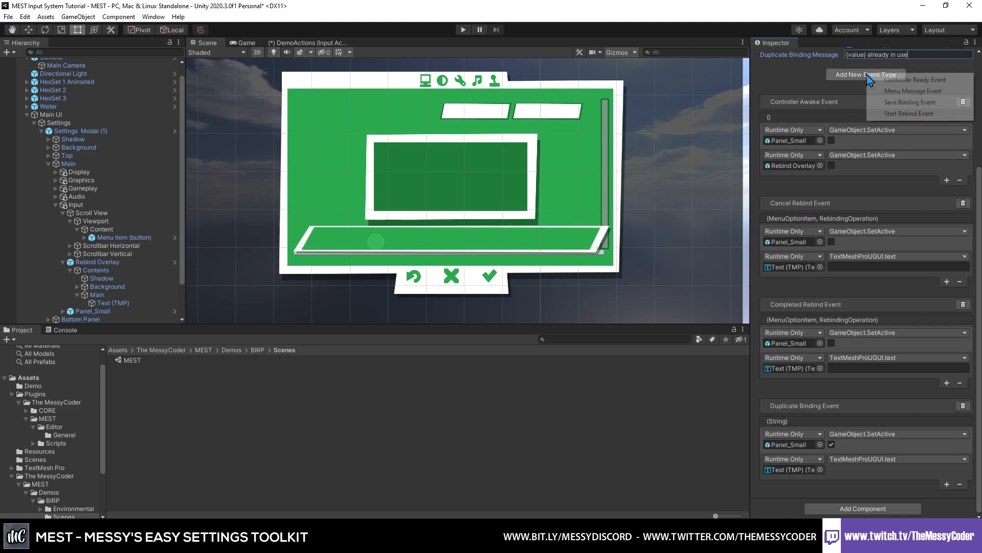
click(802, 94)
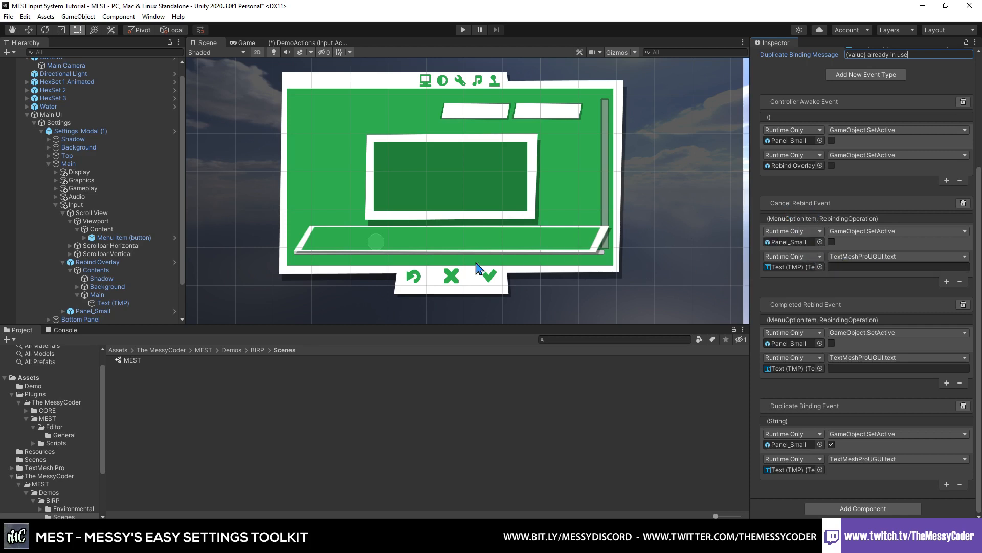
Select the Panel_Small object under Input and expand it to inspect its child objects.
click(68, 311)
click(64, 312)
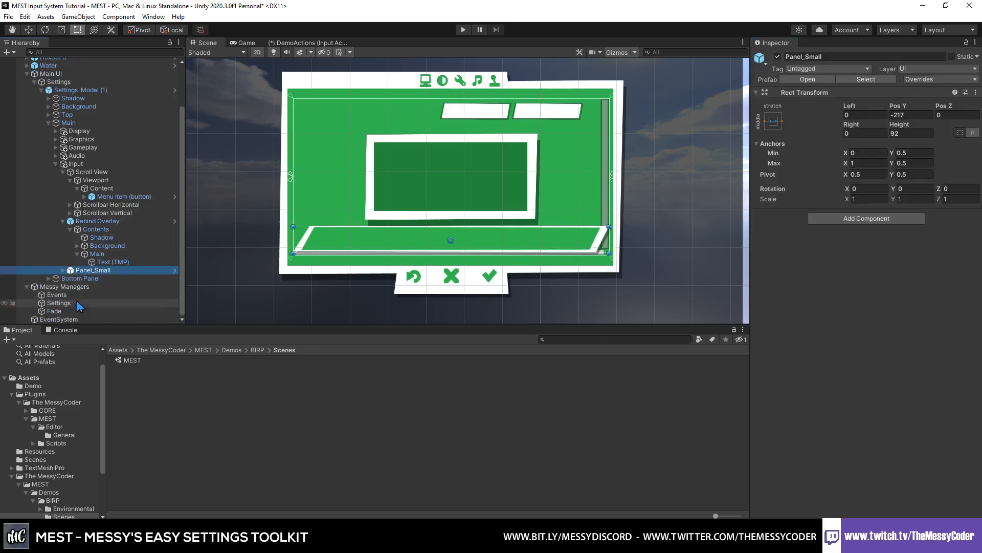
scroll(90, 311, down, 3)
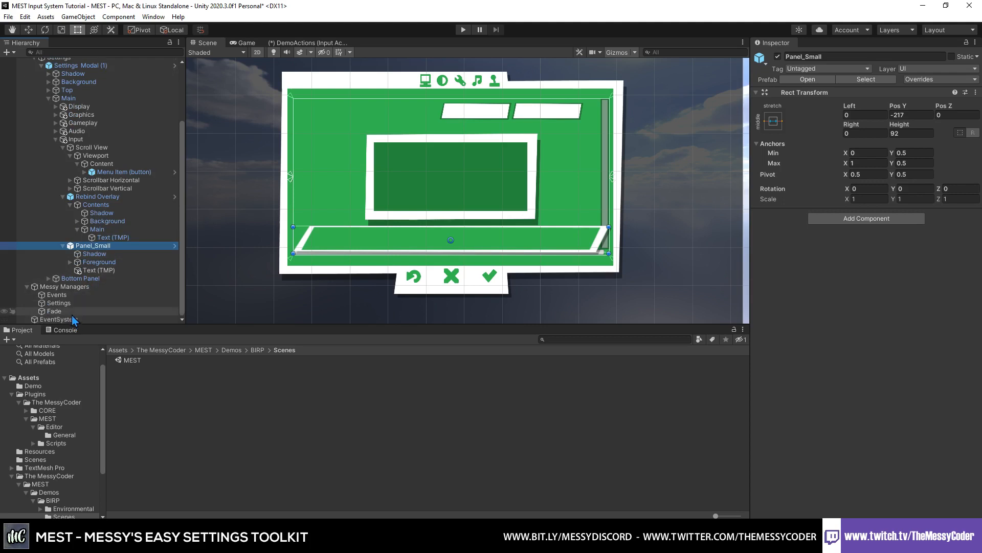
Delete the Duplicate Binding Event from the Settings object's Settings Controller and add a fresh Duplicate Binding Event.
click(59, 302)
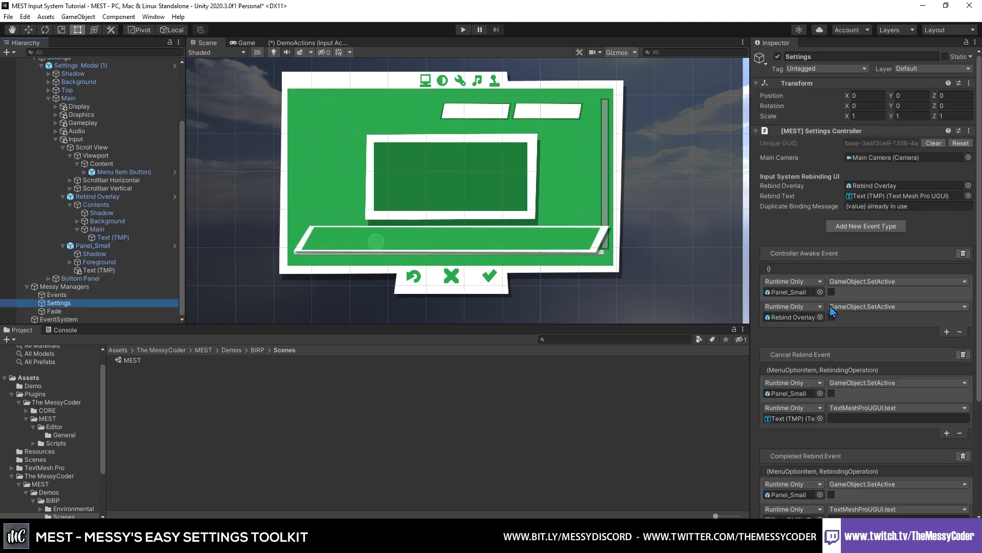
scroll(832, 318, down, 5)
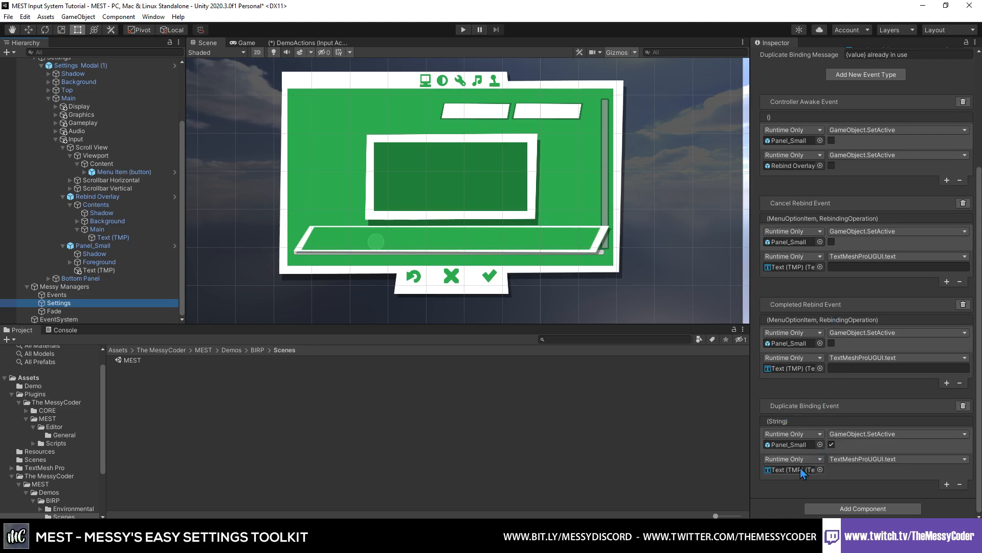
click(963, 405)
click(868, 176)
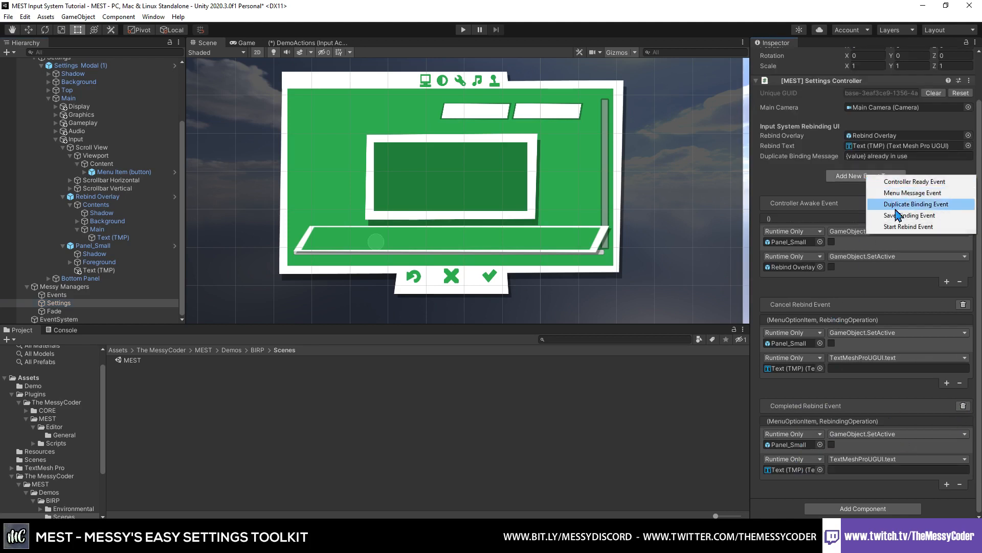
click(909, 206)
Add a Duplicate Binding Event response that calls GameObject.SetActive on Panel_Small with its value enabled.
scroll(890, 246, down, 3)
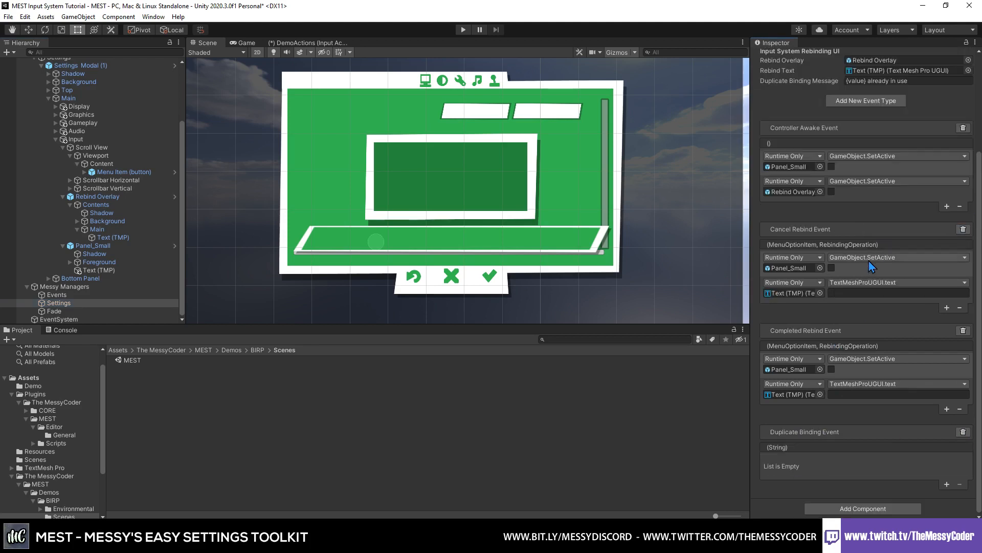
click(947, 484)
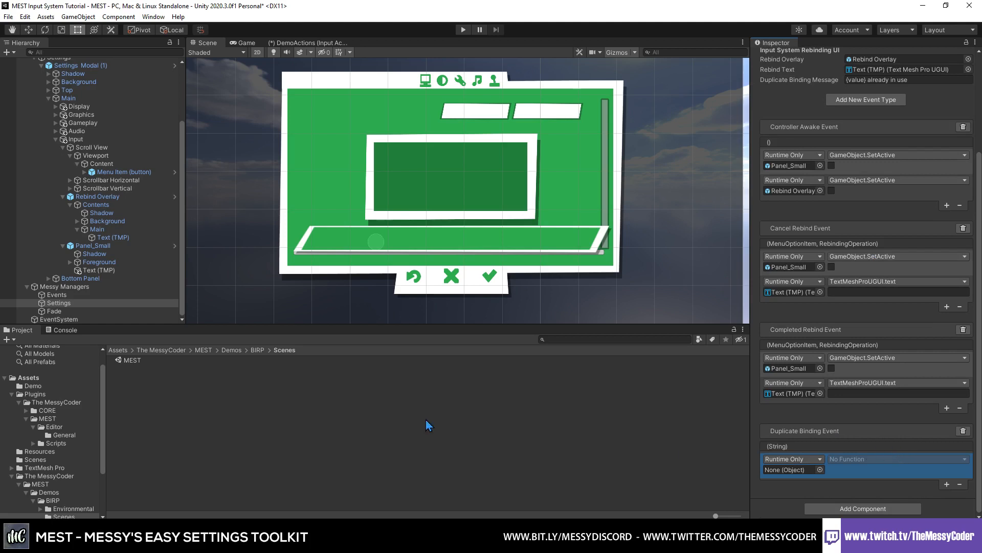
click(88, 248)
drag(88, 251, 792, 469)
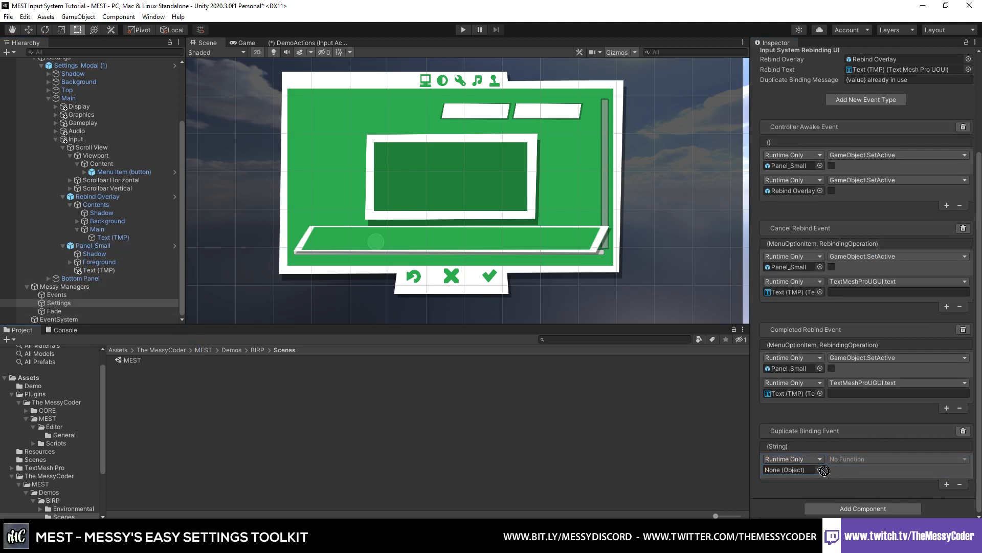
click(898, 459)
mouse_move(863, 485)
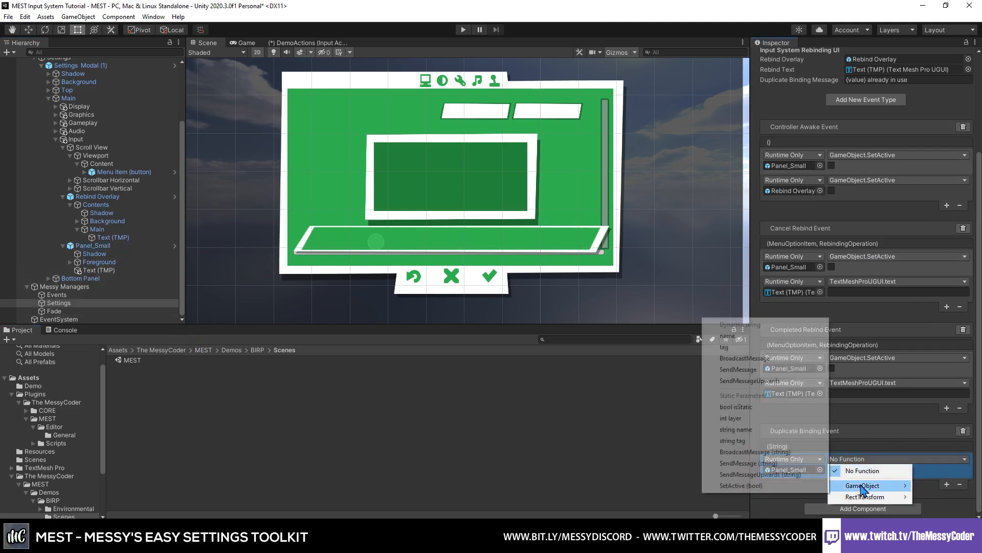
click(748, 485)
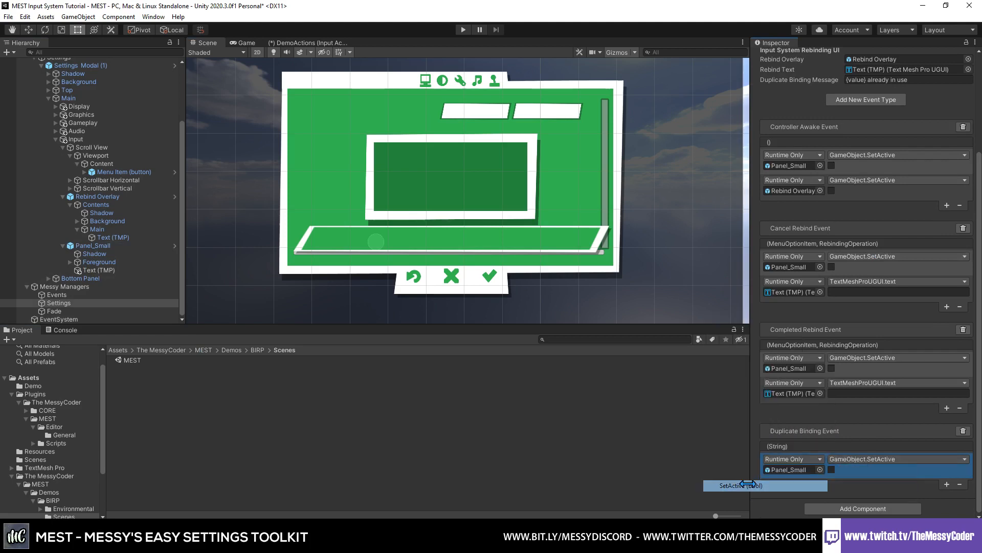
click(831, 469)
Add a second Duplicate Binding Event response that passes the dynamic string to the text property of Panel_Small's Text (TMP).
click(947, 485)
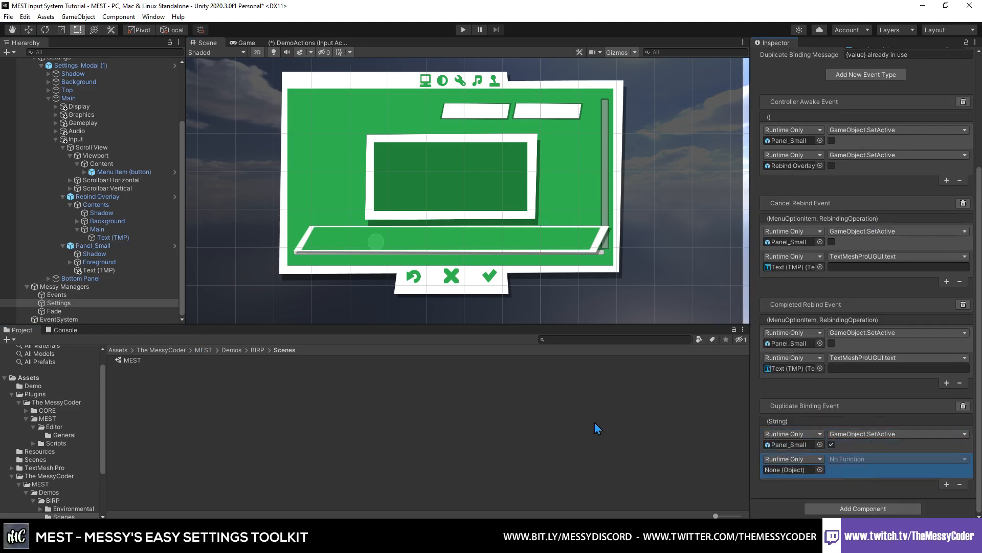
drag(100, 272, 788, 477)
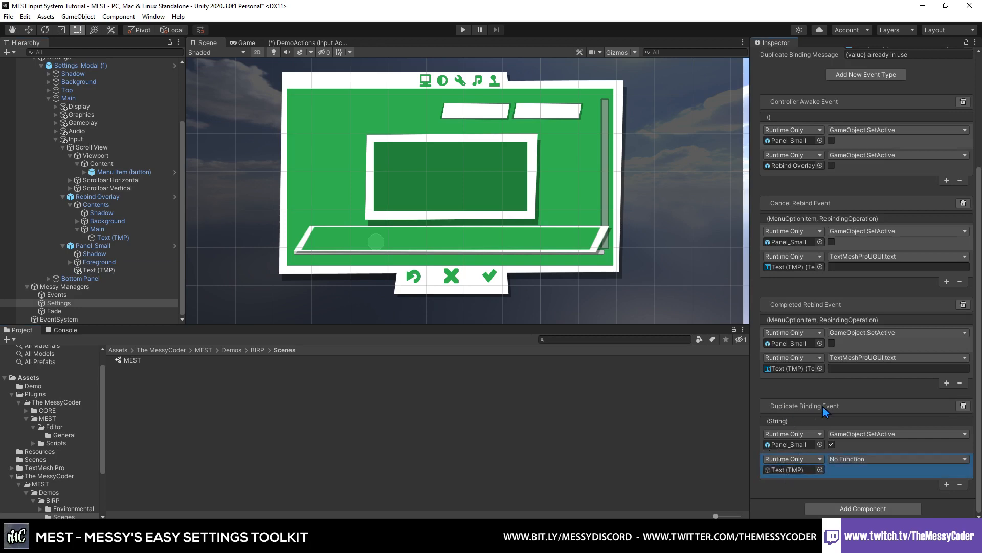
click(848, 461)
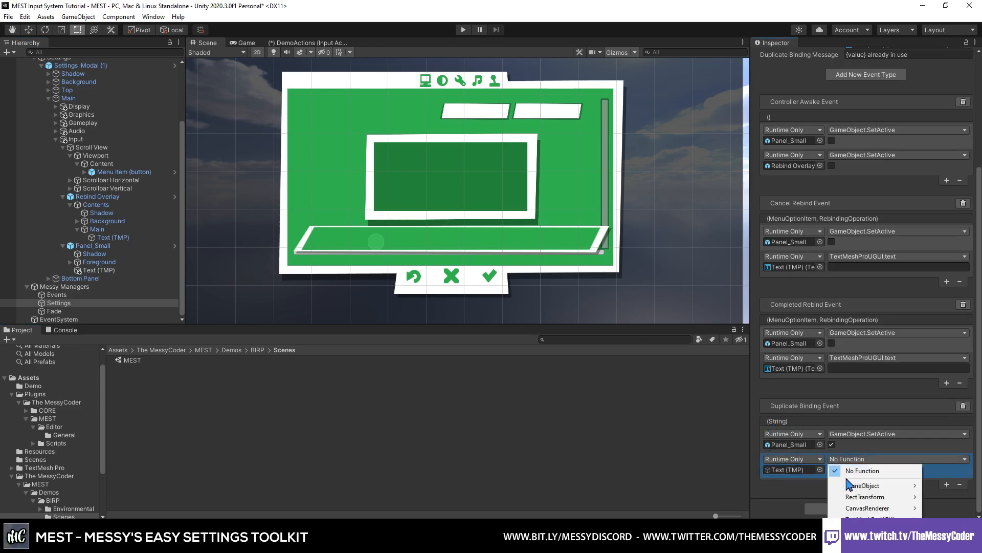
mouse_move(870, 517)
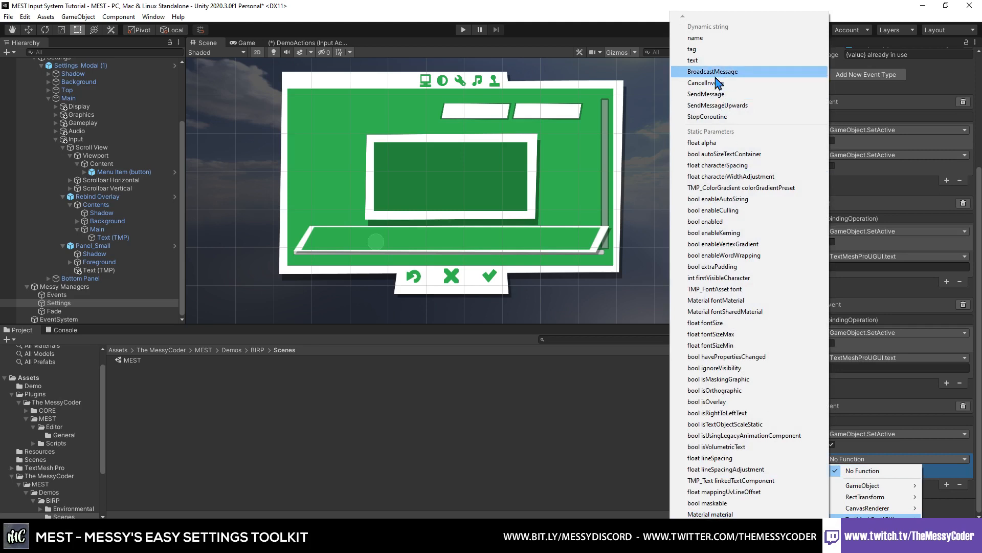
click(704, 61)
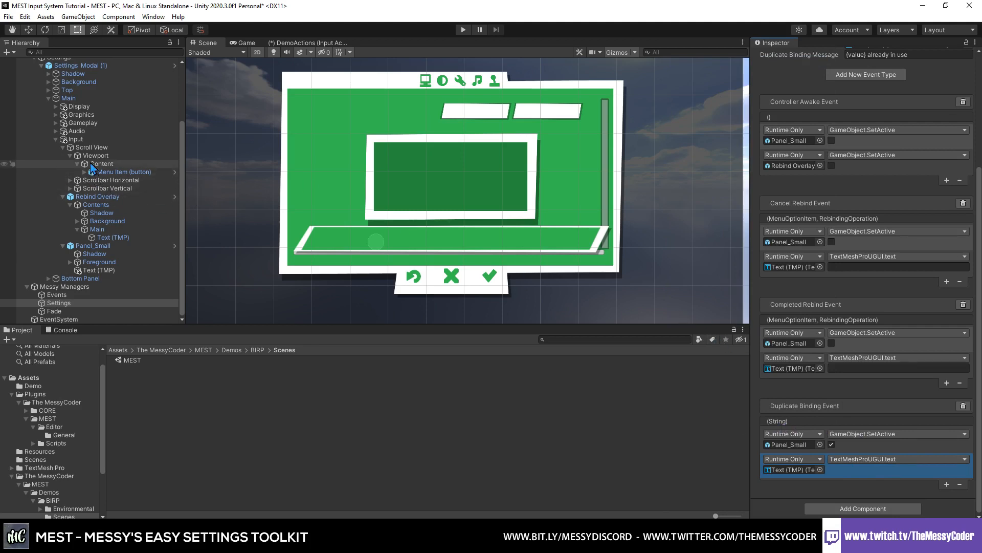
Add a [MEST] Settings Menu Item component to Menu Item (button) and set its Menu Option to [Input Binding] Move.
click(106, 173)
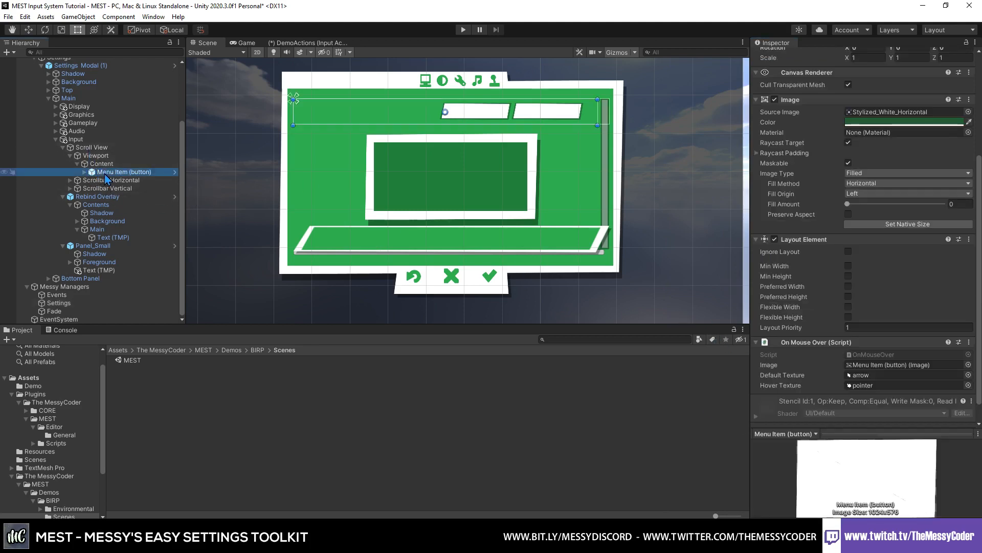
scroll(469, 110, up, 2)
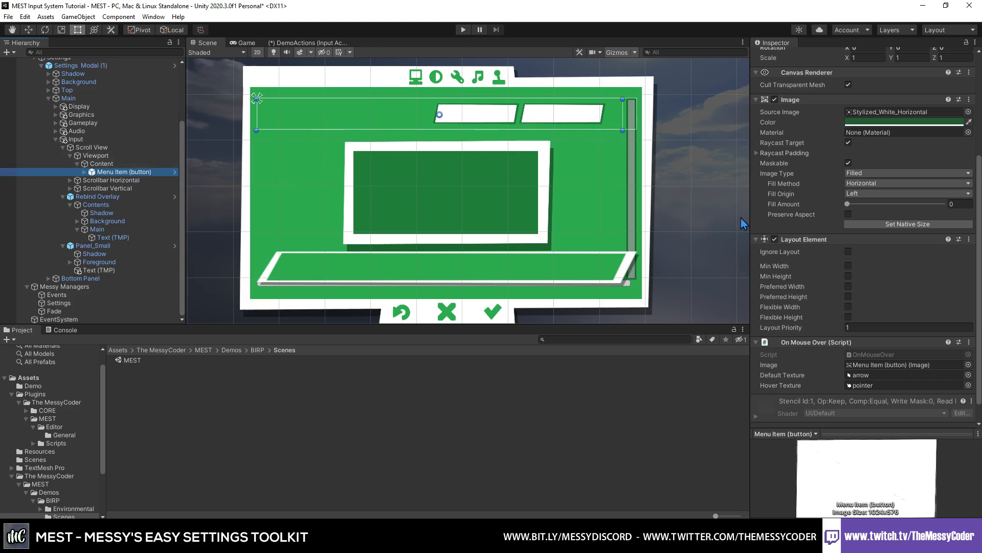
scroll(821, 267, down, 1)
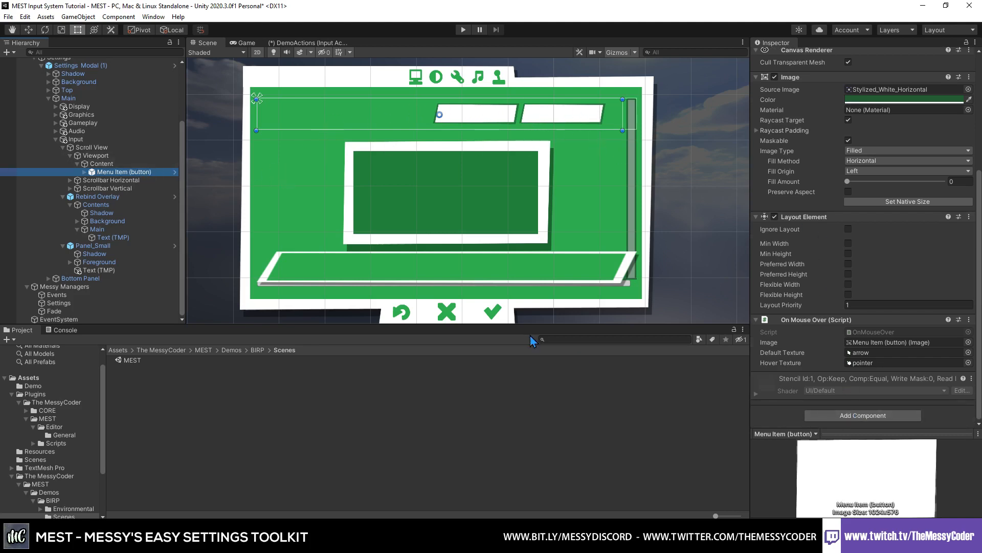
click(842, 415)
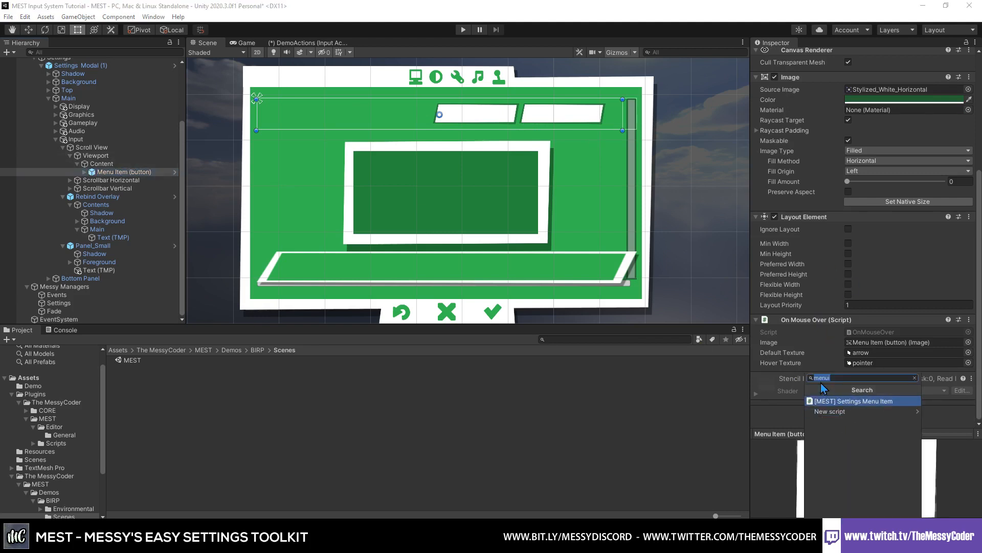
click(876, 401)
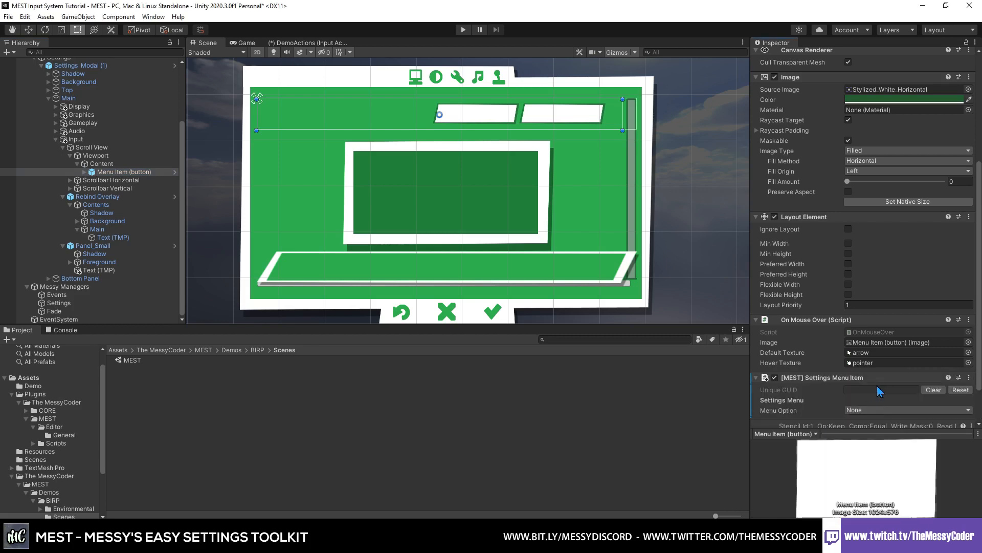
click(873, 364)
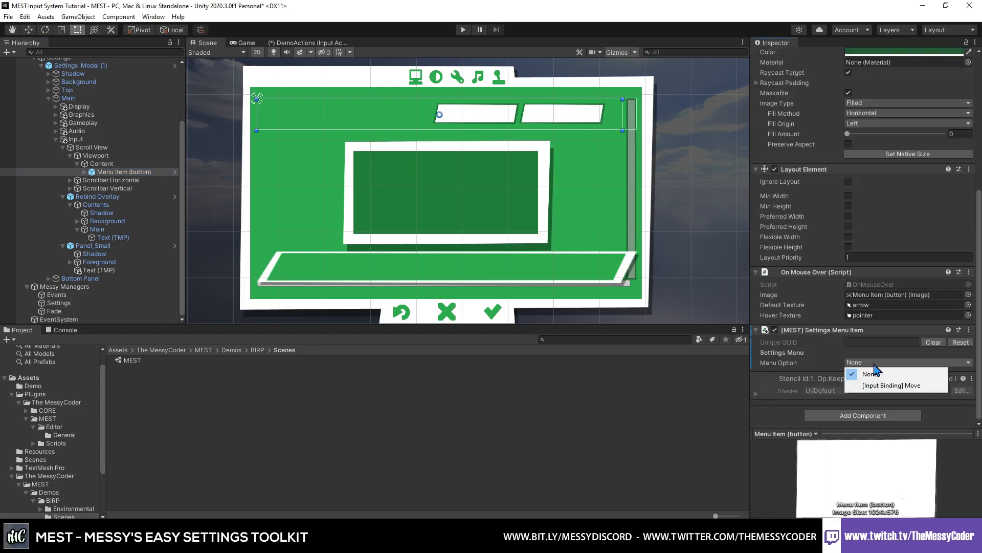
click(889, 386)
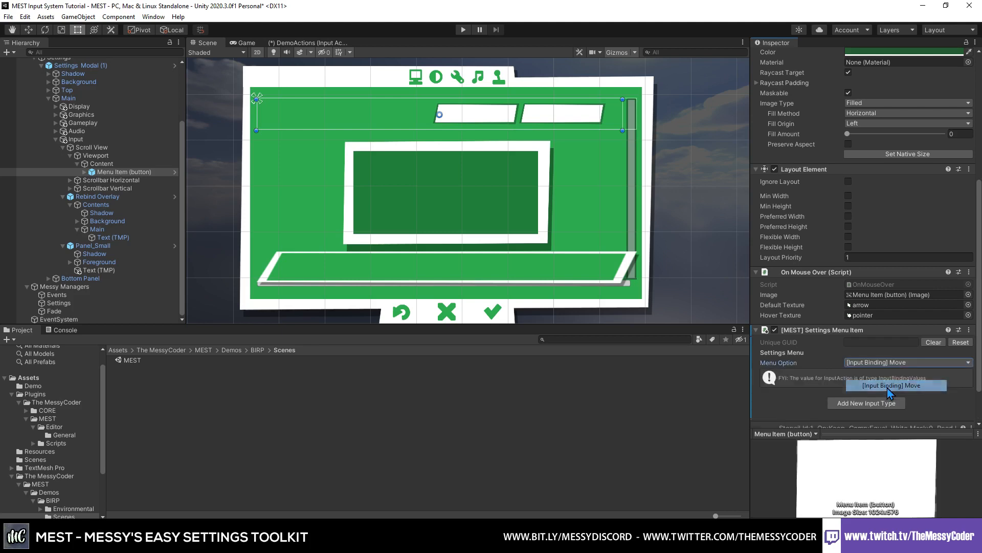
Add a Button input type to the Settings Menu Item and assign the first Button under Padding > Menu to it.
click(868, 354)
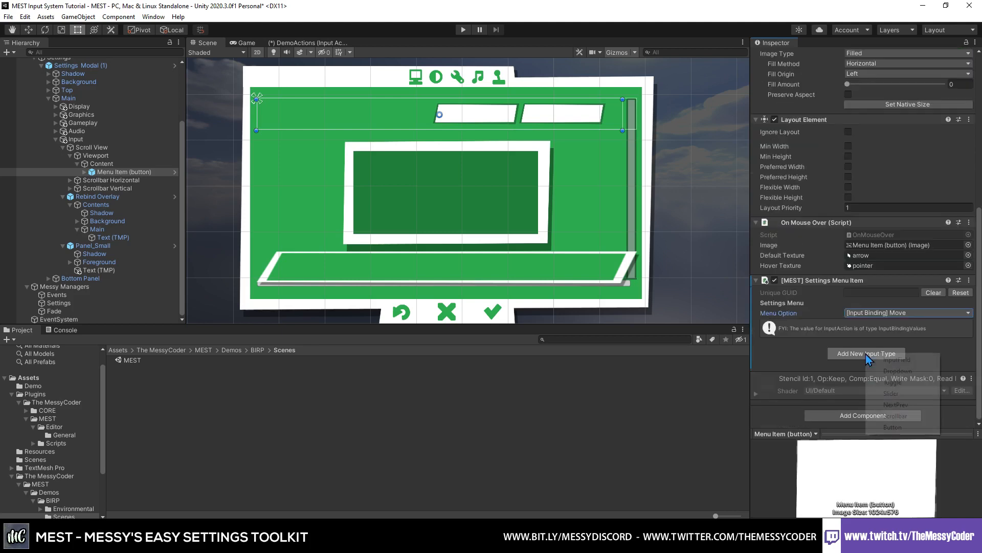
click(905, 427)
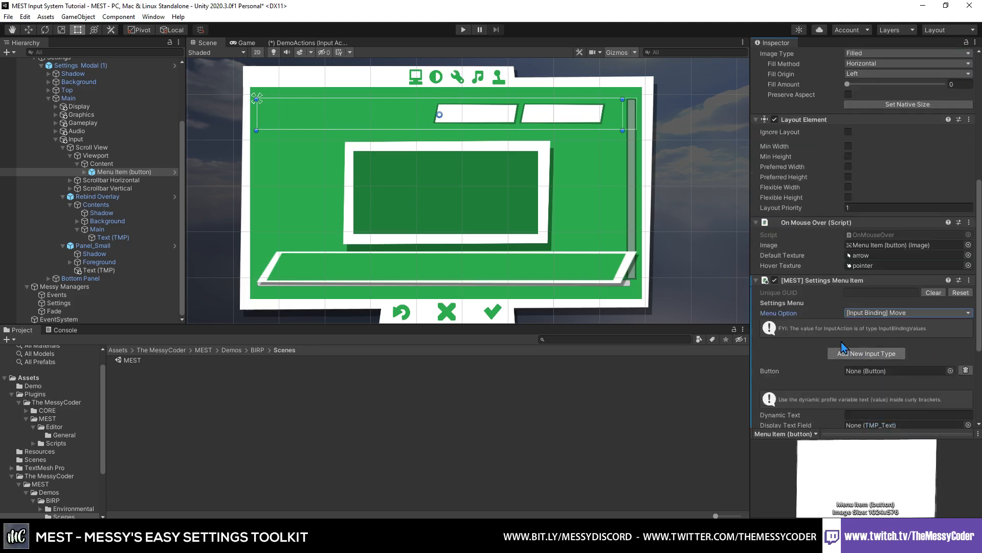
scroll(862, 281, down, 3)
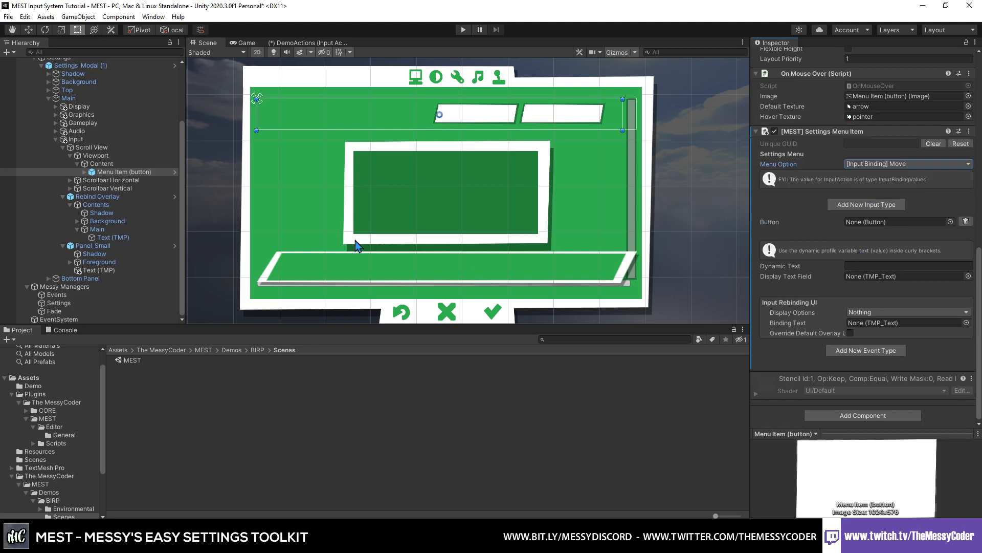
click(85, 172)
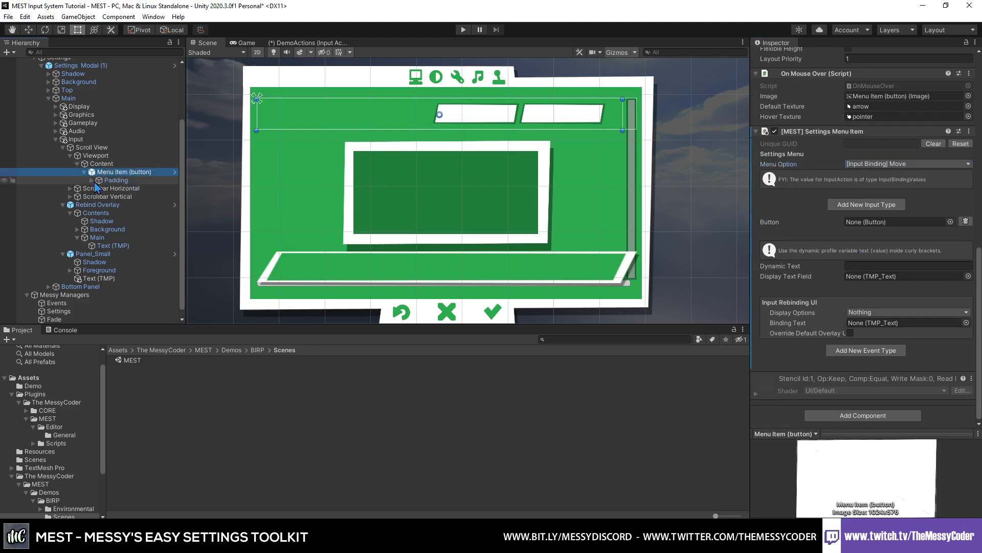
click(92, 180)
click(102, 197)
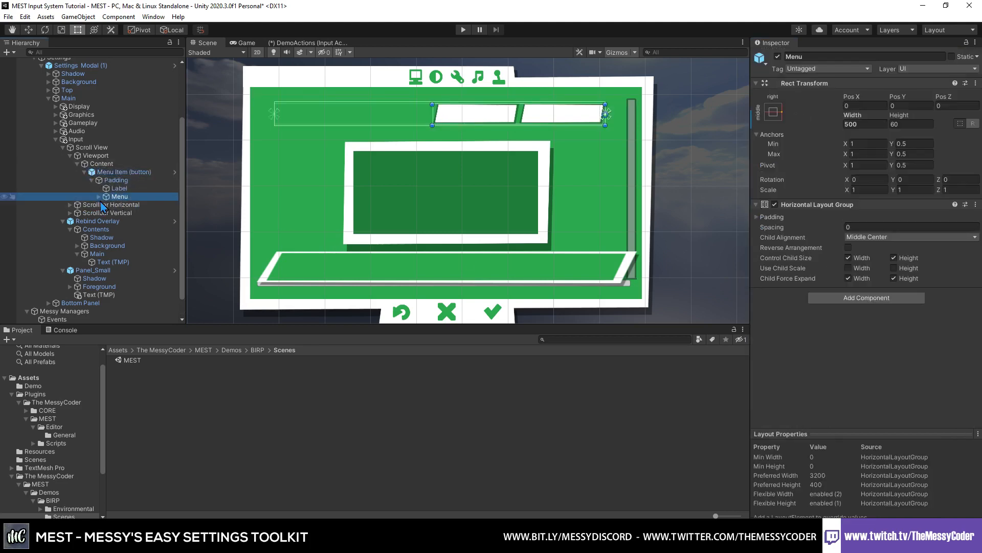
click(100, 197)
click(114, 174)
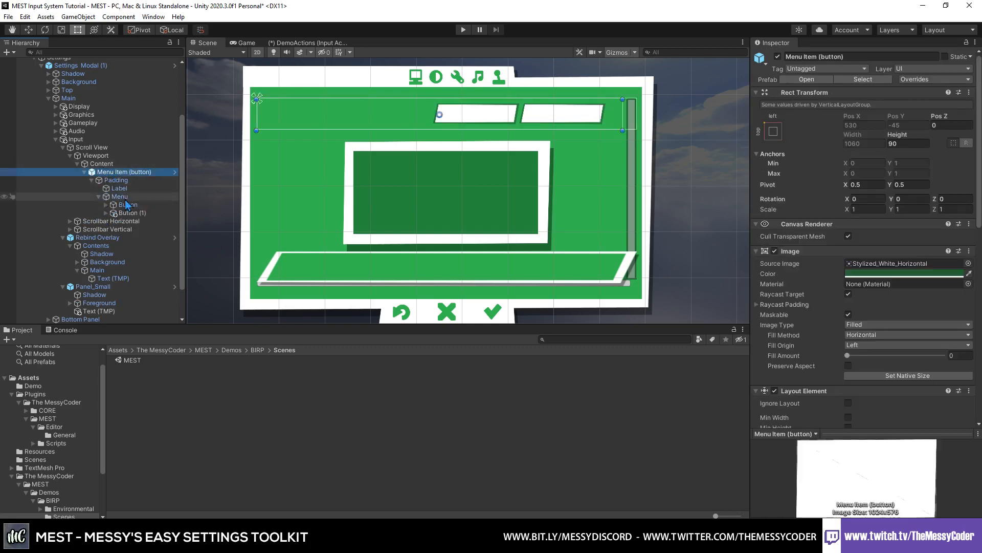
drag(126, 206, 879, 246)
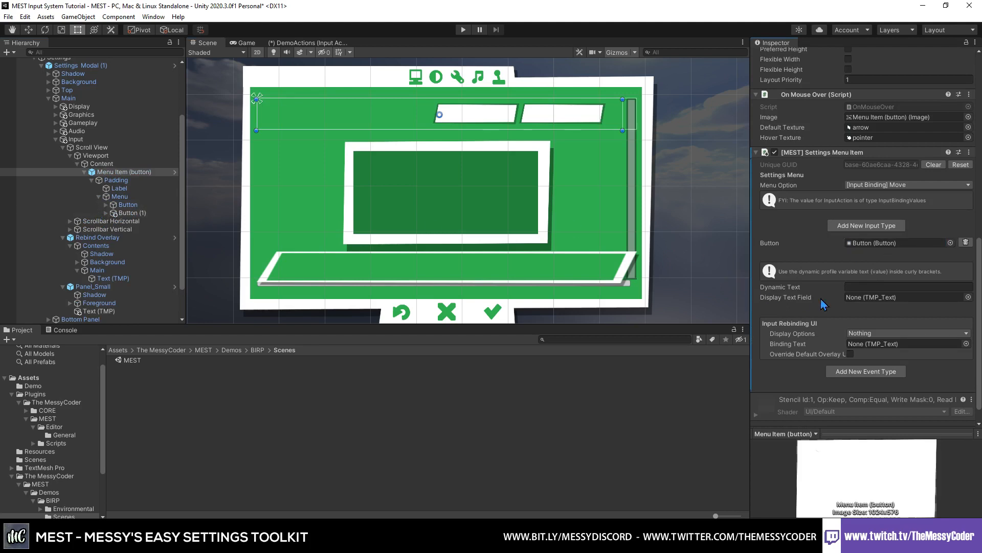
Assign the first Button's Text (TMP) as the Binding Text and the Label object as the Display Text Field.
scroll(847, 326, down, 2)
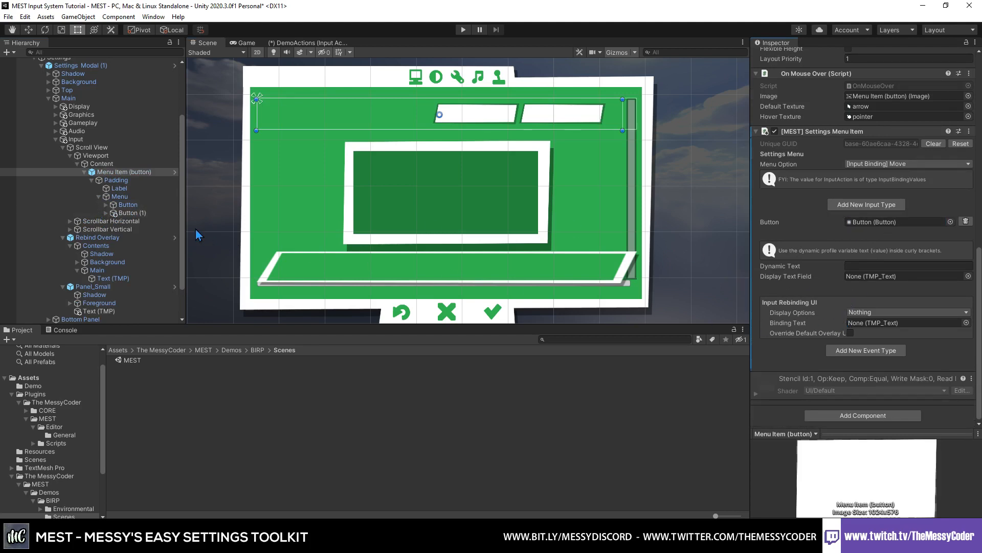
click(105, 205)
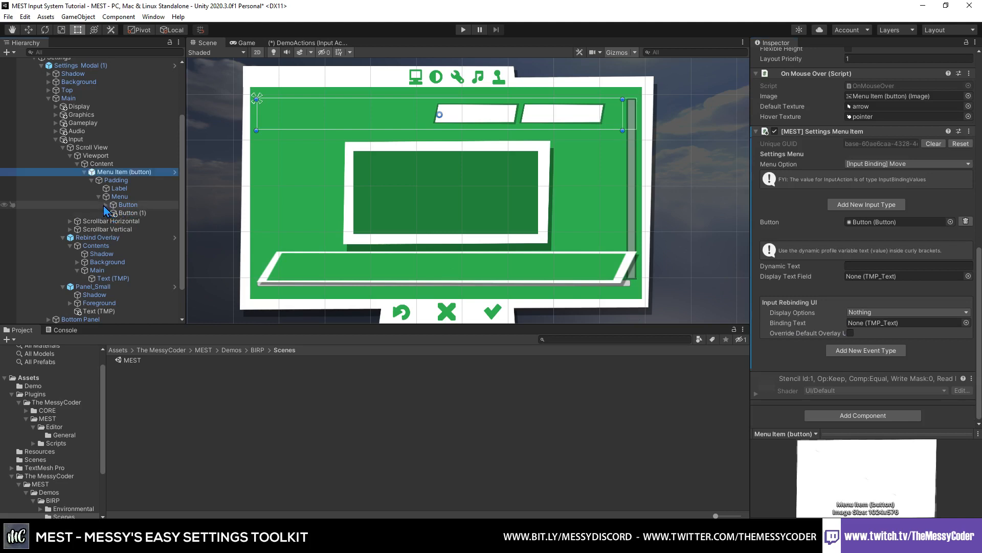
click(106, 205)
drag(136, 220, 899, 326)
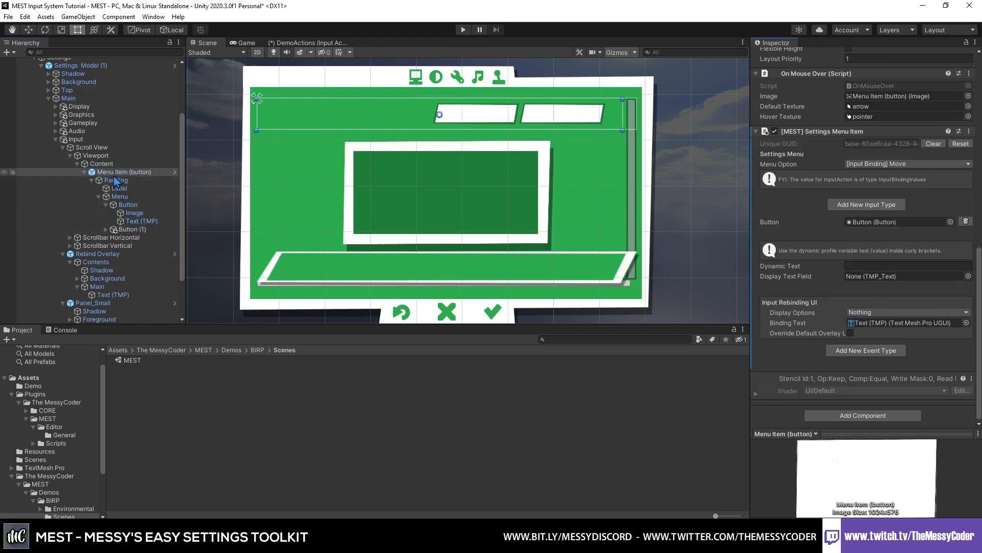
drag(115, 189, 876, 279)
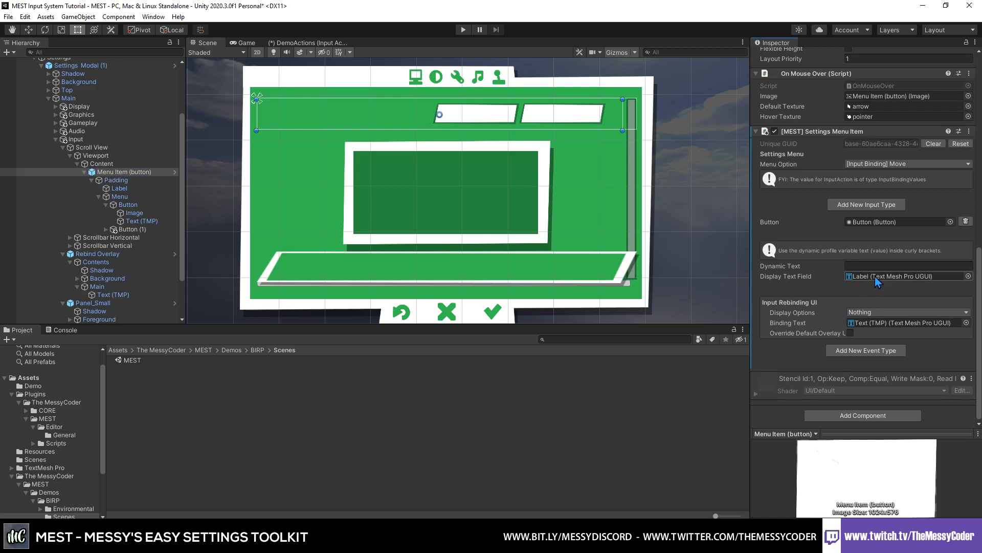
Try a sample text with the {value} placeholder as the menu item's Dynamic Text and clear it.
click(854, 265)
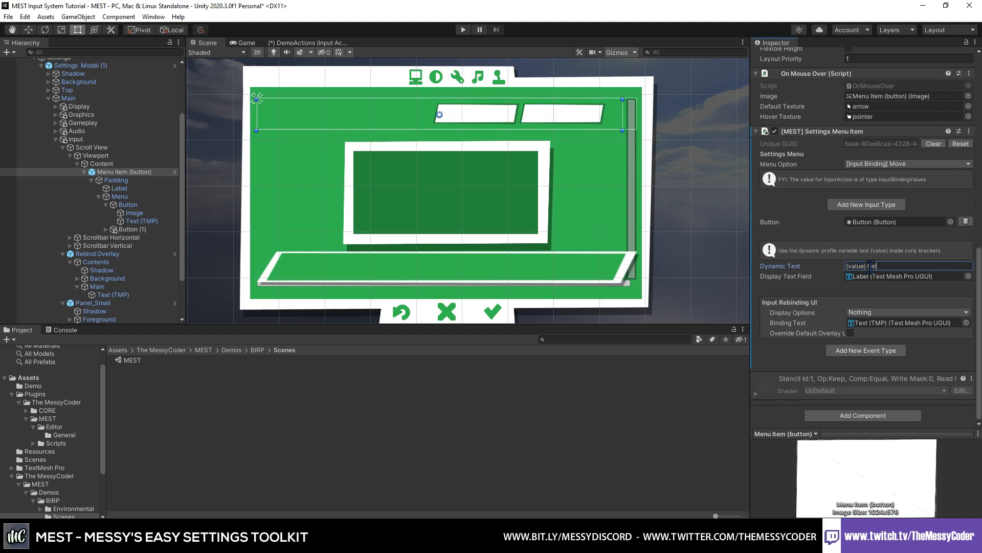
key(ctrl+a)
key(BackSpace)
Review the menu item's available event types and the Display Options of its Input Rebinding UI.
click(861, 351)
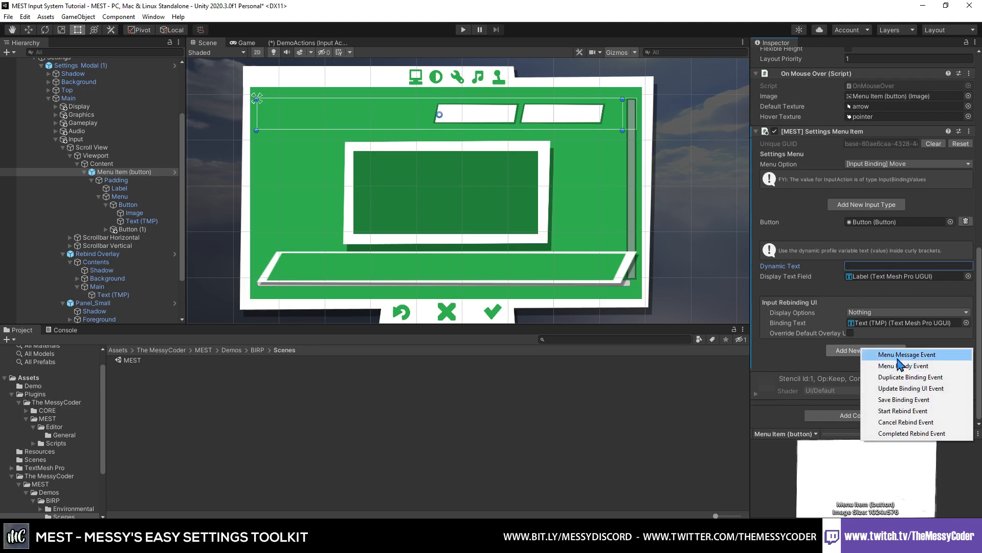
click(804, 361)
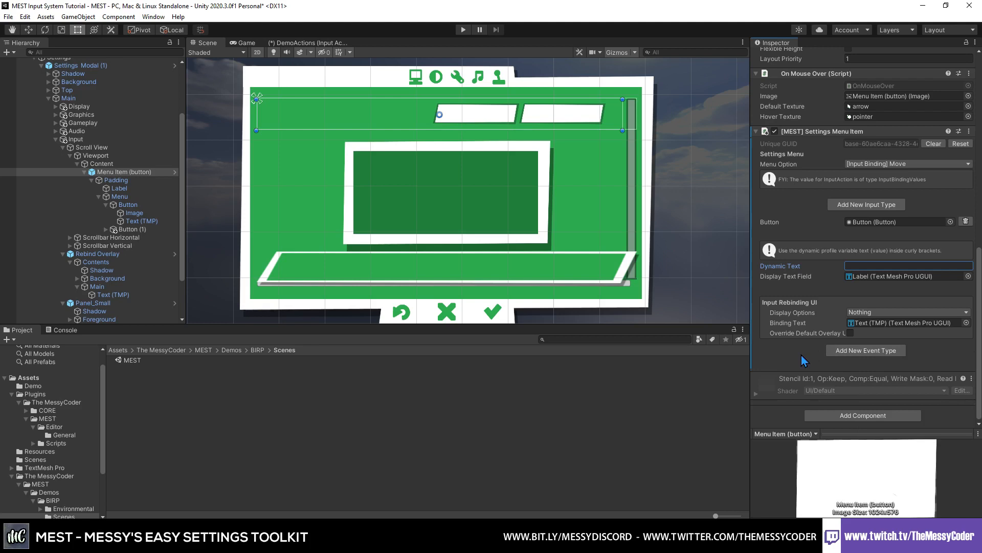
click(869, 312)
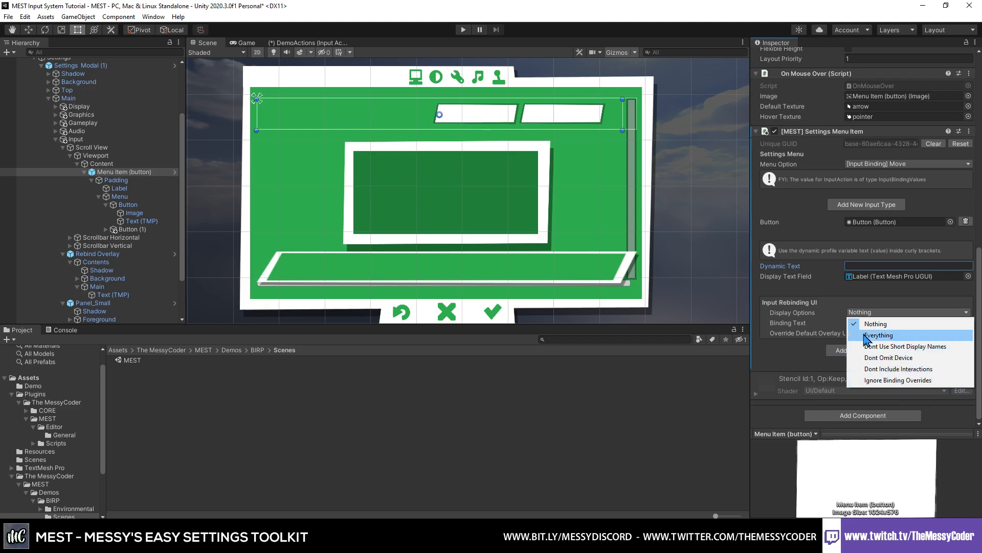
click(792, 356)
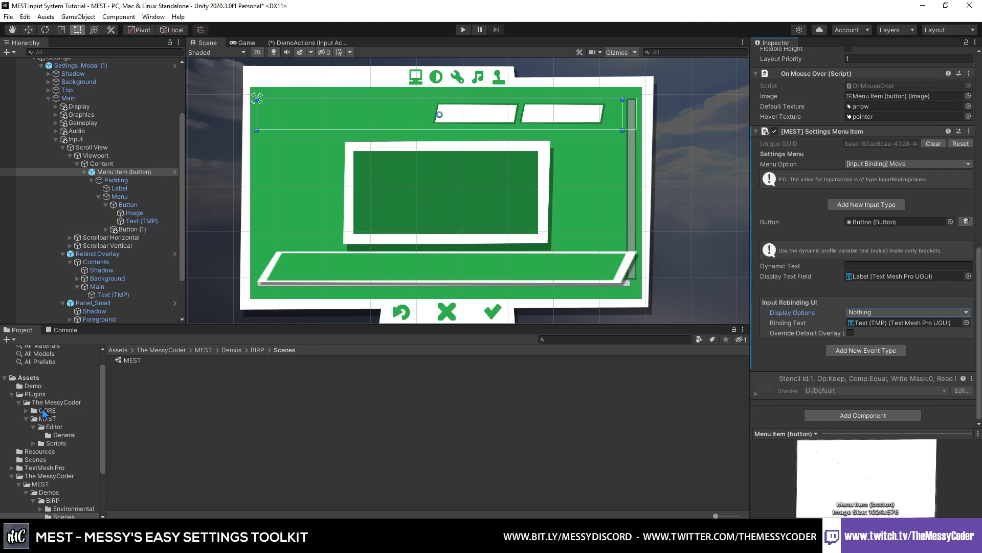
Add a second settings menu option to the Manager asset in Resources, with category Input Binding and menu option InputAction.
click(43, 452)
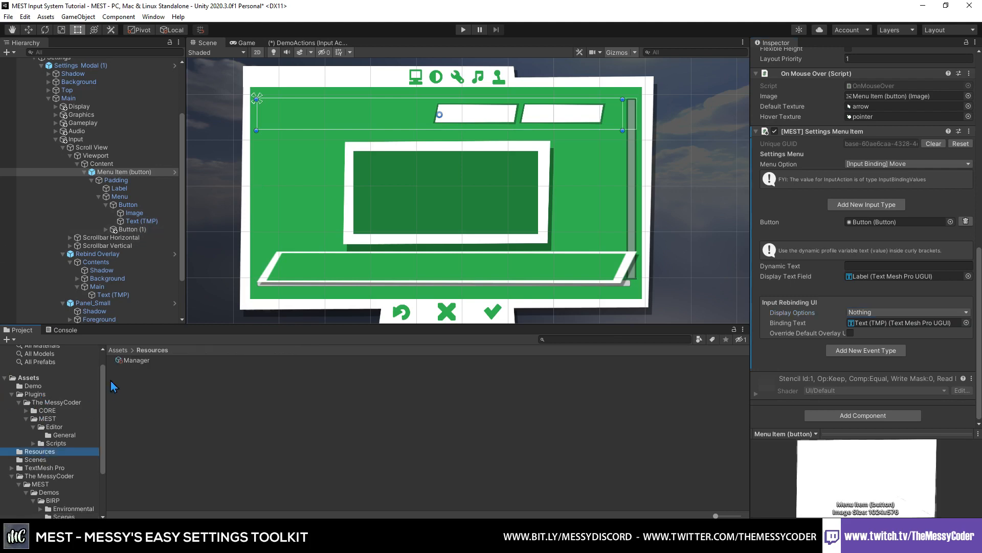
click(131, 361)
click(954, 314)
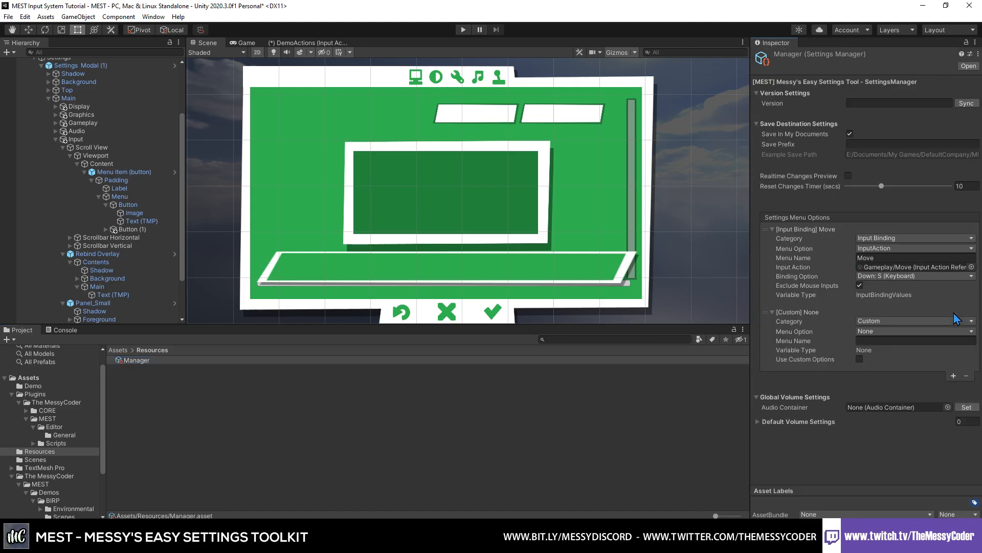
click(886, 321)
click(898, 390)
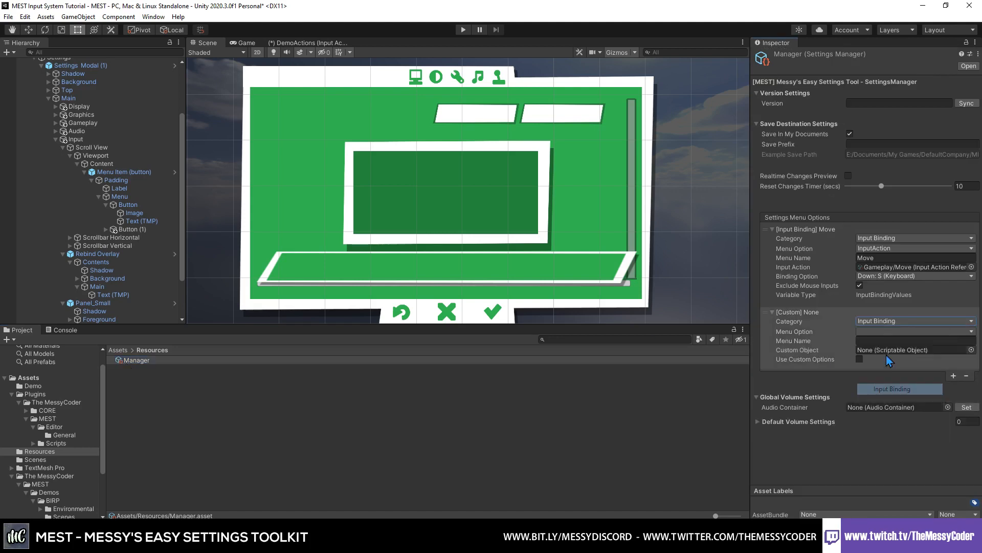
click(896, 331)
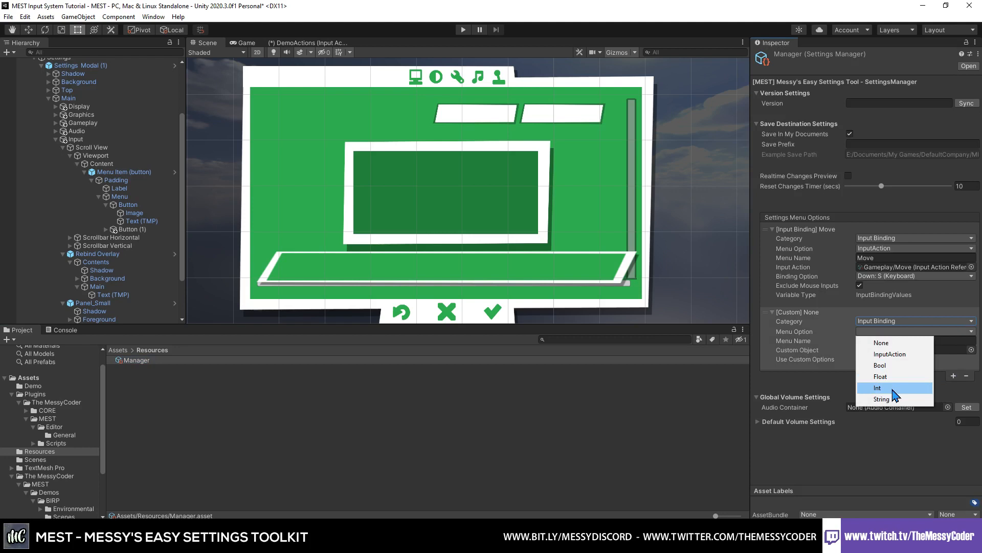
click(891, 354)
Configure the new option with input action Gameplay/Move, the keyboard Up\Left\Down\Right binding and menu name Alt Move, excluding mouse inputs.
click(972, 352)
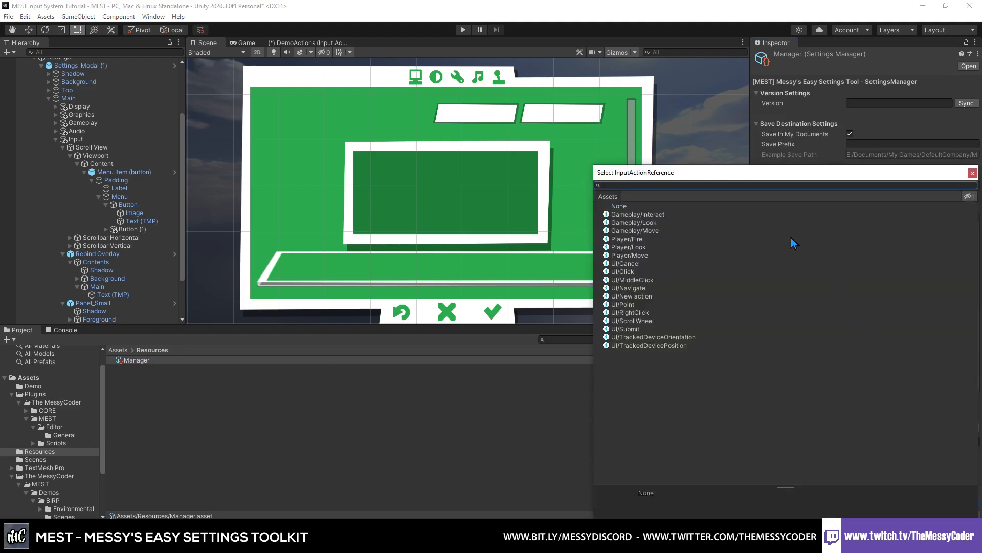
click(664, 229)
click(962, 359)
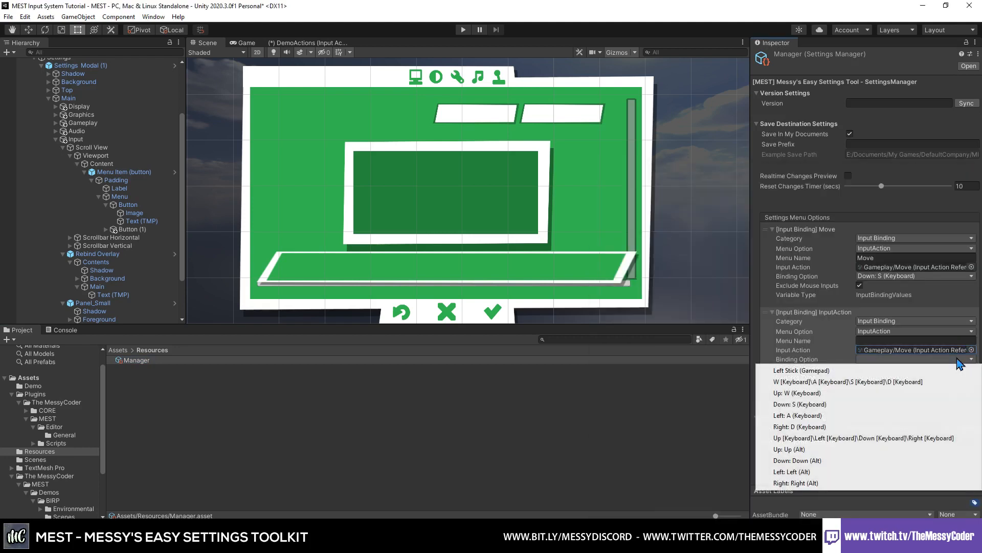
click(841, 443)
click(885, 340)
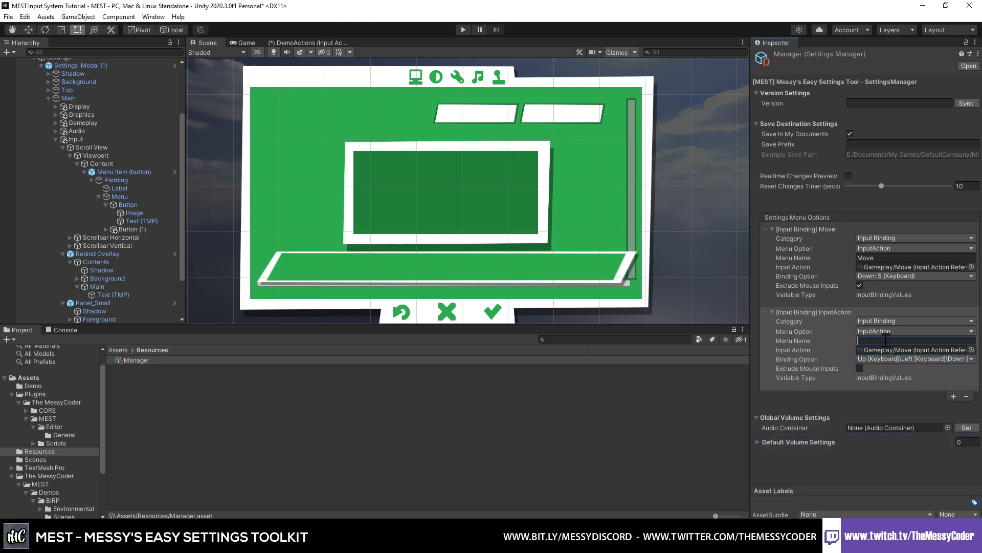
text(Alt Move)
click(860, 368)
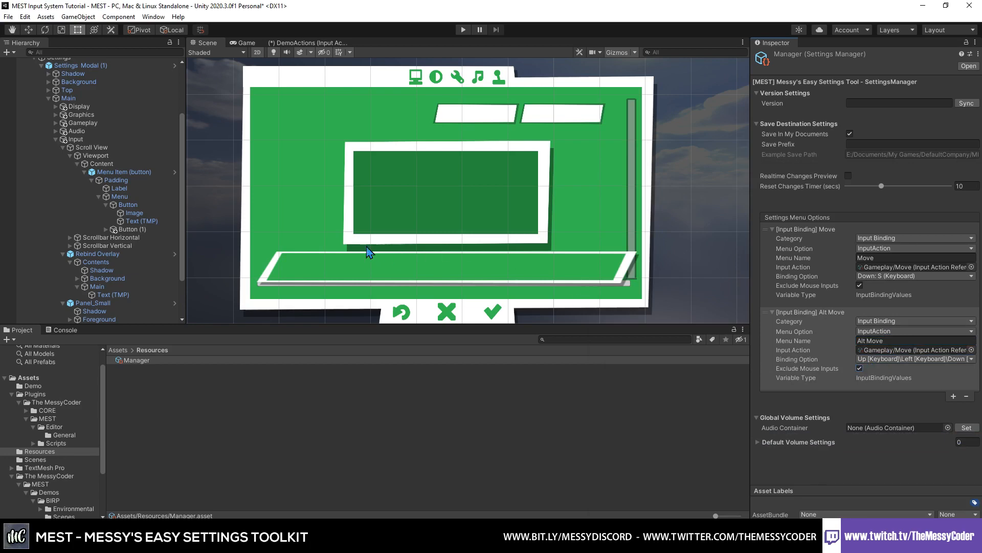
Set the Menu Option of Button (1)'s Settings Menu Item to [Input Binding] Alt Move and add a Button input type.
click(130, 230)
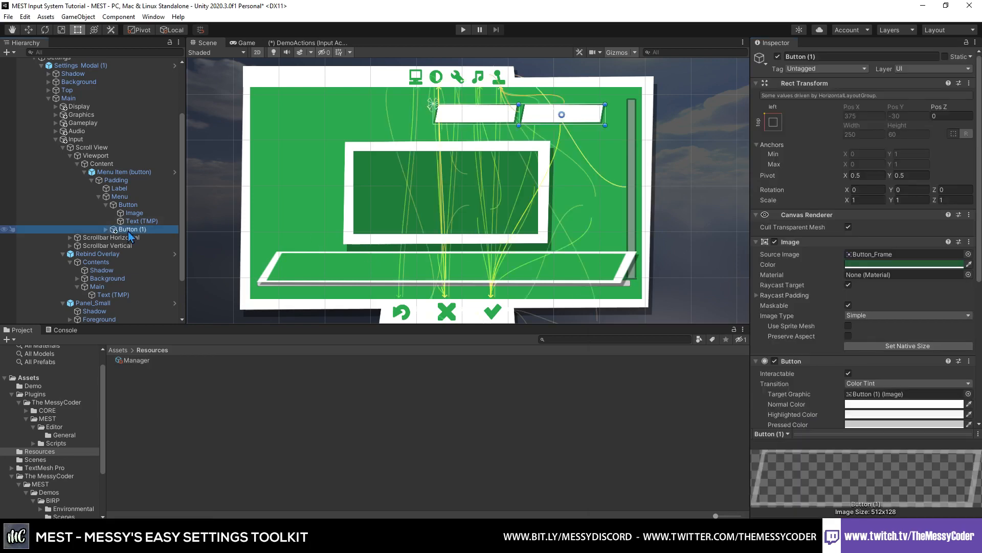
scroll(886, 312, down, 5)
click(865, 362)
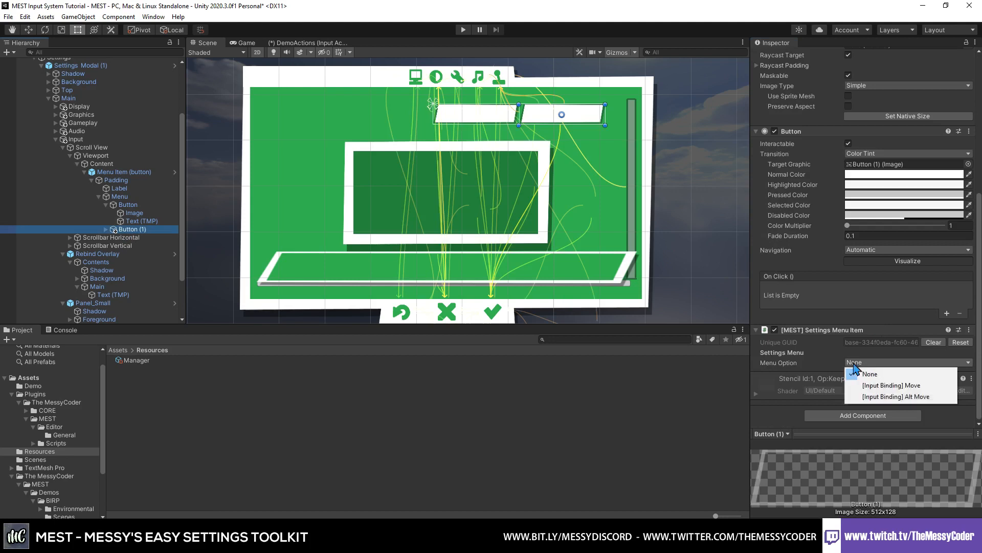
click(887, 396)
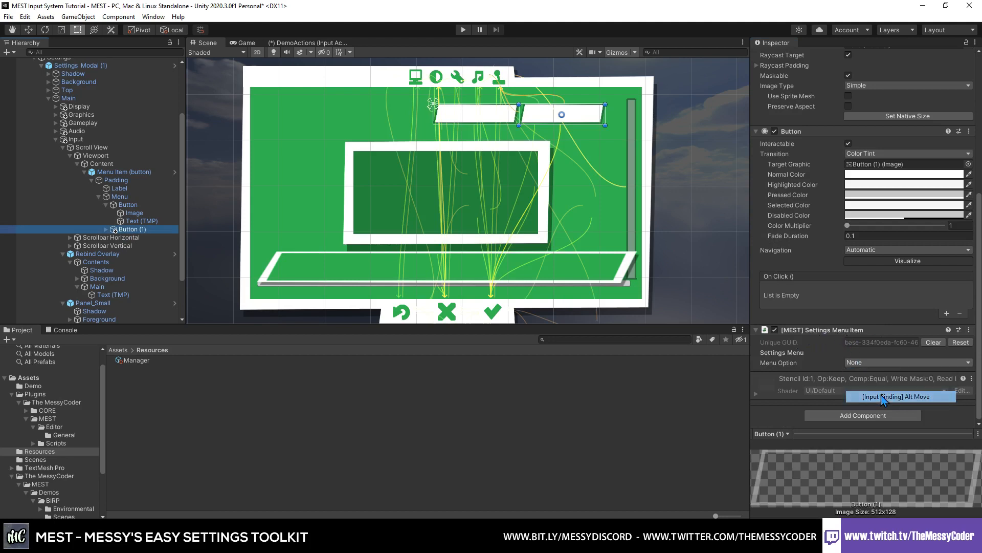
click(877, 403)
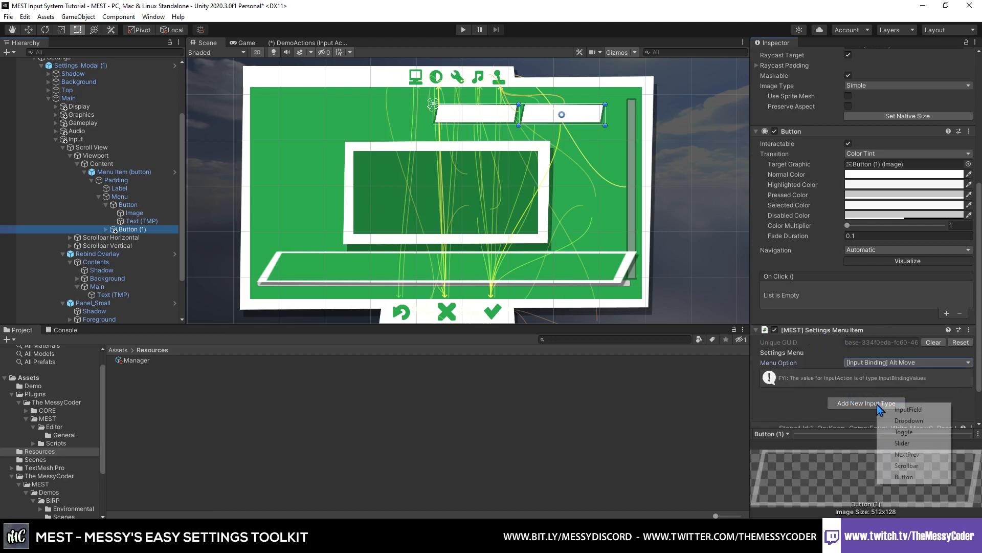
click(905, 477)
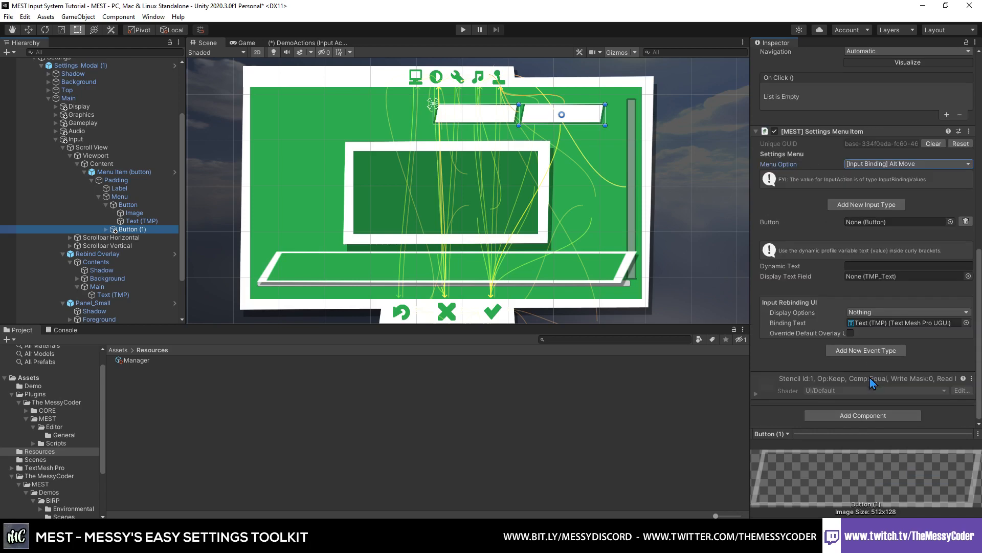
Assign Button (1) as the Settings Menu Item's button and its own Text (TMP) as the Binding Text.
drag(113, 229, 863, 226)
click(106, 229)
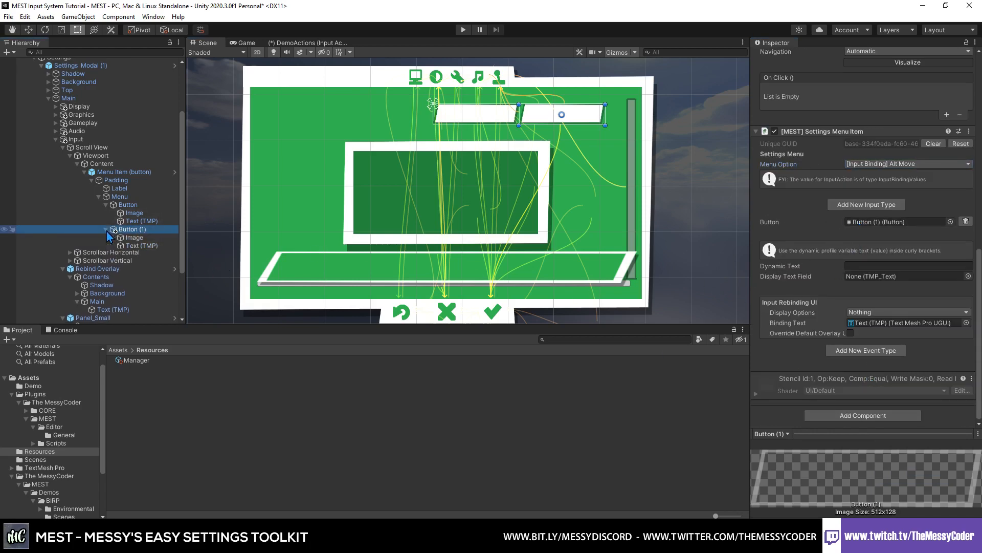
drag(720, 301, 884, 327)
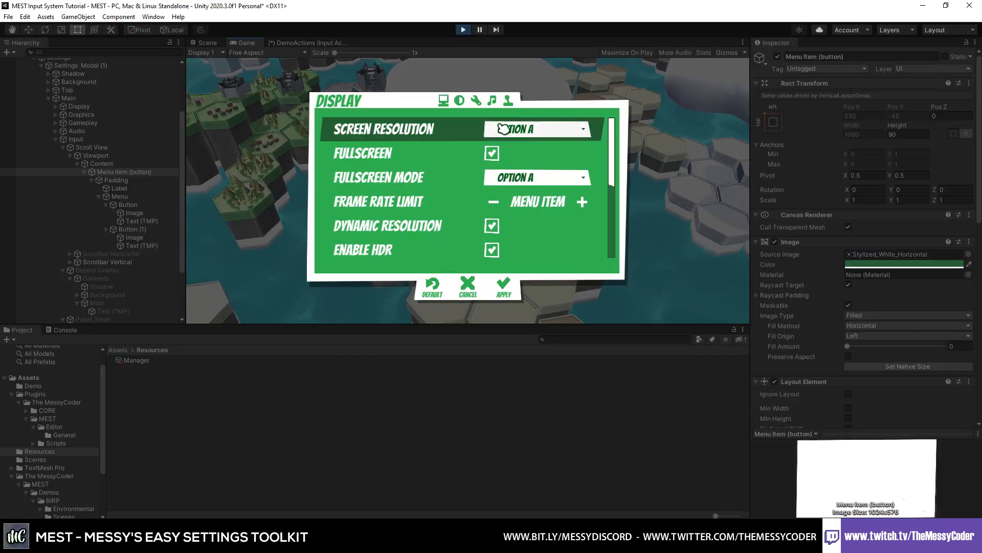
Check the Inputs page in play mode, try Auto Size on the second button's text, and stop playback.
click(508, 102)
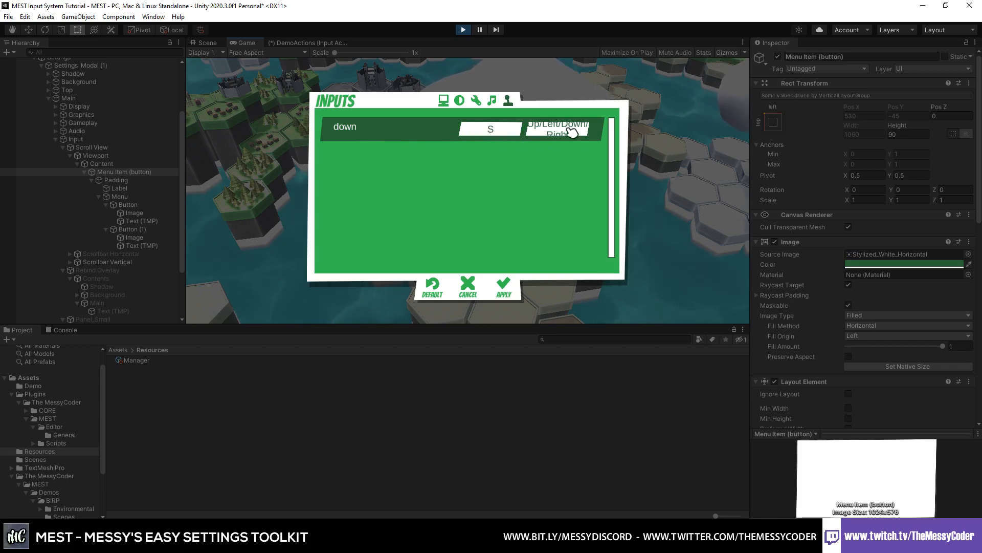
click(143, 246)
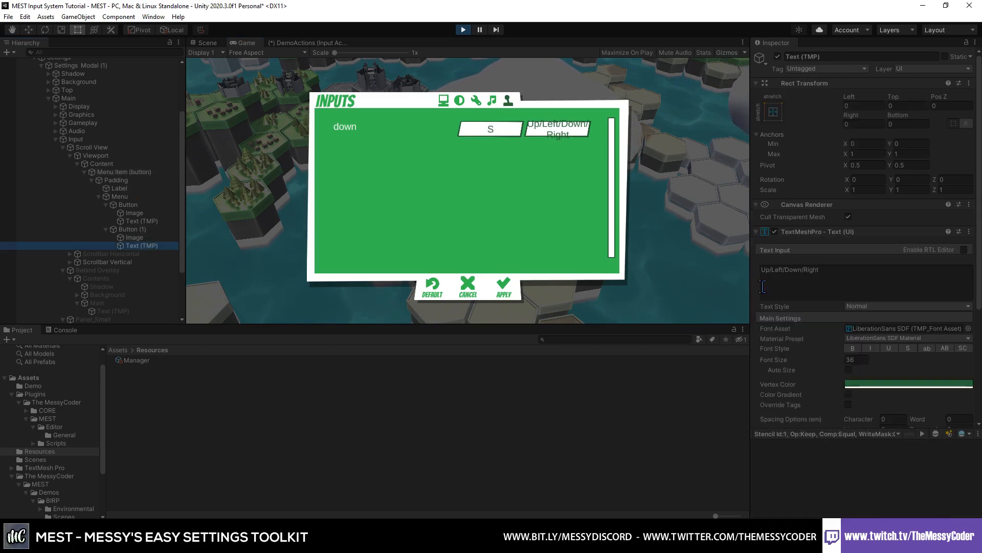
click(849, 369)
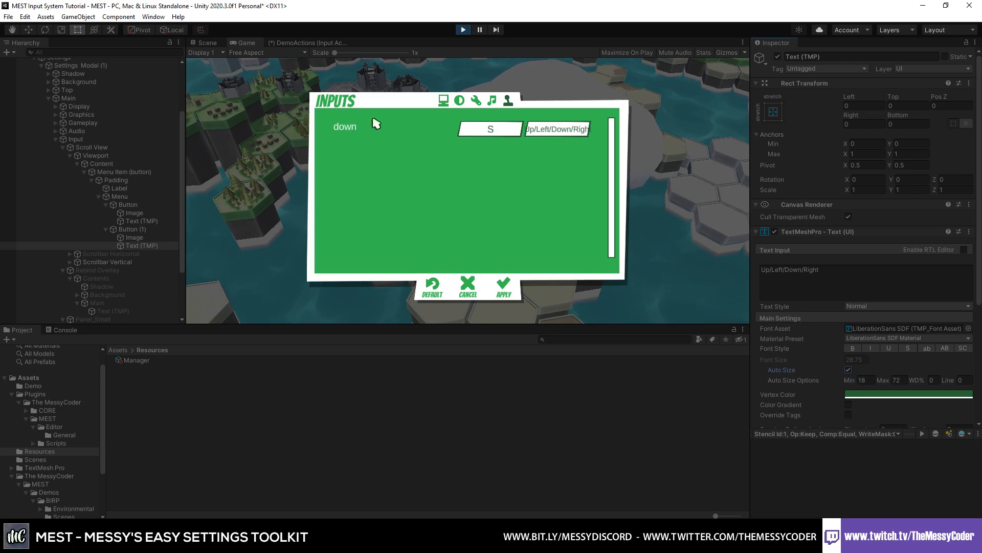
click(463, 30)
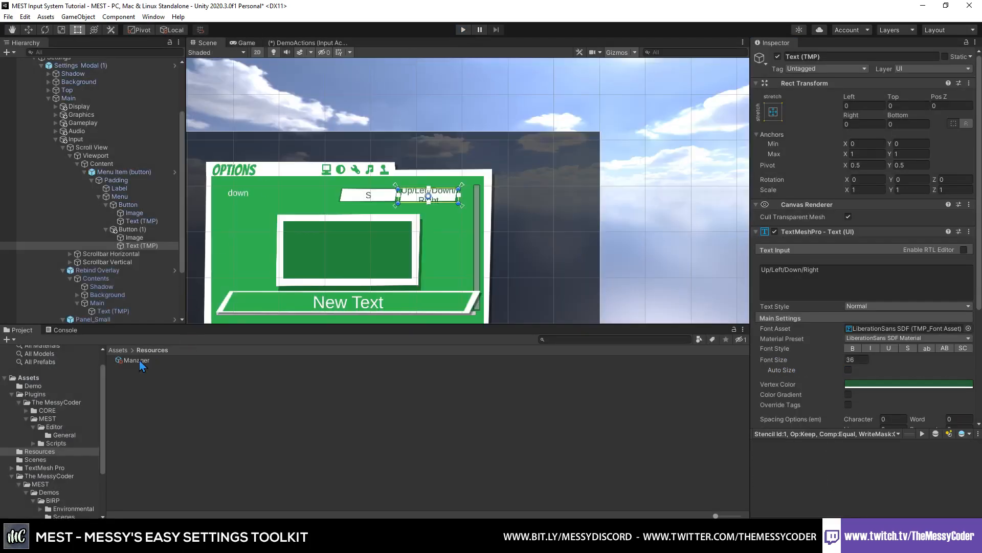
Set the Binding Option of the Manager's Move menu option to the keyboard W\A\S\D composite.
click(136, 361)
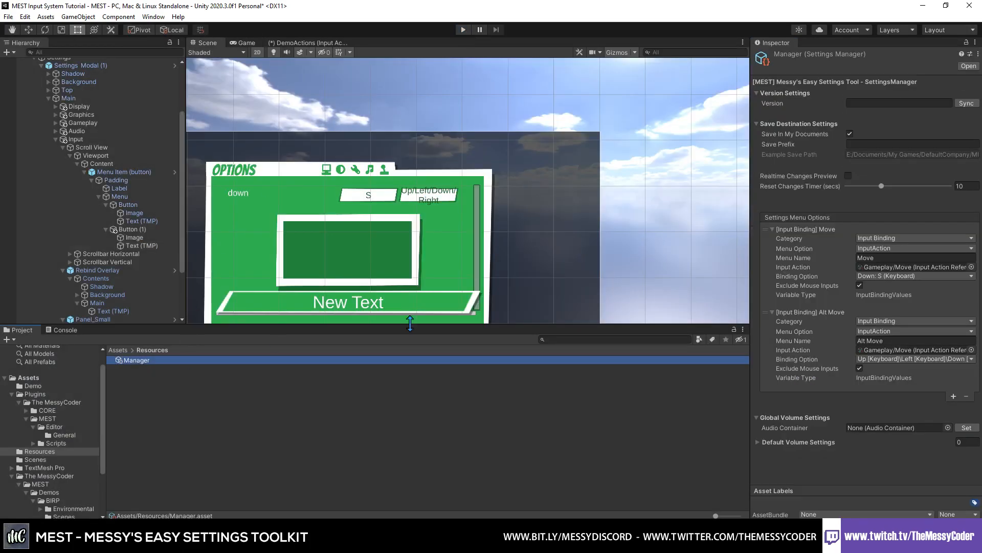
click(894, 277)
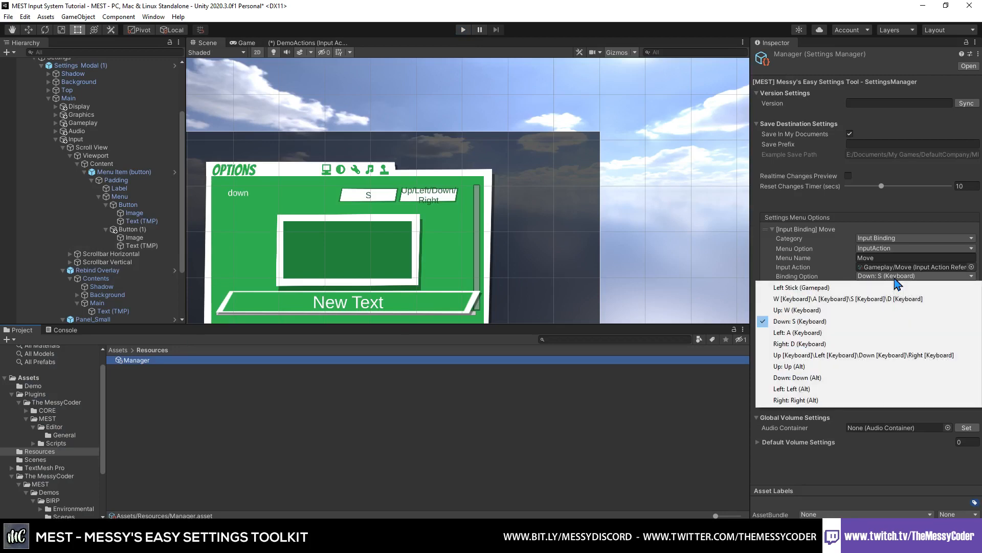
click(896, 300)
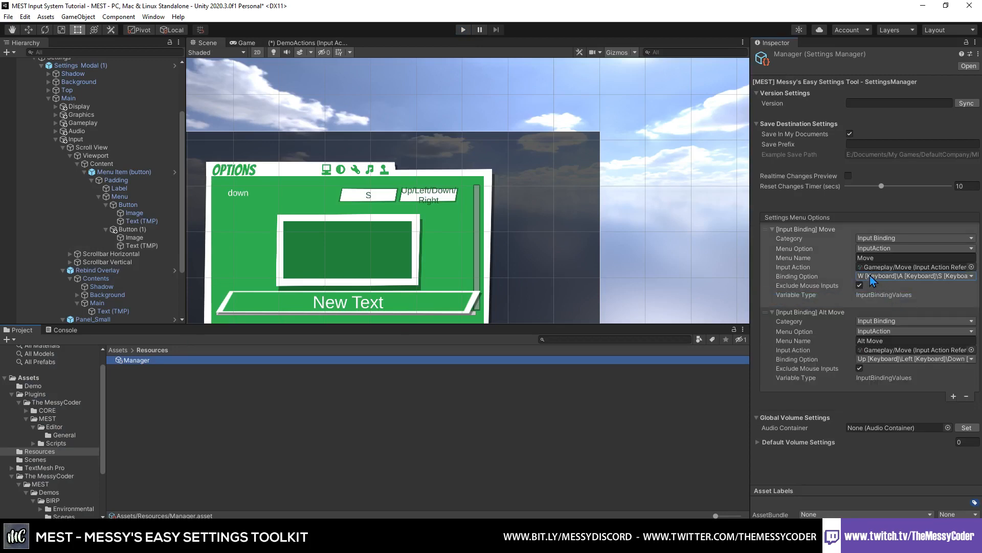
Try the Up: W and Down: S binding options for Move and restore the keyboard W\A\S\D composite.
click(917, 279)
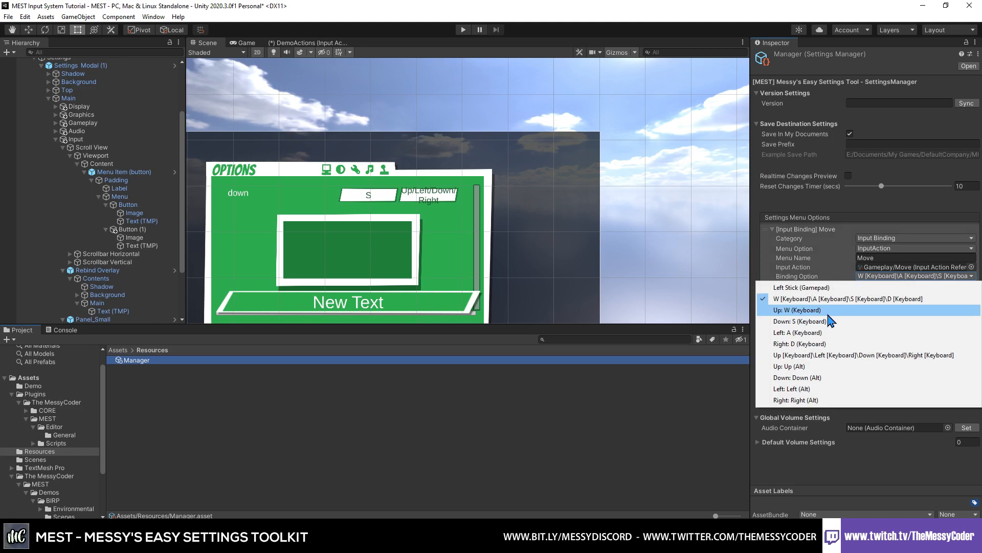
click(828, 311)
click(887, 277)
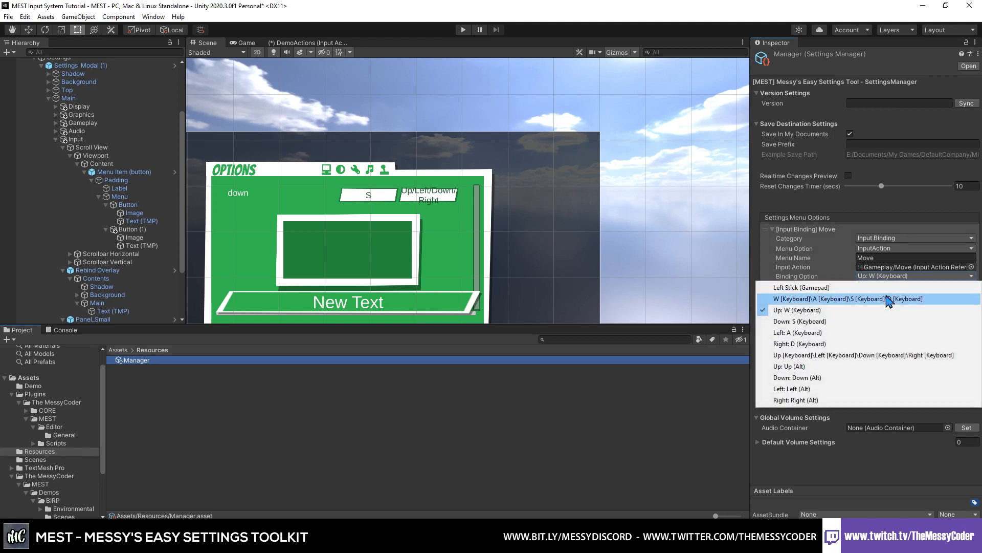
click(878, 320)
click(884, 276)
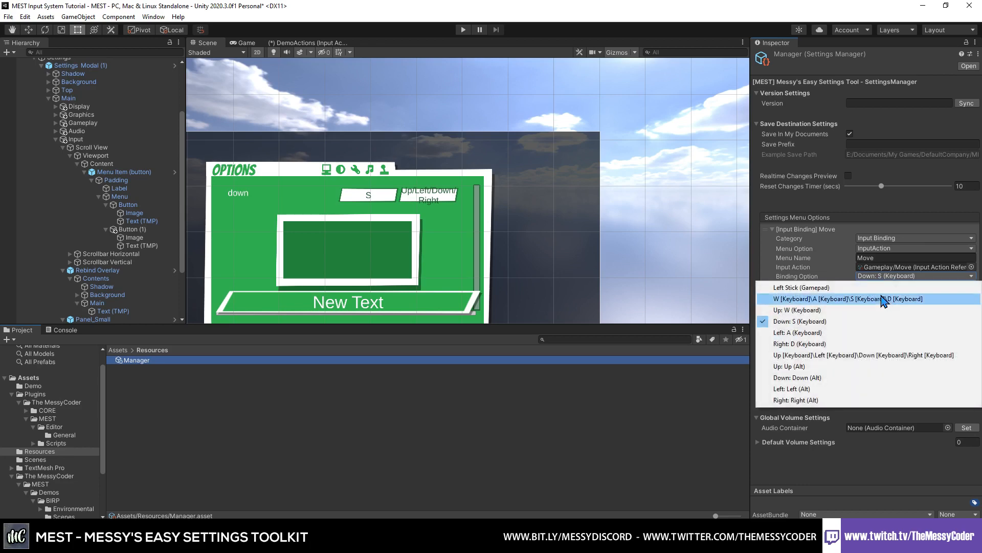
click(882, 299)
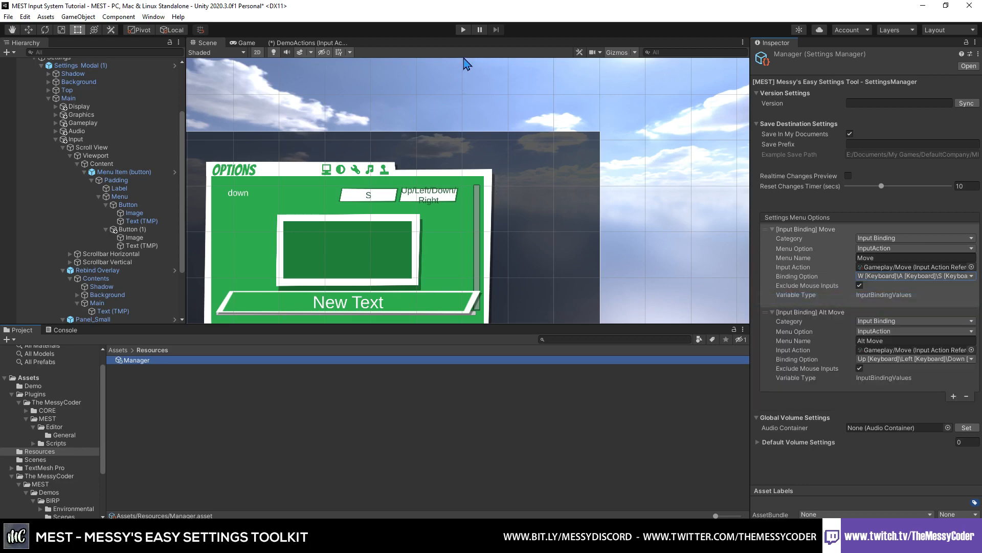
Play the scene to check both Move binding buttons on the Inputs page, and stop playback.
click(463, 31)
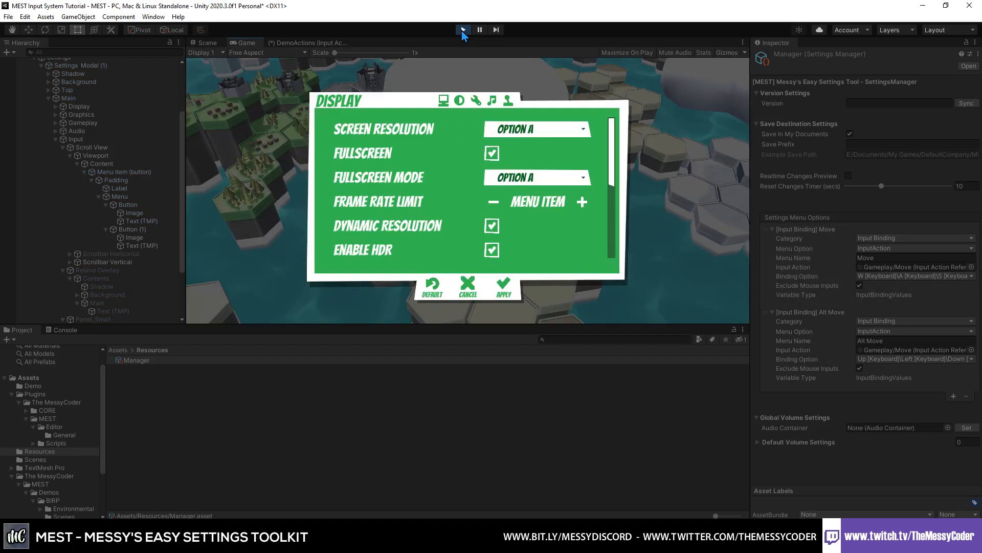
click(508, 101)
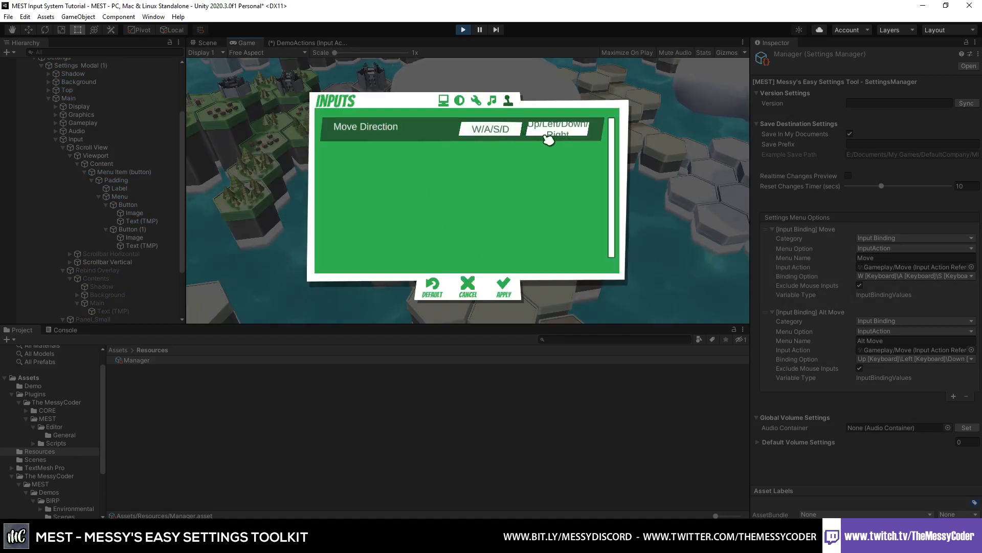
click(464, 31)
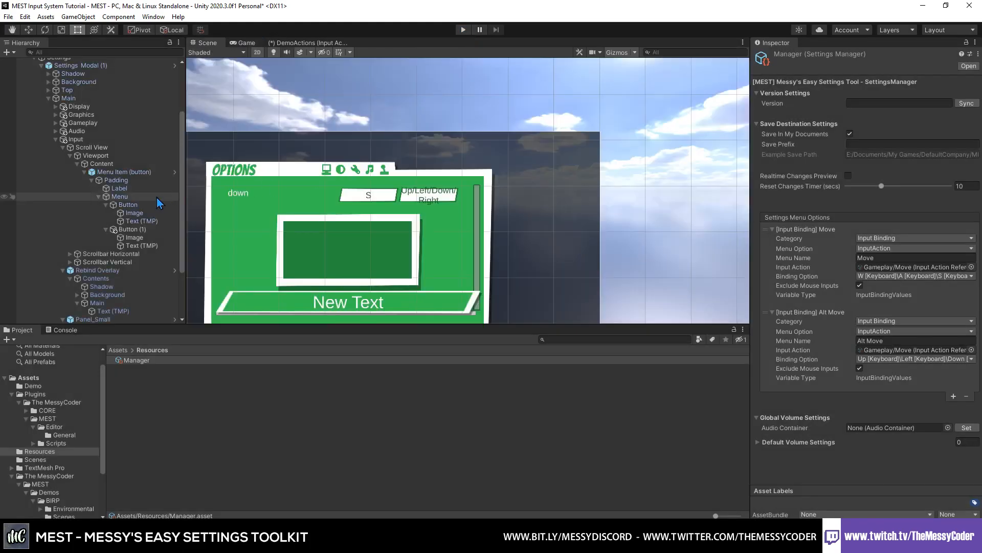
Set the font asset of the menu item's Label and both button texts to Bangers SDF.
click(144, 246)
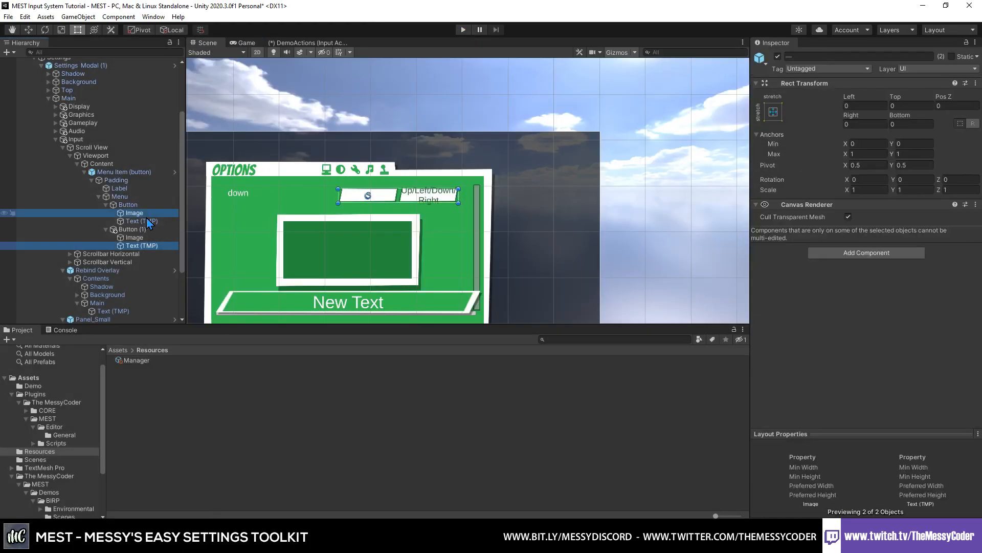
ctrl+click(143, 220)
ctrl+click(119, 188)
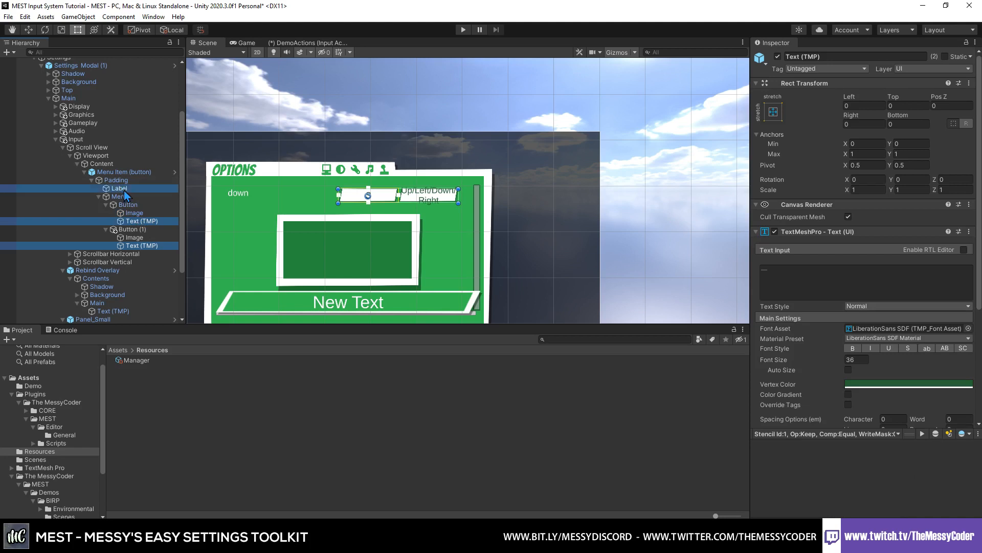
click(968, 328)
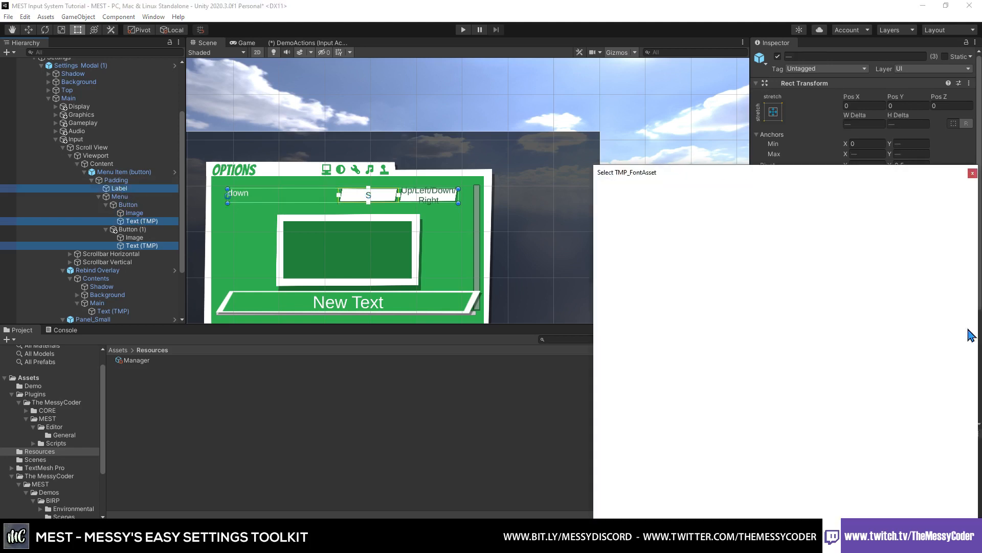
double_click(648, 225)
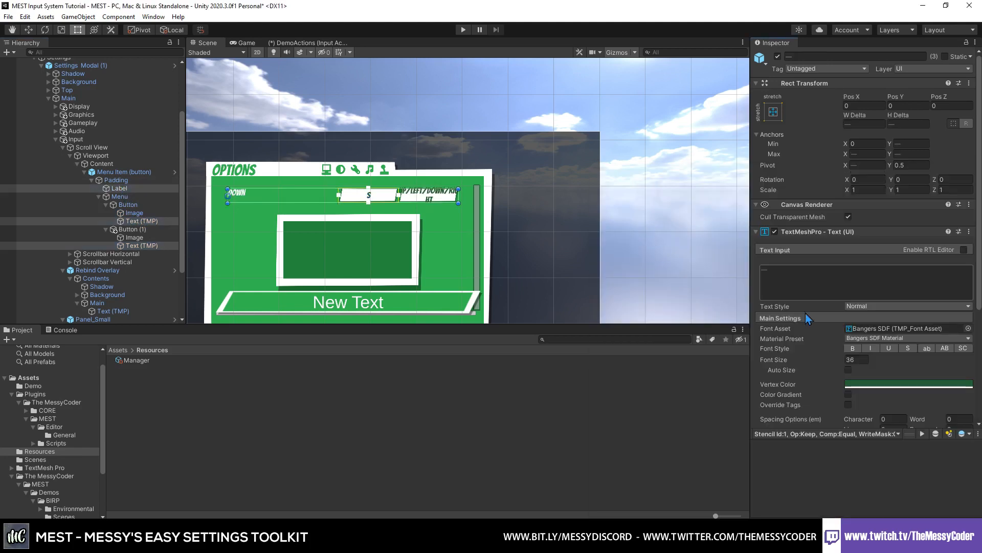
Enable Auto Size on both button texts and set the maximum font size to 28.
click(142, 246)
ctrl+click(137, 221)
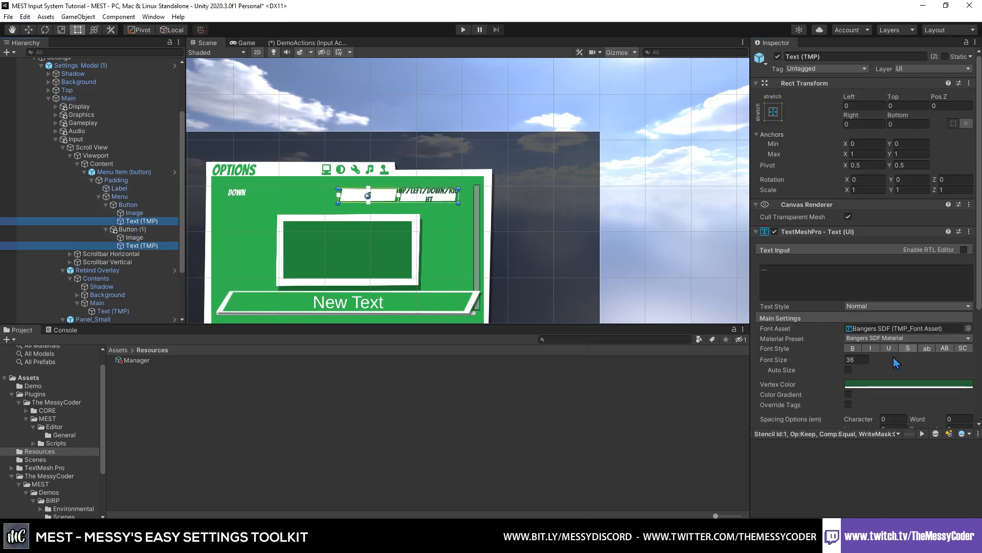
click(848, 370)
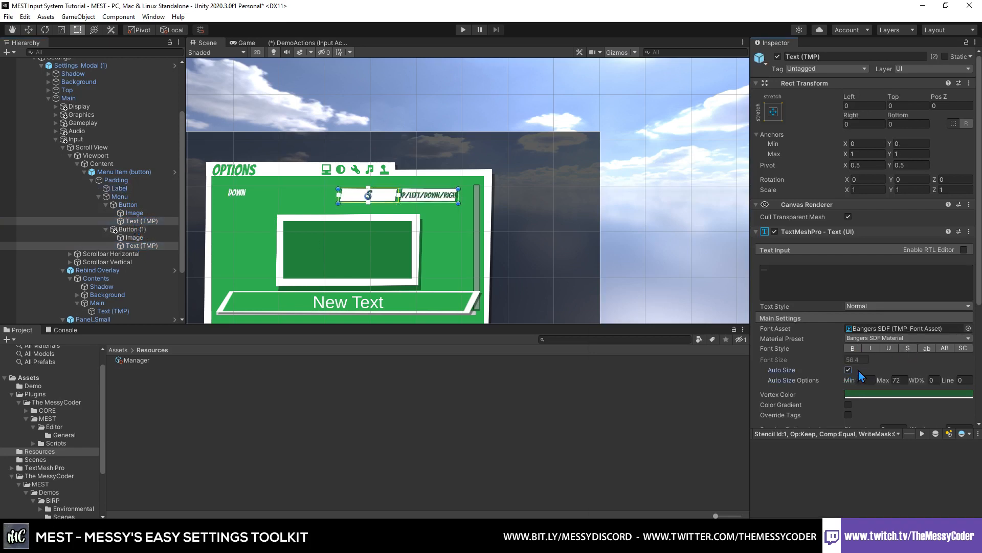
click(897, 379)
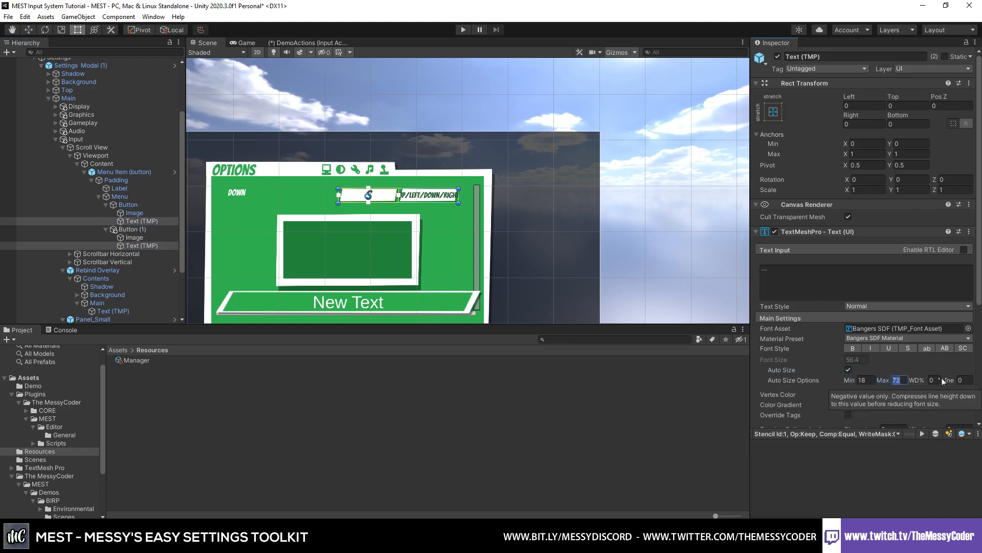
text(3)
text(28)
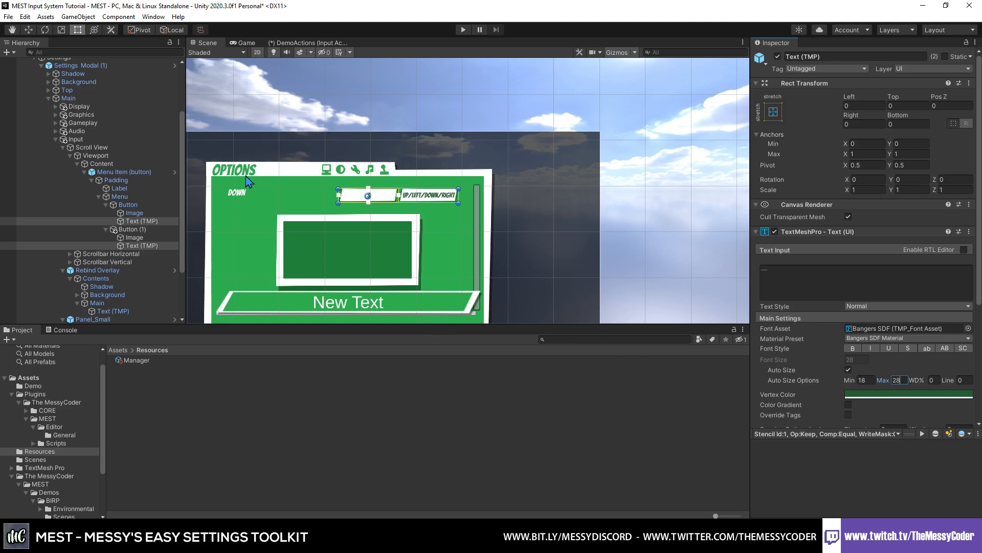
Play the scene, open the Inputs page and try Auto Size on the Move Direction label.
click(463, 29)
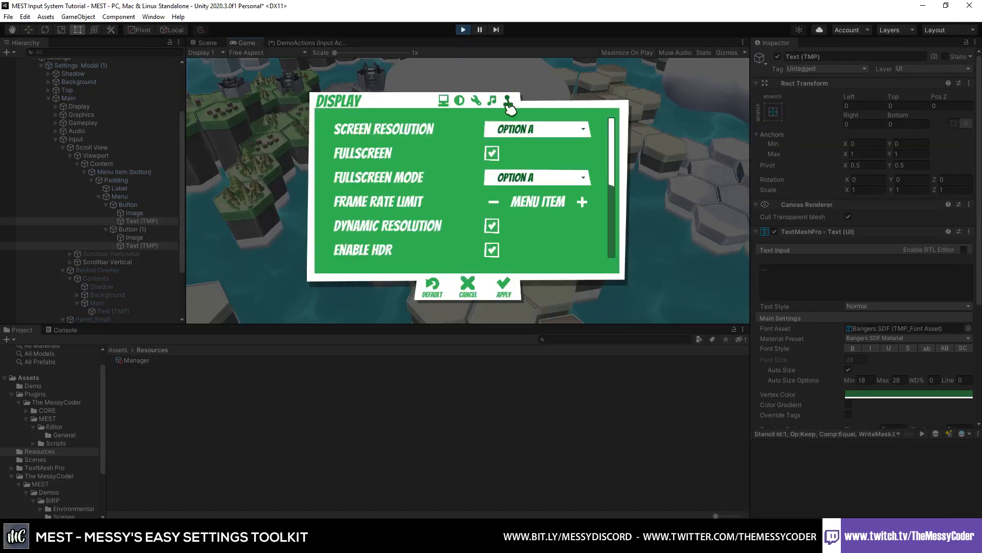
click(508, 102)
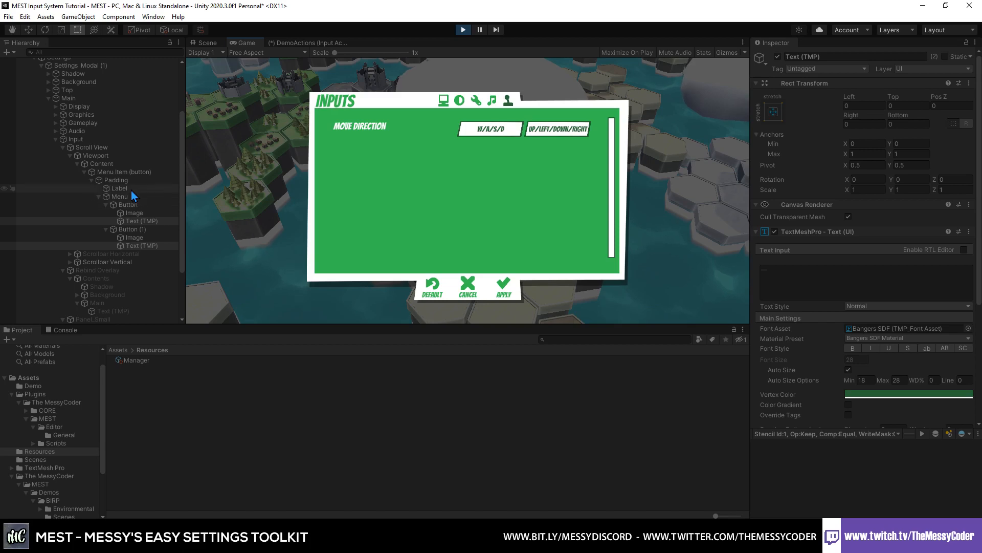
click(123, 188)
click(857, 359)
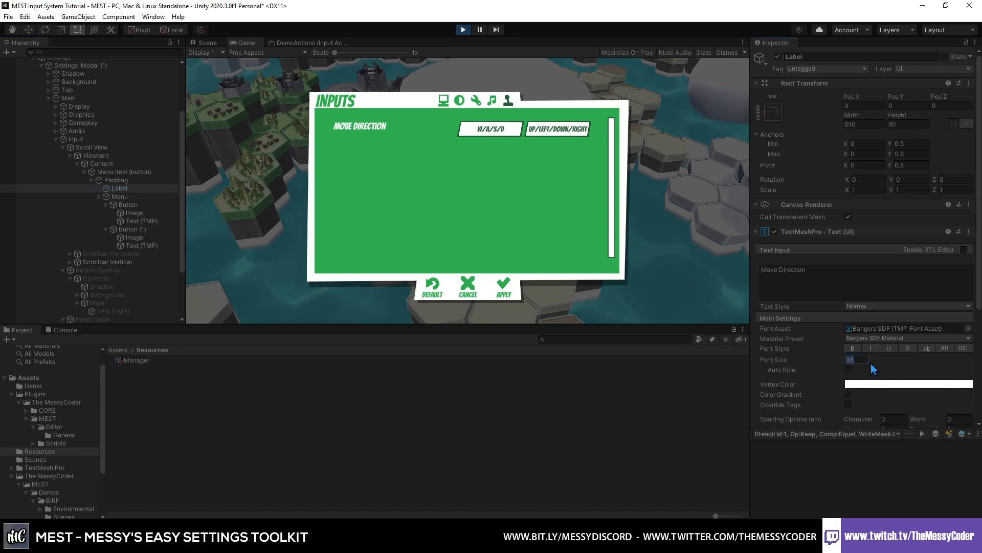
click(848, 370)
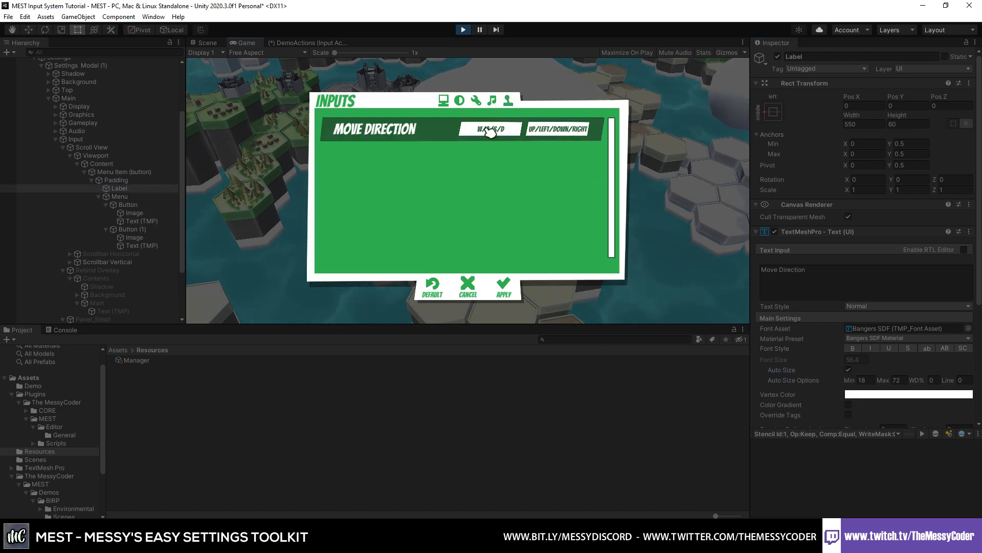
Test rebinding the first Move Direction button, using Y for up, H for down, G for left and another key for right.
click(490, 130)
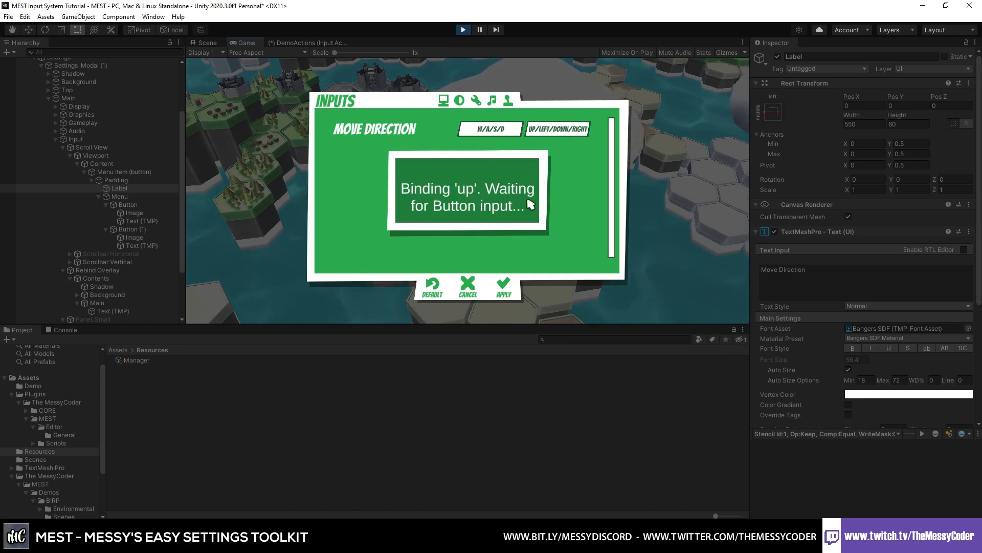
key(v)
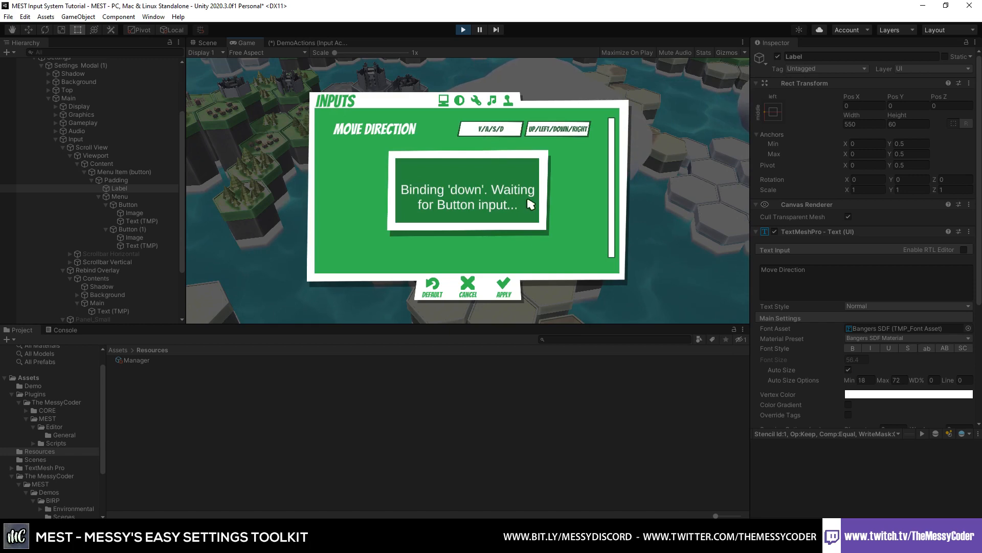
key(s)
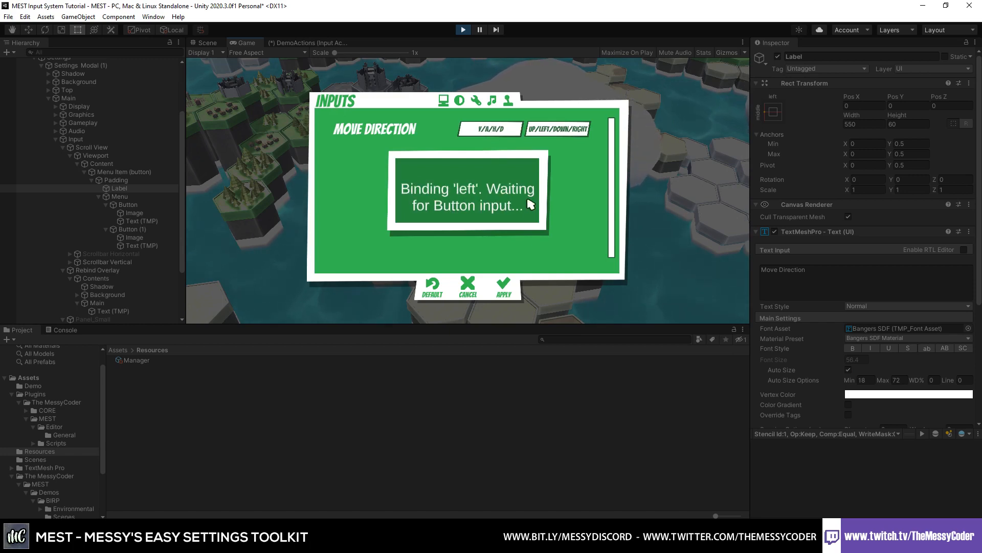
key(g)
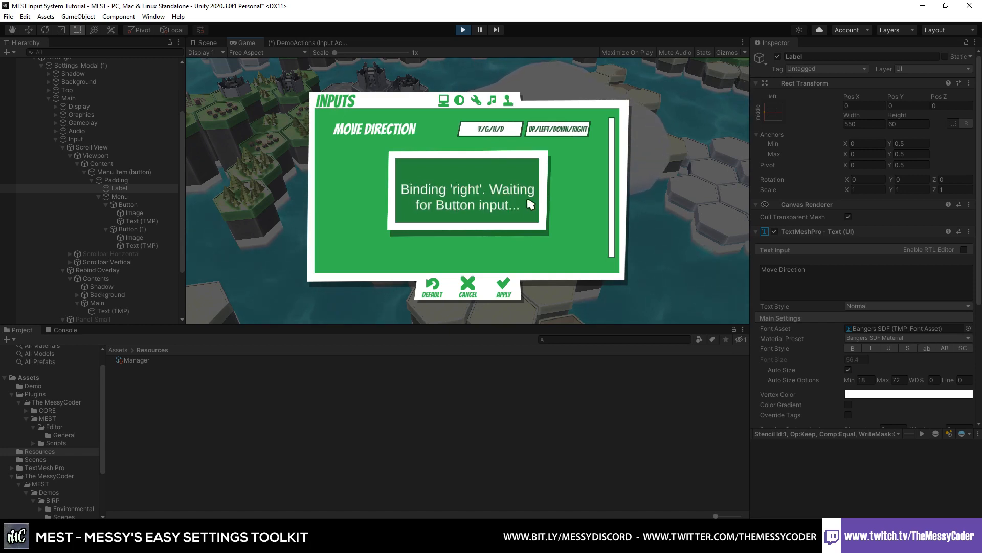
key(k)
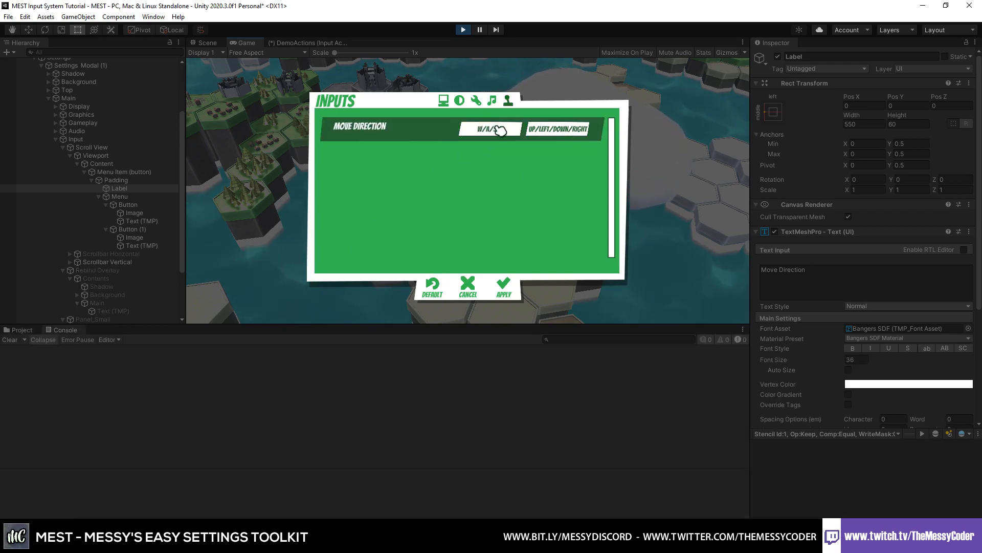
Rebind the first Move Direction button to Y up, G down, H left and S right, testing duplicate keys G, H and Up along the way.
click(500, 134)
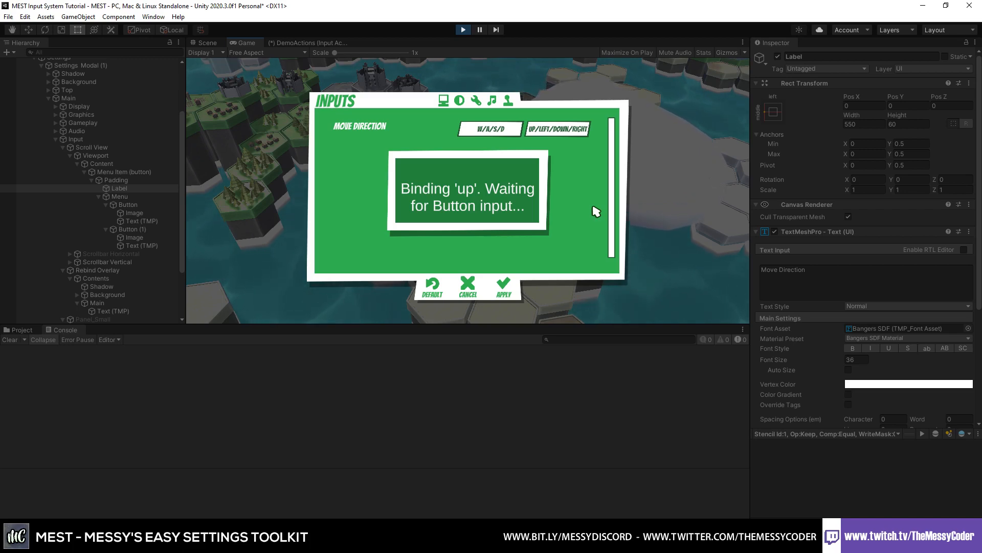
key(v)
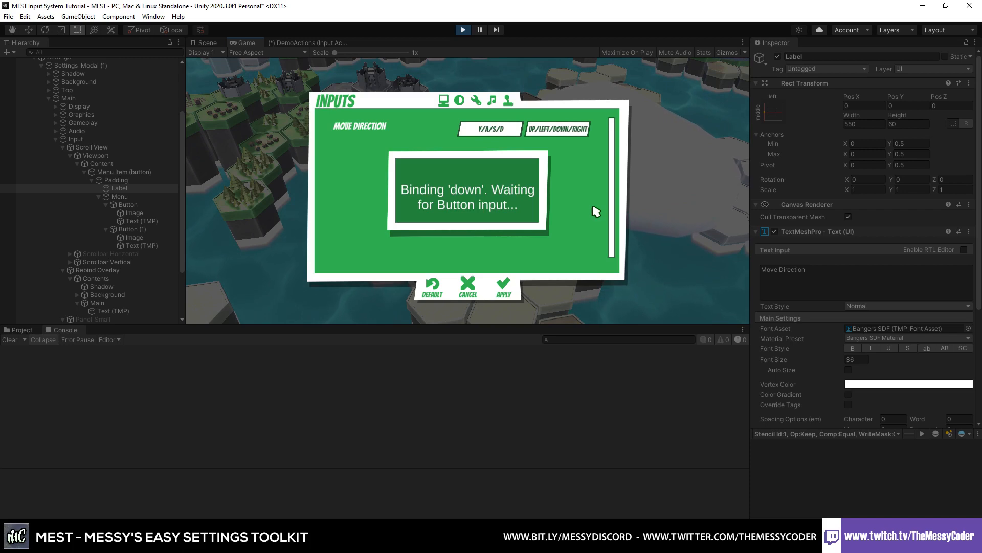
key(g)
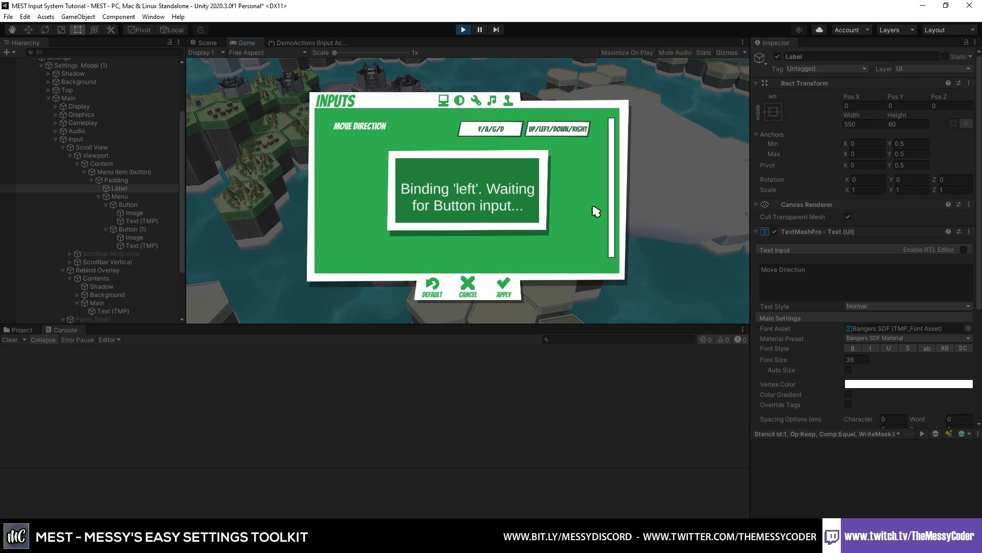
key(g)
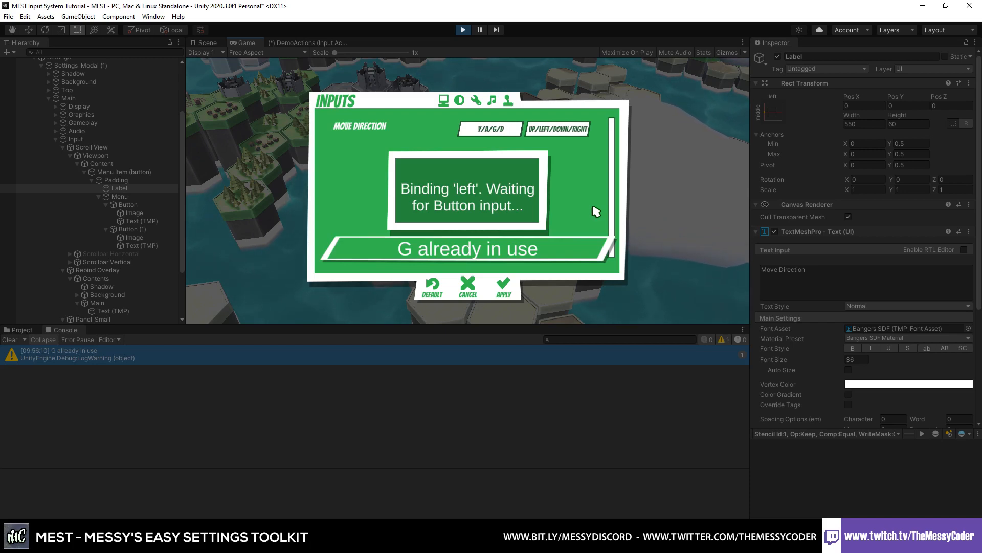
key(h)
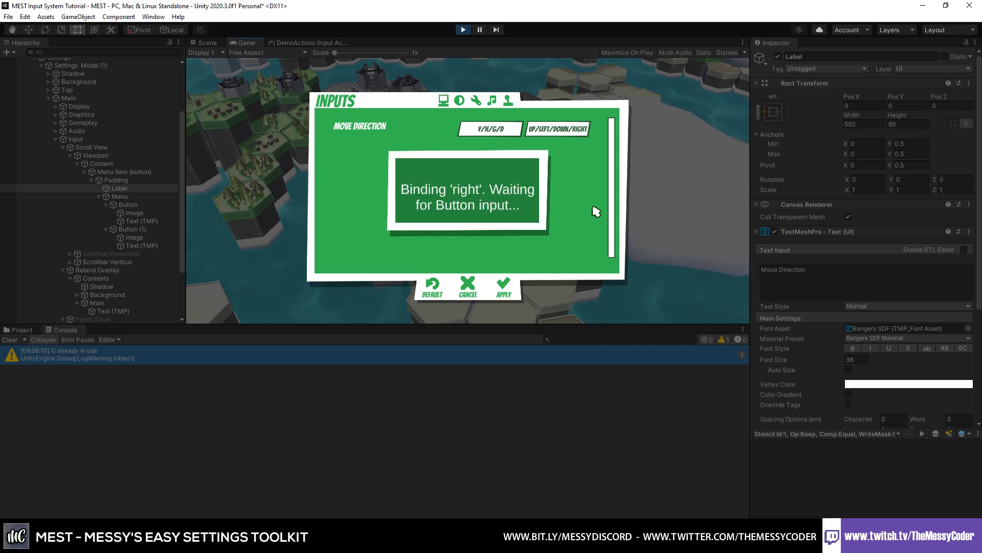
key(h)
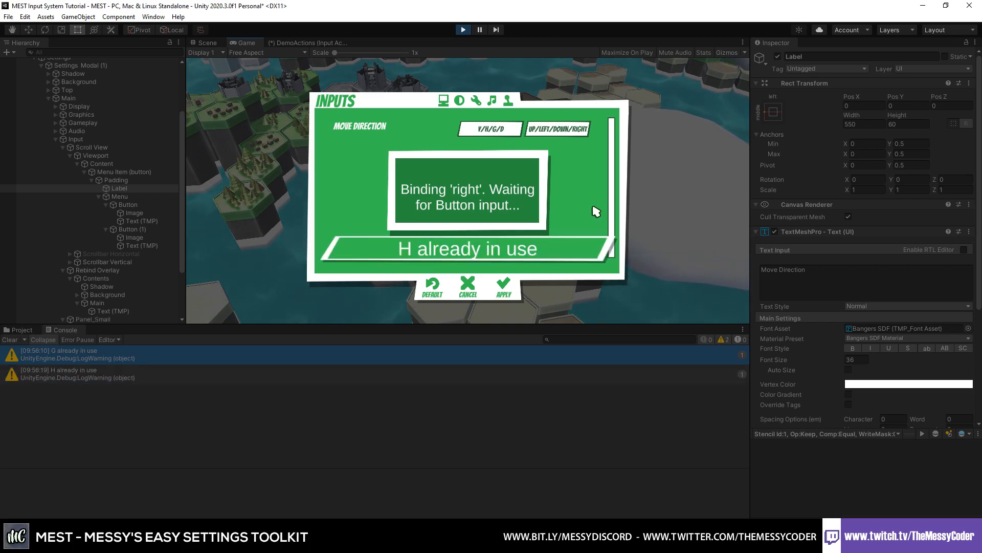
key(Up)
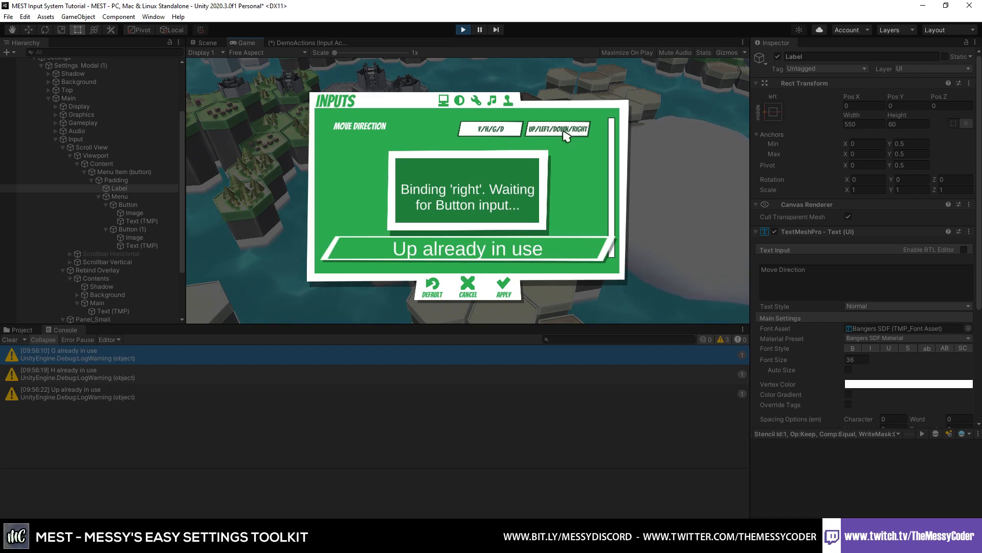
key(s)
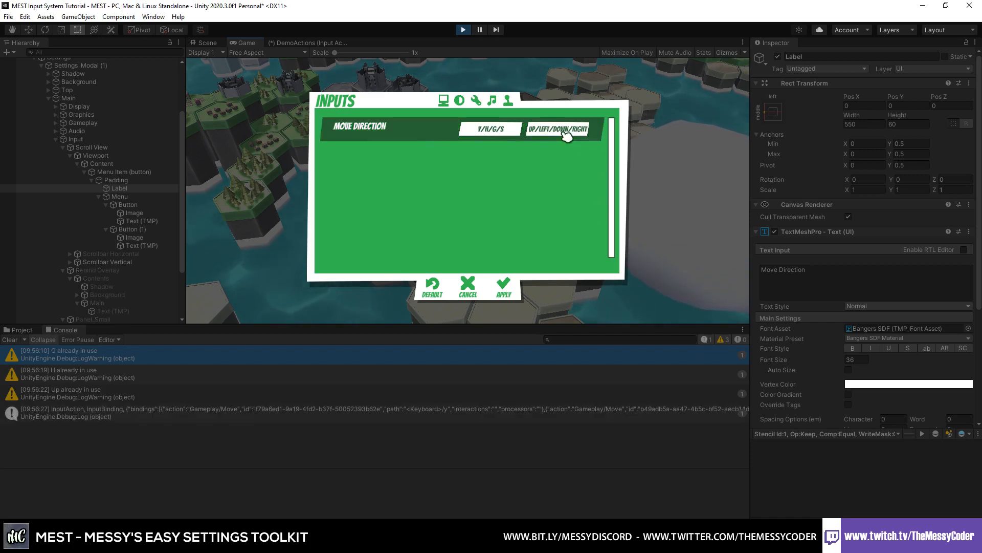
Start rebinding the first Move Direction button again, assign W to up and try the duplicate W for down.
click(495, 134)
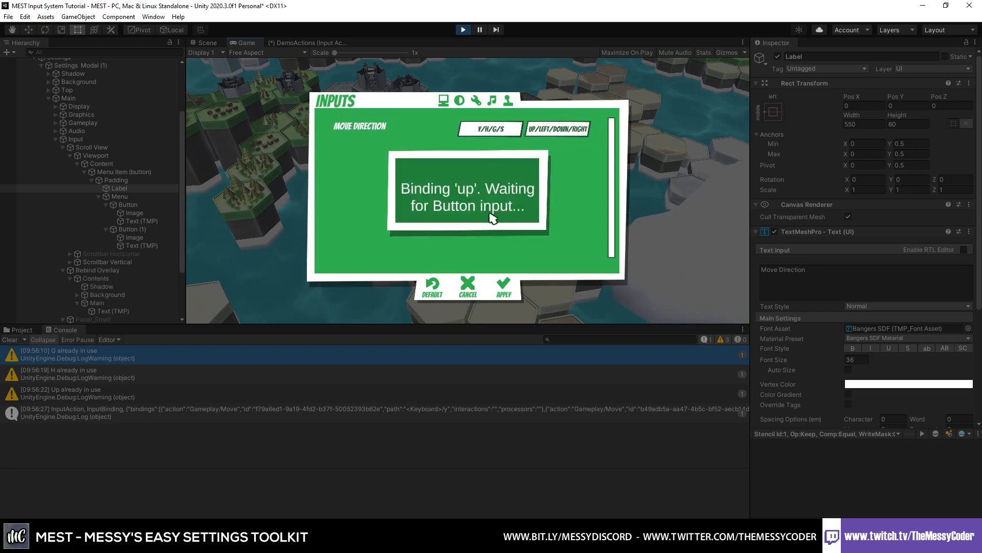
key(w)
key(w)
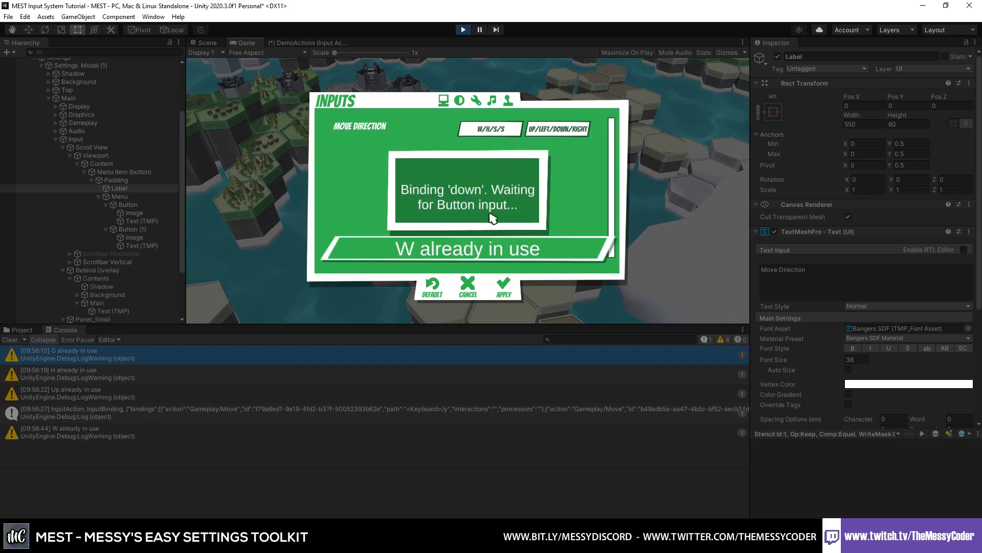
Review the rebind and duplicate binding events on the Settings manager object, and continue the rebind with F for down.
scroll(94, 304, down, 3)
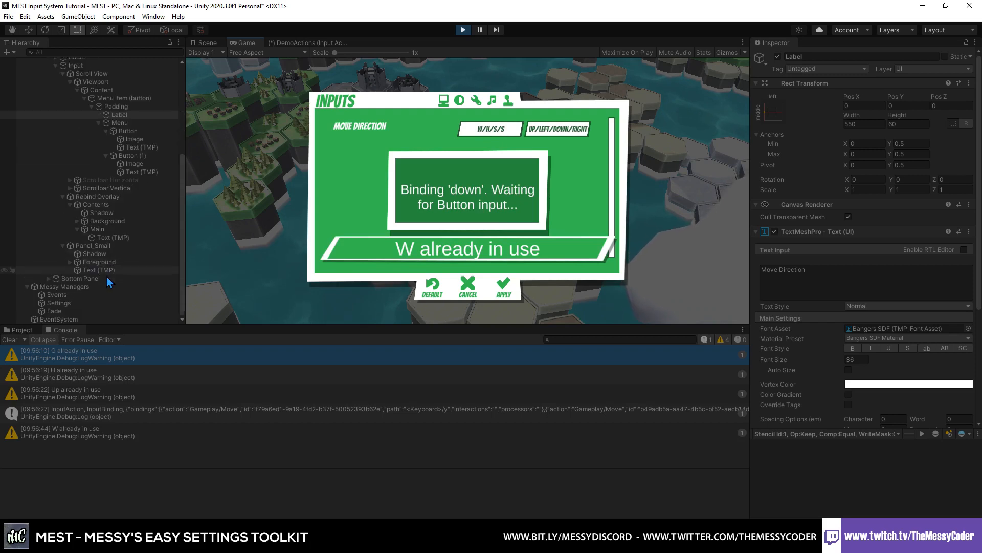
click(93, 303)
scroll(852, 303, down, 10)
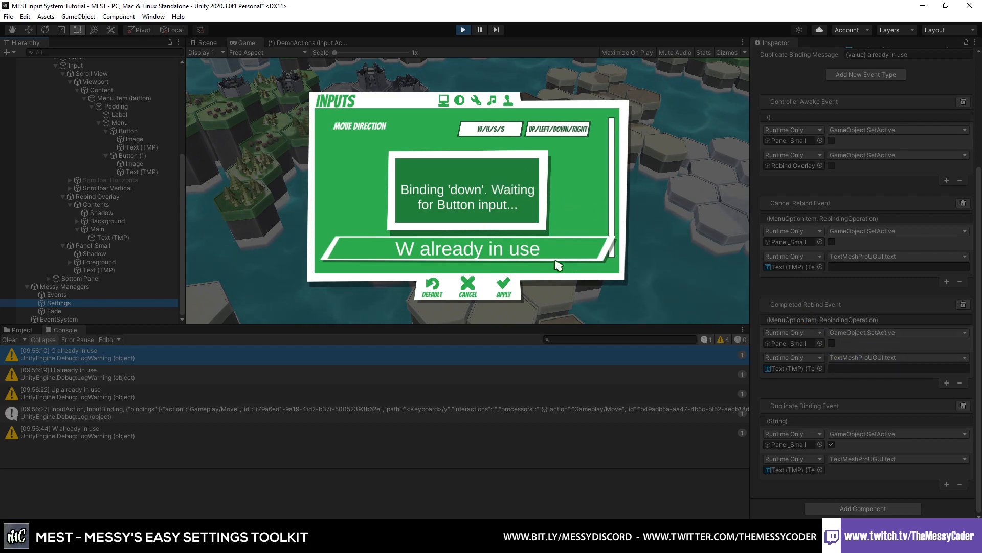
click(568, 216)
key(f)
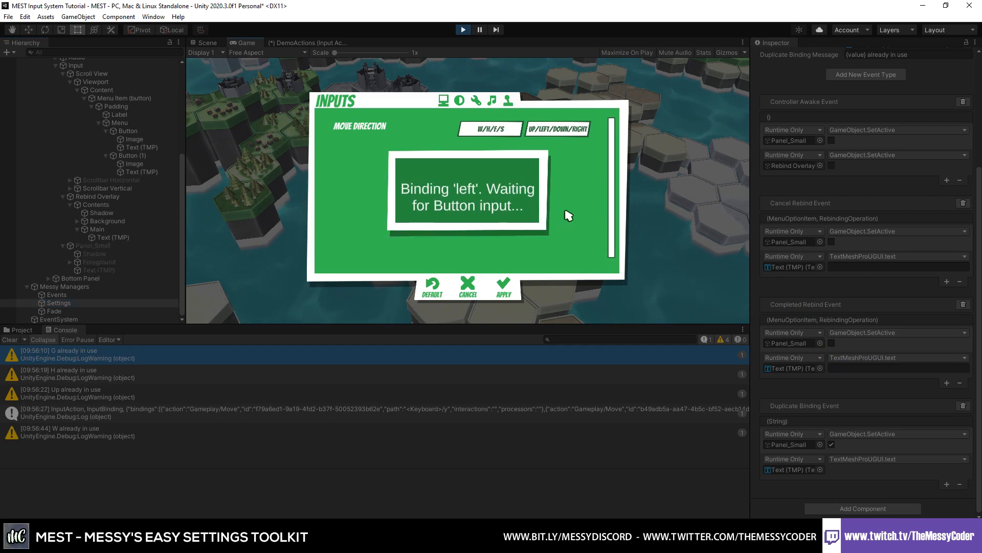